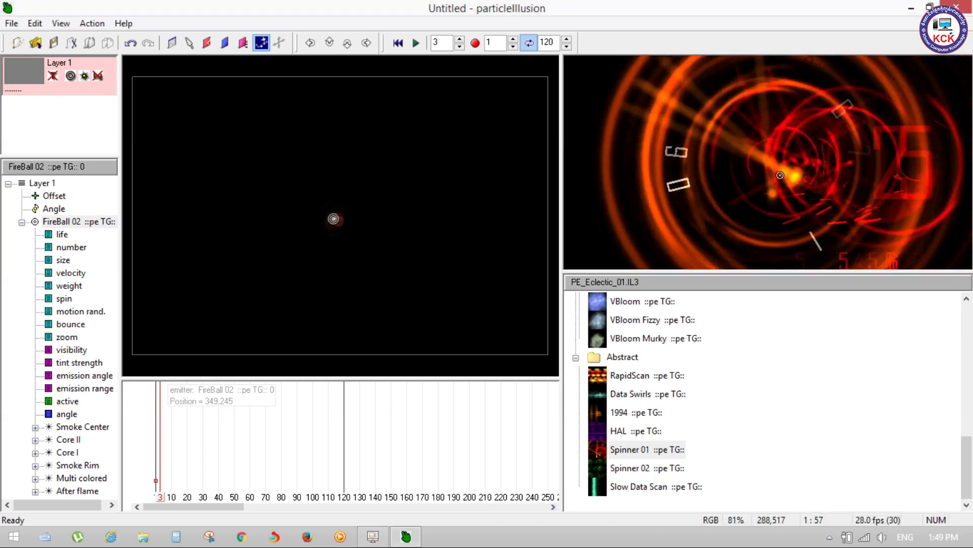
# Step: Review the Quick Load Library list of emitter libraries, then minimize particleIllusion
pyautogui.rightClick(791, 364)
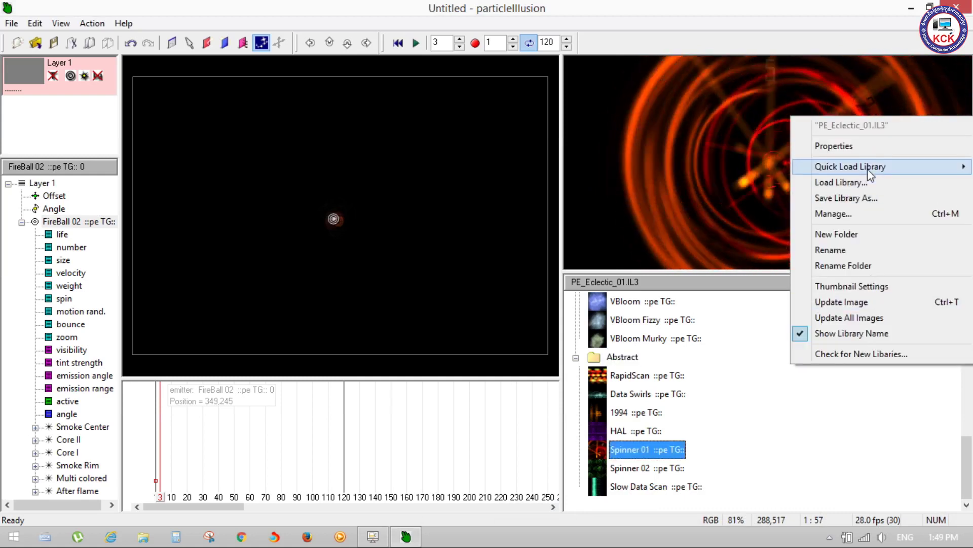
pyautogui.moveTo(862, 167)
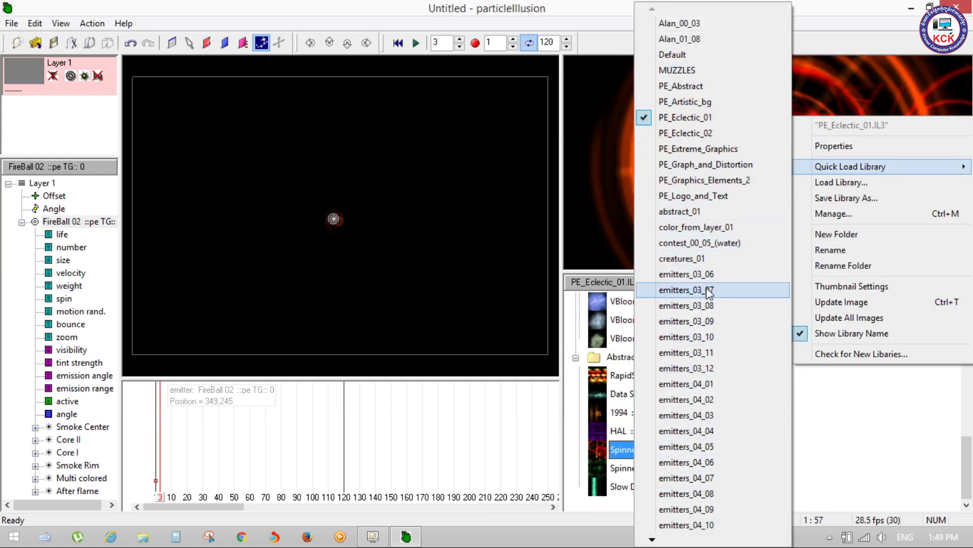
pyautogui.click(879, 461)
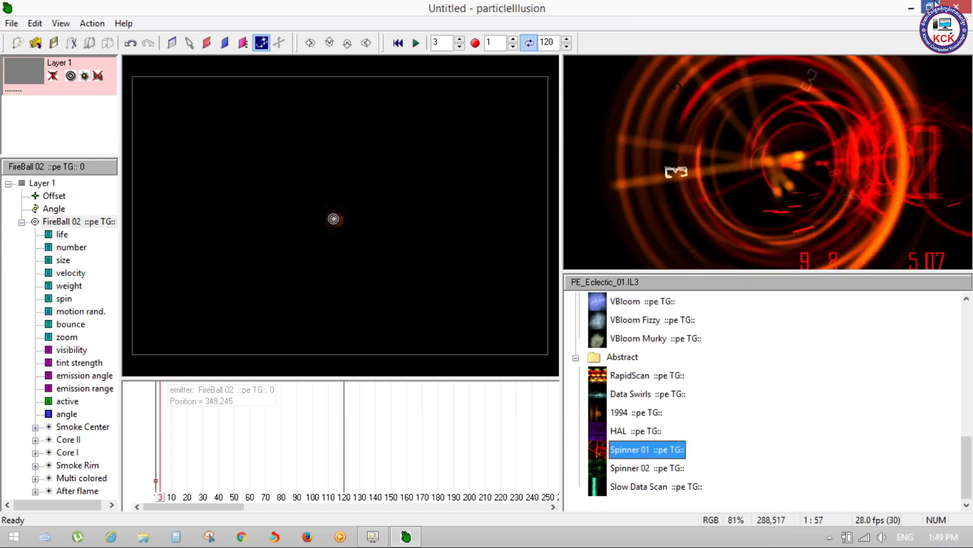
# Step: Show the desktop, refresh it twice, and open This PC in File Explorer
pyautogui.press('super+d')
pyautogui.rightClick(603, 119)
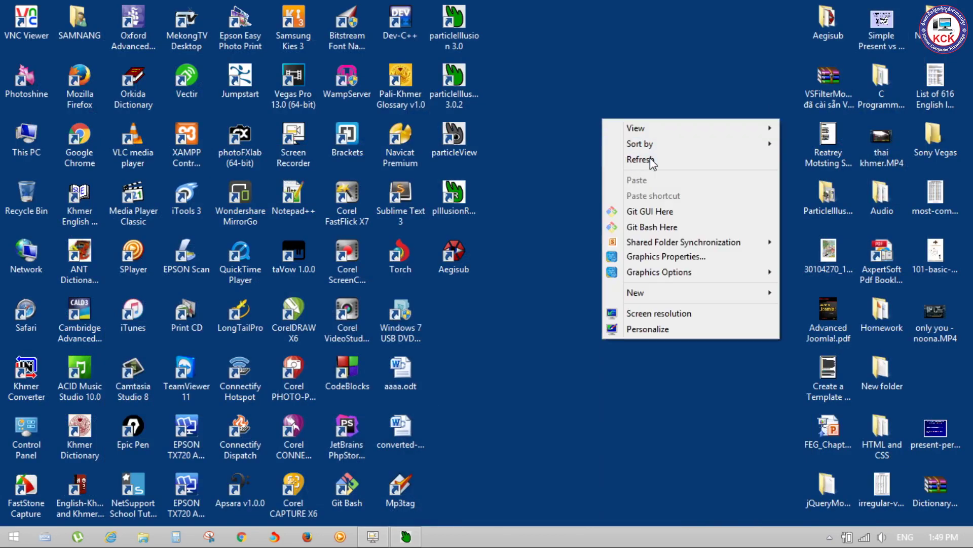
pyautogui.click(641, 159)
pyautogui.rightClick(593, 101)
pyautogui.click(636, 150)
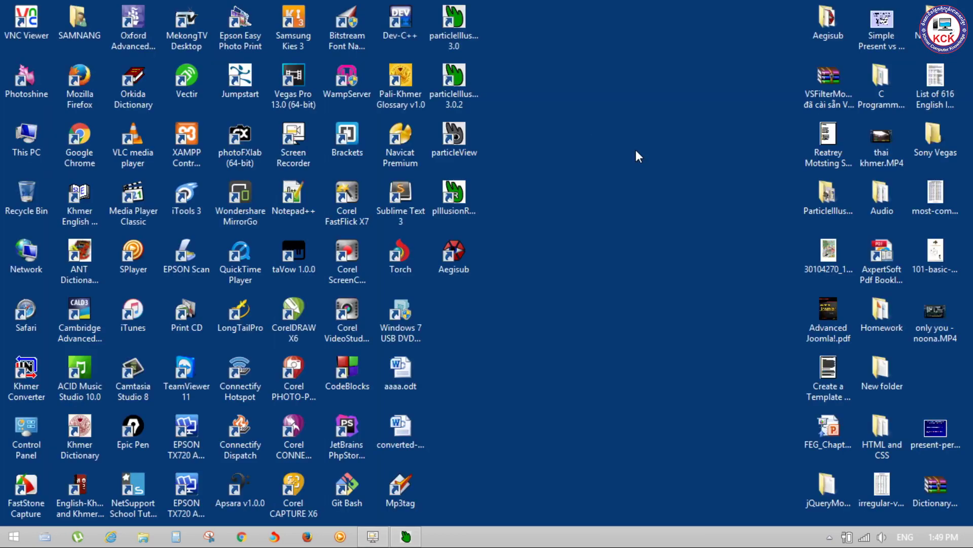
pyautogui.doubleClick(37, 142)
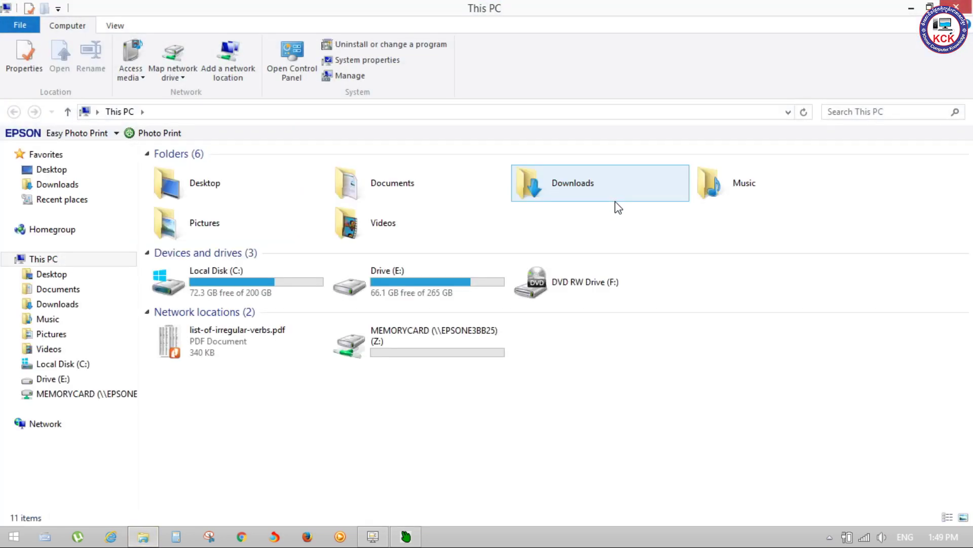
# Step: Go to Local Disk (C:)\Program Files (x86) and open the particleIllusion_3 folder
pyautogui.doubleClick(266, 276)
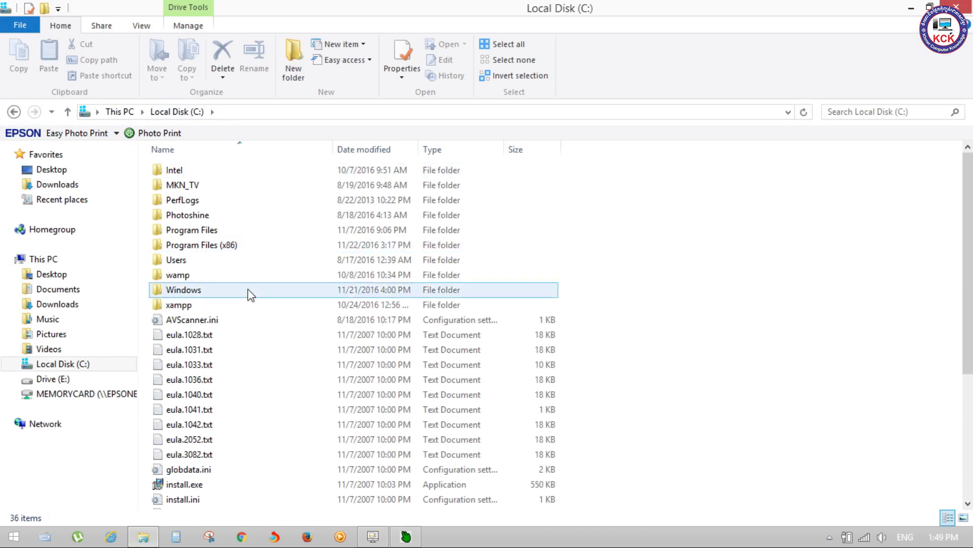
pyautogui.doubleClick(253, 245)
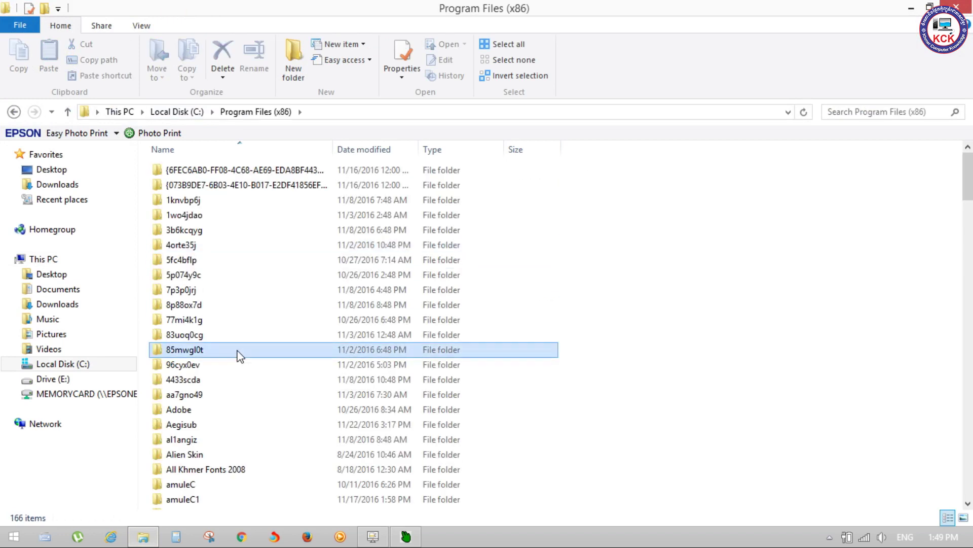
pyautogui.click(240, 355)
pyautogui.scroll(-6, 242, 356)
pyautogui.scroll(-7, 243, 357)
pyautogui.scroll(-7, 245, 357)
pyautogui.scroll(-1, 247, 359)
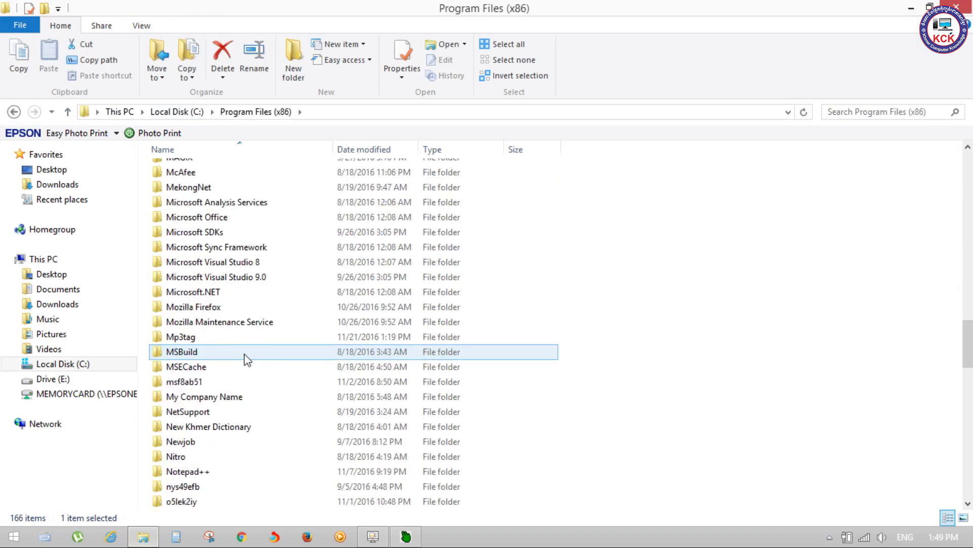
pyautogui.scroll(-4, 244, 359)
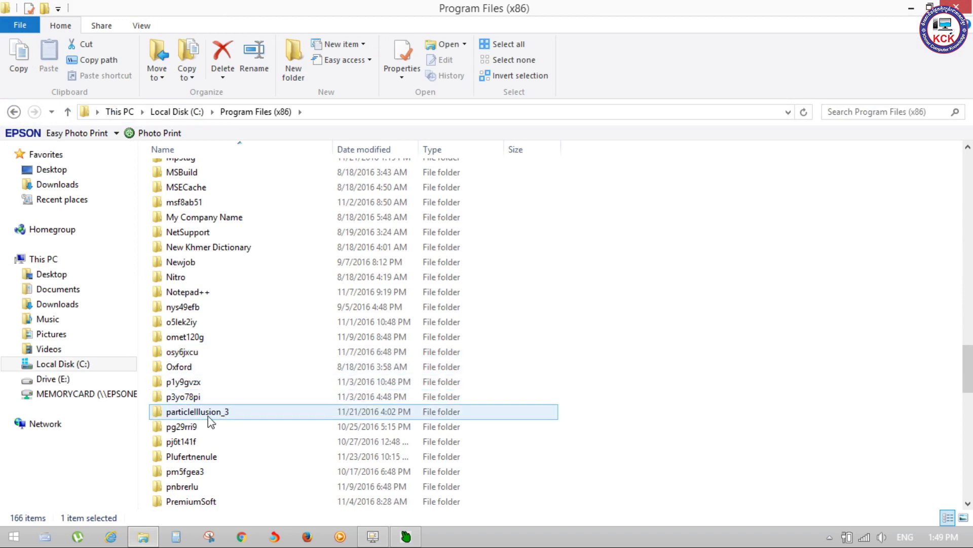
pyautogui.moveTo(211, 422)
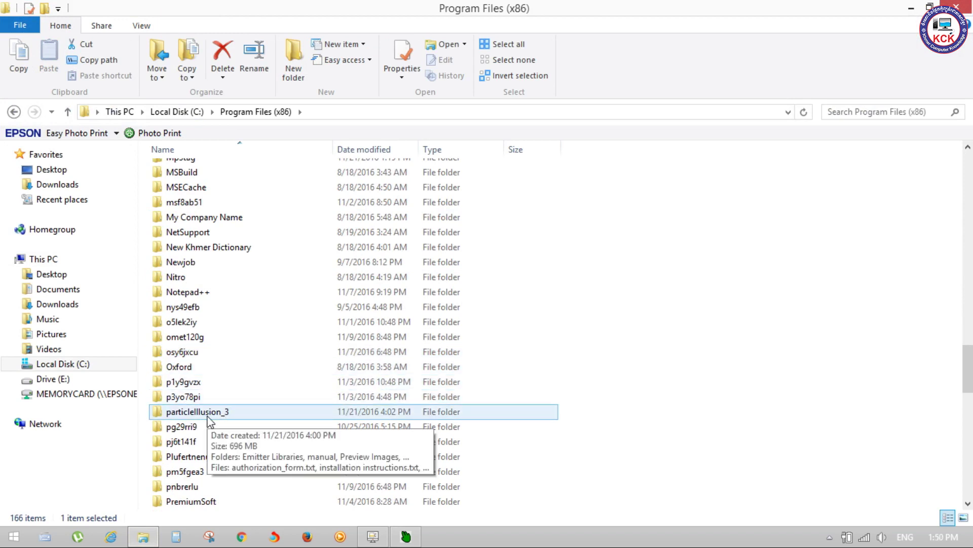
pyautogui.doubleClick(226, 412)
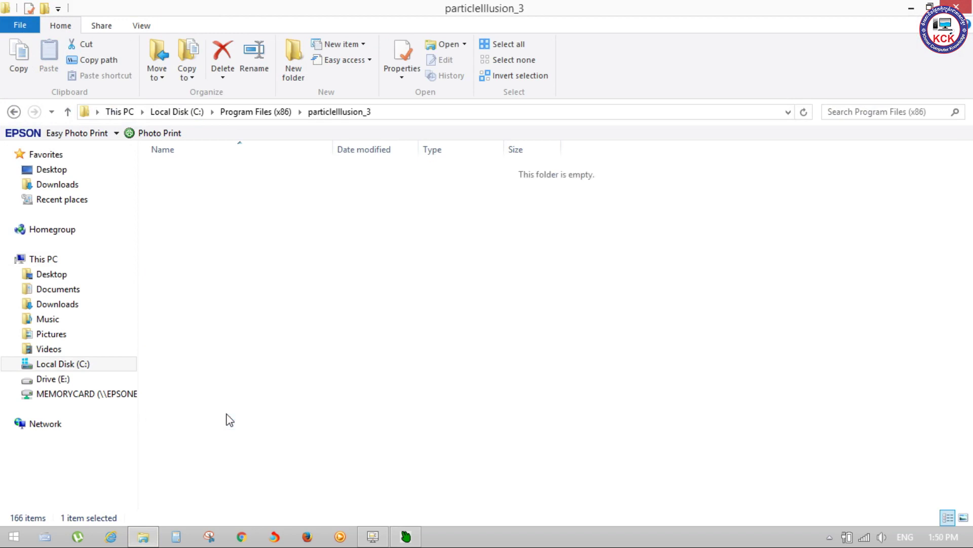
# Step: Scroll through the 153-item Emitter Libraries folder, then open a new This PC window
pyautogui.scroll(-3, 219, 459)
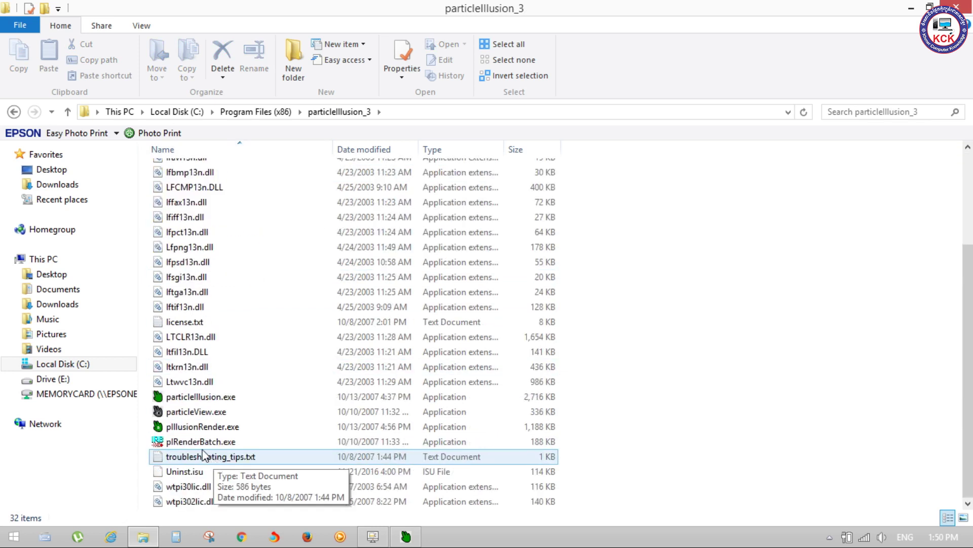
pyautogui.scroll(3, 253, 369)
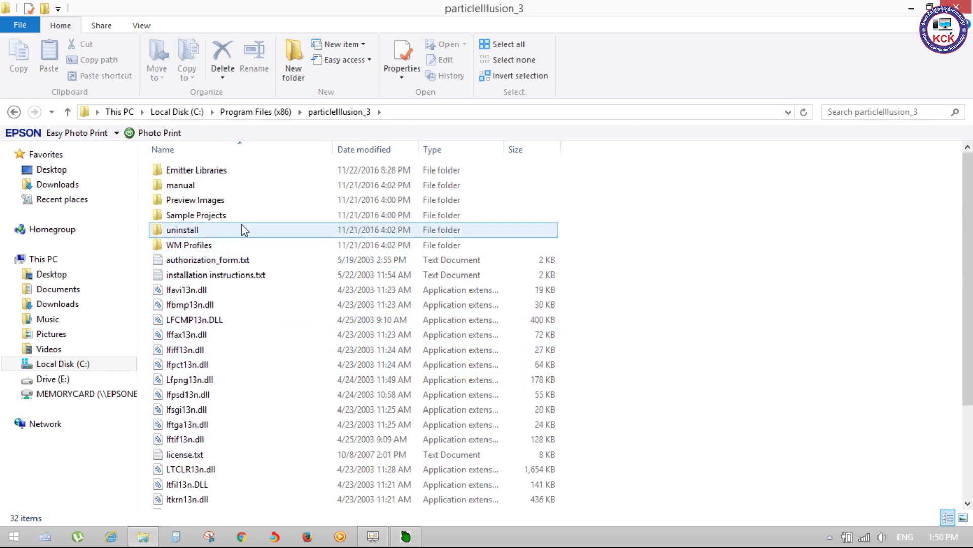
pyautogui.moveTo(229, 172)
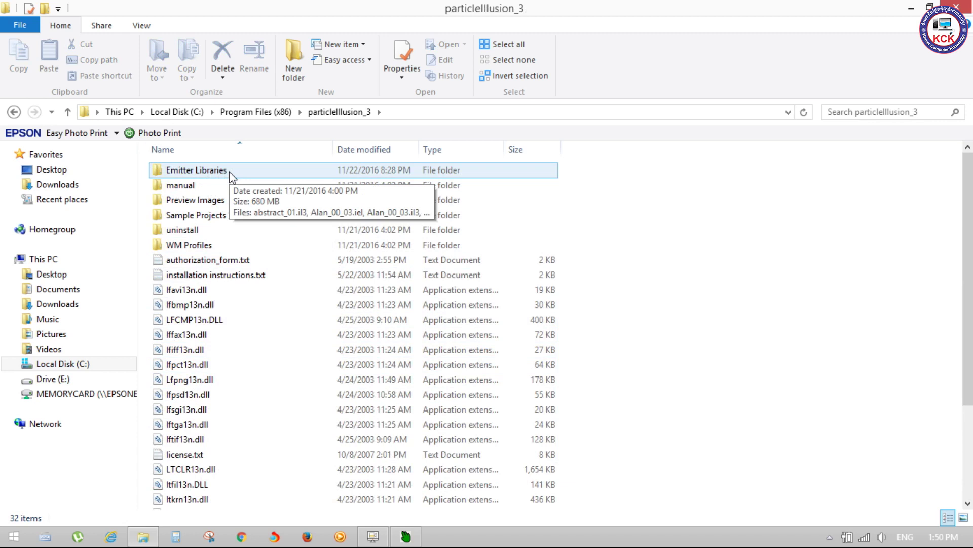
pyautogui.doubleClick(229, 171)
pyautogui.scroll(-7, 363, 294)
pyautogui.scroll(-5, 365, 306)
pyautogui.scroll(-13, 363, 304)
pyautogui.scroll(-7, 363, 304)
pyautogui.scroll(-10, 363, 304)
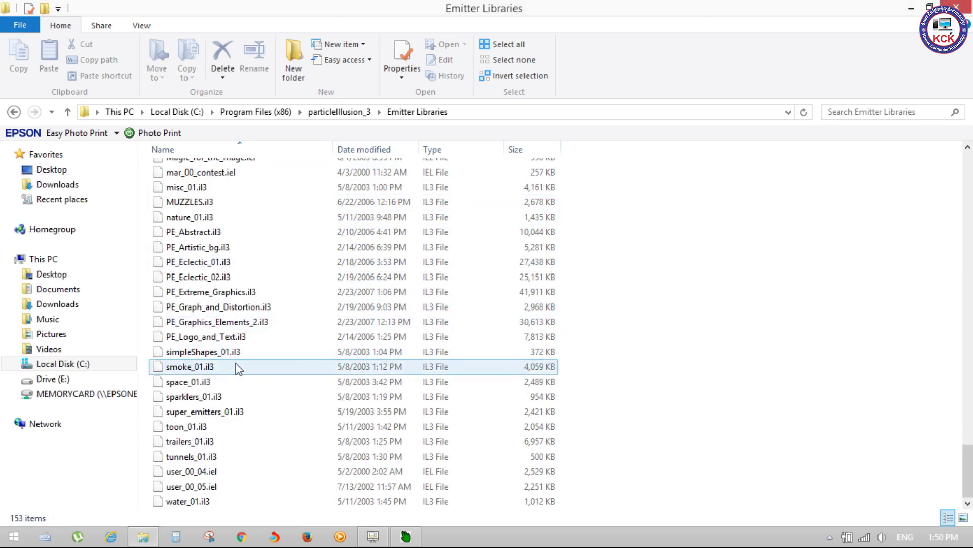
pyautogui.press('super+e')
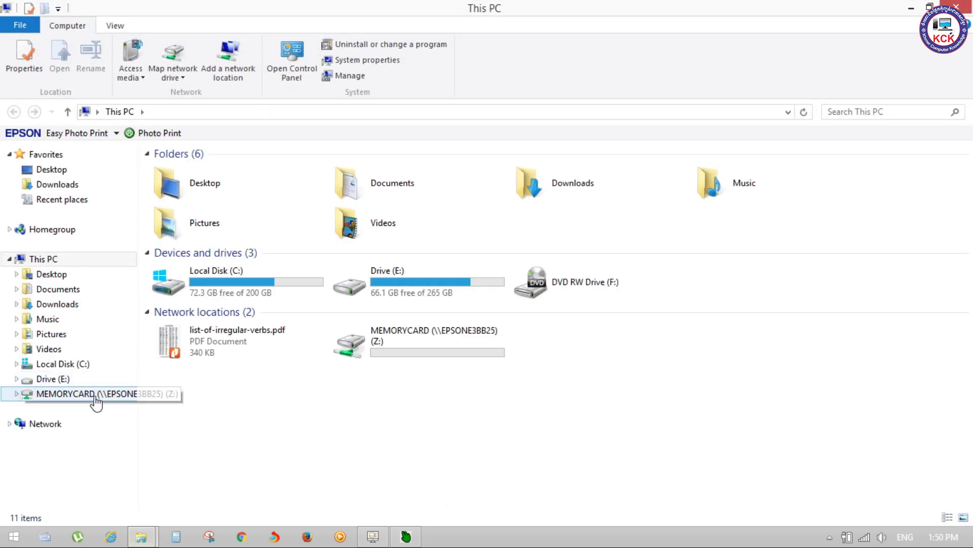
# Step: Navigate Drive (E:)\Softwares\Particle Illusion + Plug-ins\pi3-sodiumba and open the xf-pi302 folder
pyautogui.click(76, 381)
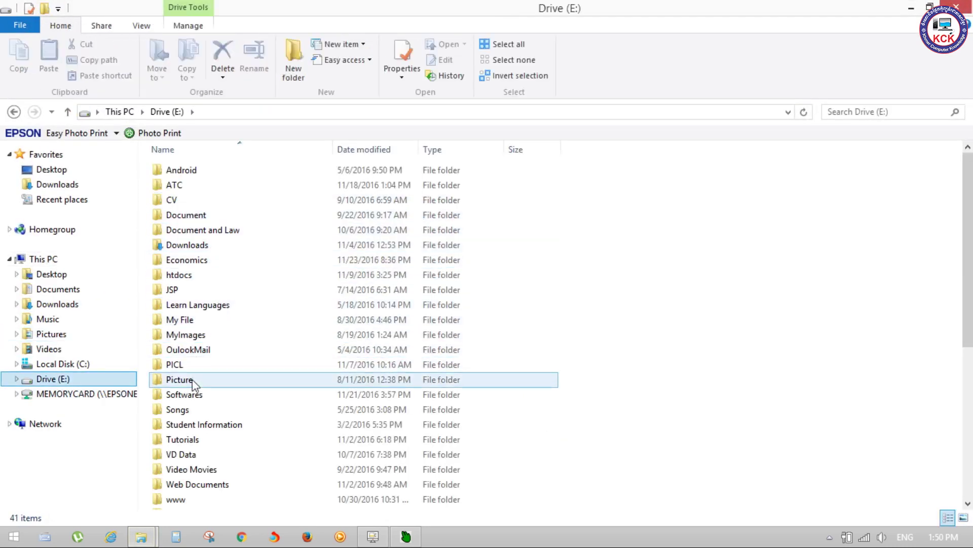
pyautogui.doubleClick(217, 395)
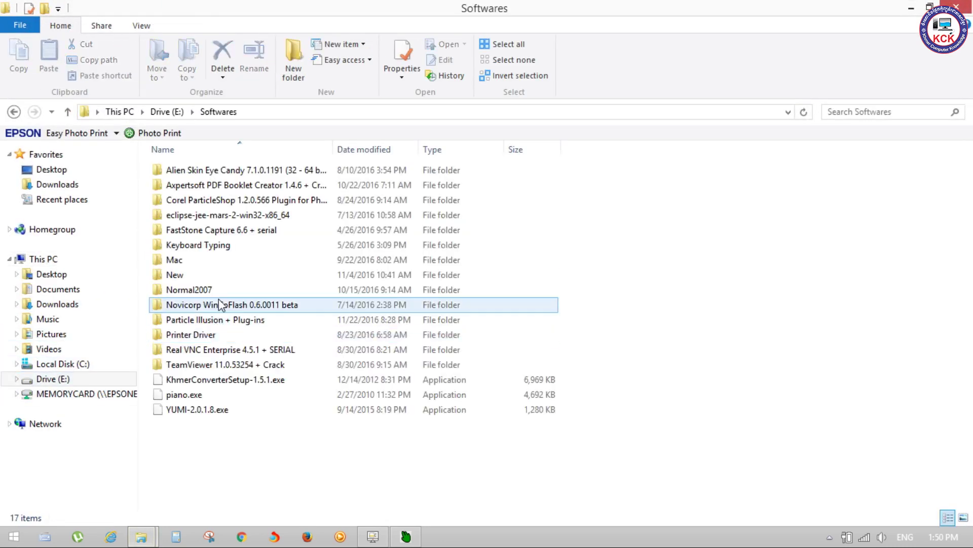
pyautogui.doubleClick(252, 325)
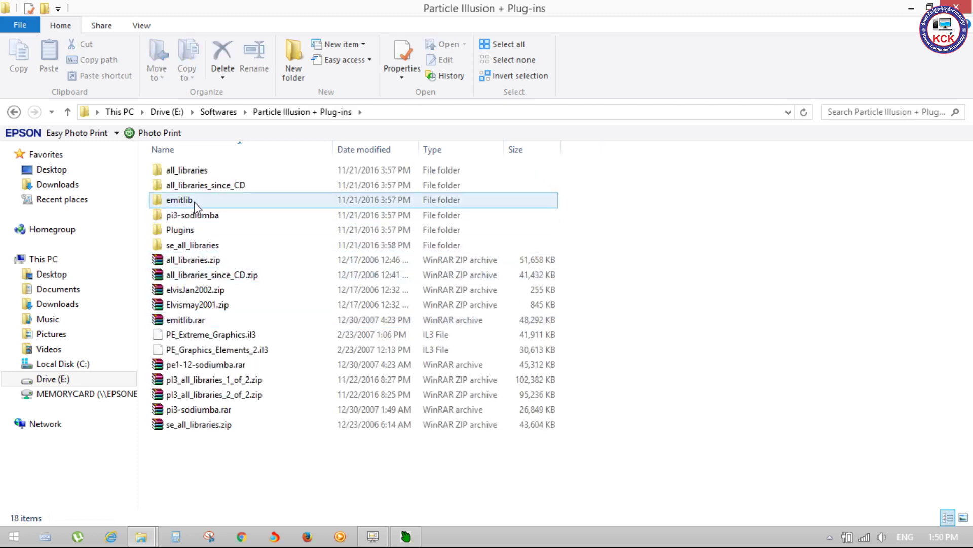
pyautogui.click(193, 202)
pyautogui.doubleClick(197, 215)
pyautogui.click(198, 172)
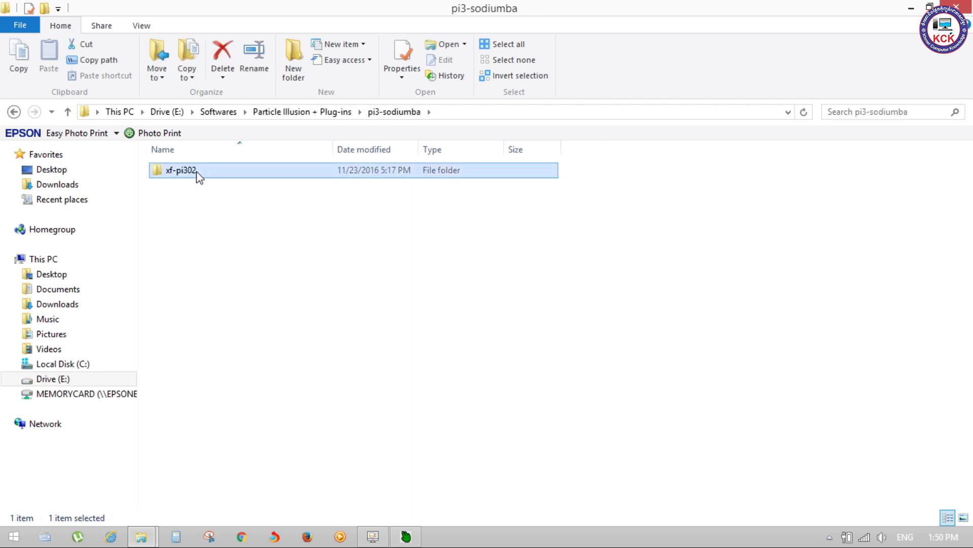
pyautogui.rightClick(198, 173)
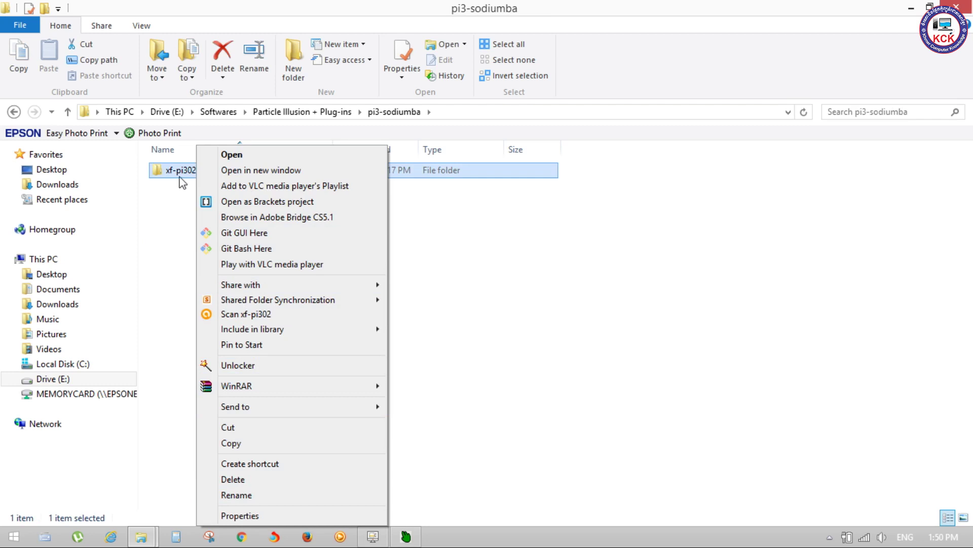
pyautogui.doubleClick(180, 175)
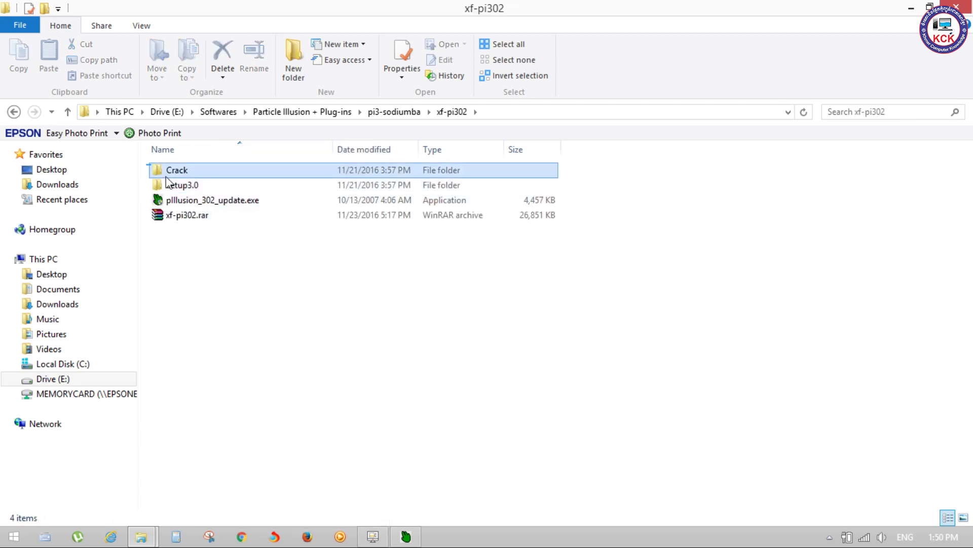
# Step: Check the combined size of Crack, Setup3.0 and the update program
pyautogui.moveTo(148, 163); pyautogui.dragTo(182, 201)
pyautogui.rightClick(184, 204)
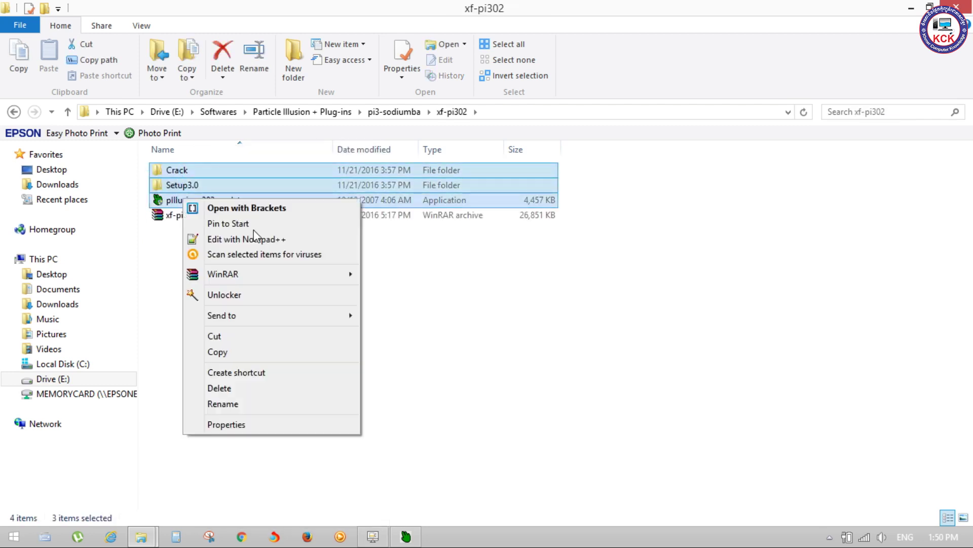
pyautogui.click(234, 431)
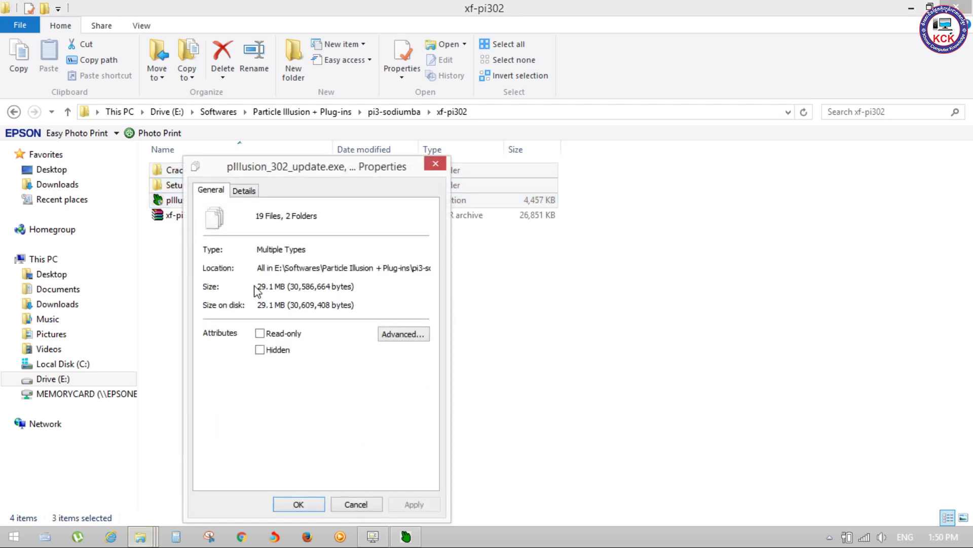
pyautogui.click(429, 165)
# Step: Look through the Crack and Setup3.0 folders' files and check Setup3.0's folder properties
pyautogui.doubleClick(262, 170)
pyautogui.moveTo(221, 286); pyautogui.dragTo(229, 143)
pyautogui.click(14, 112)
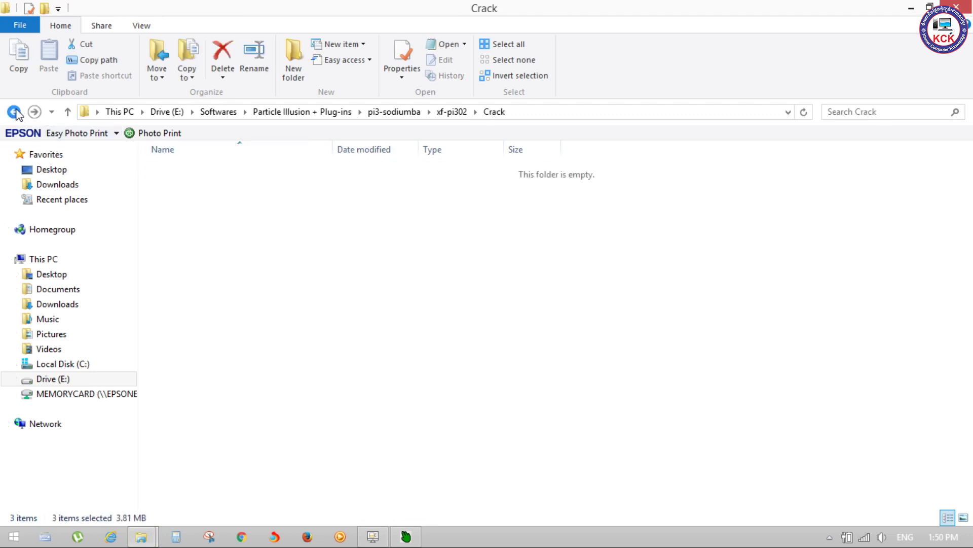
pyautogui.doubleClick(178, 185)
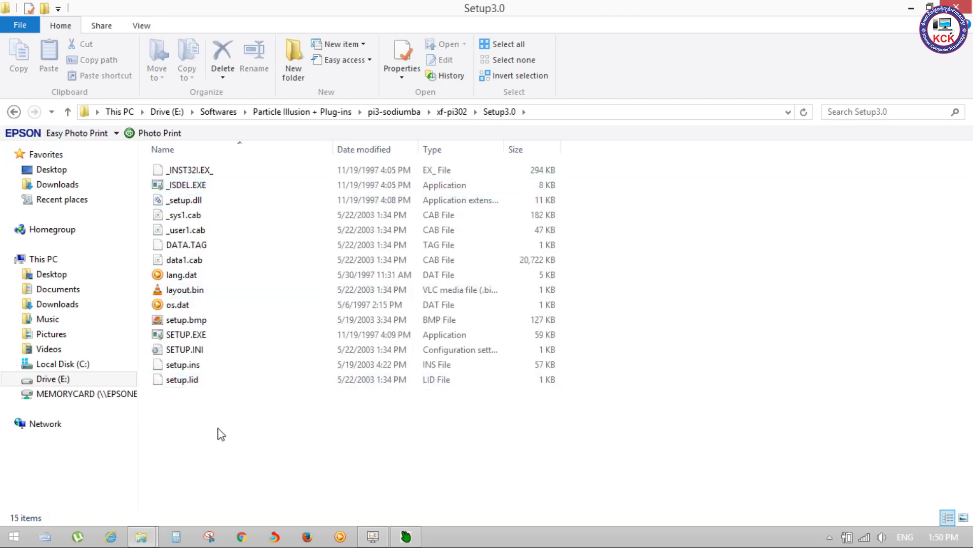
pyautogui.moveTo(218, 432); pyautogui.dragTo(225, 162)
pyautogui.click(13, 111)
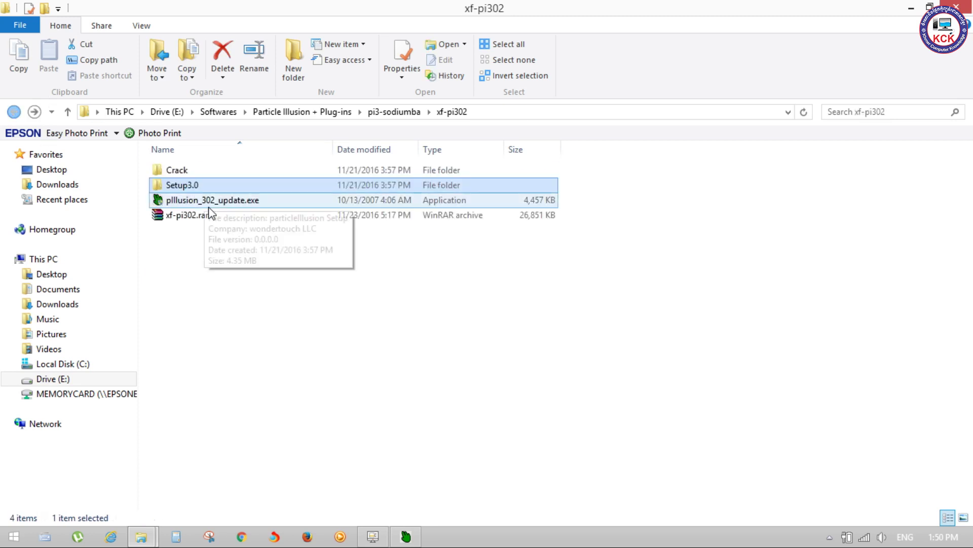
pyautogui.rightClick(202, 185)
pyautogui.click(255, 515)
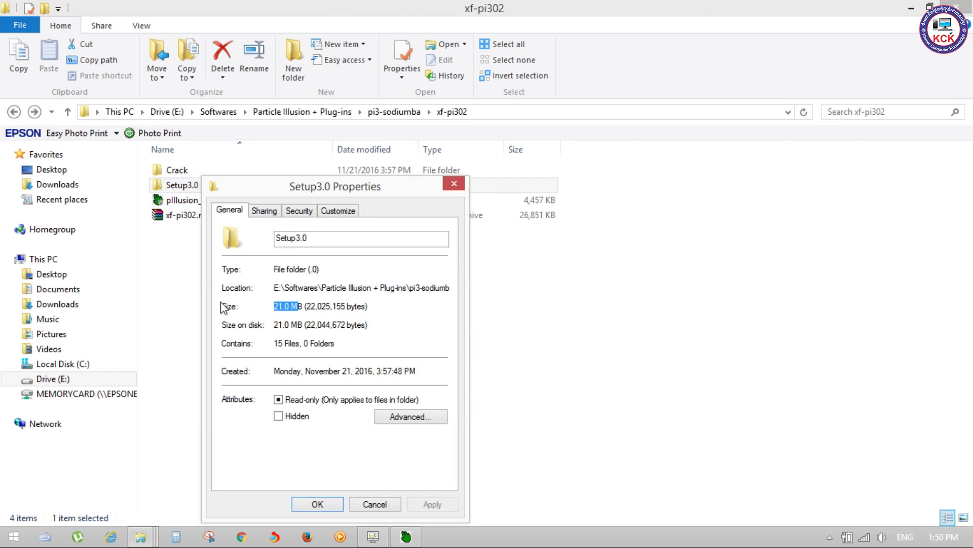
pyautogui.click(454, 183)
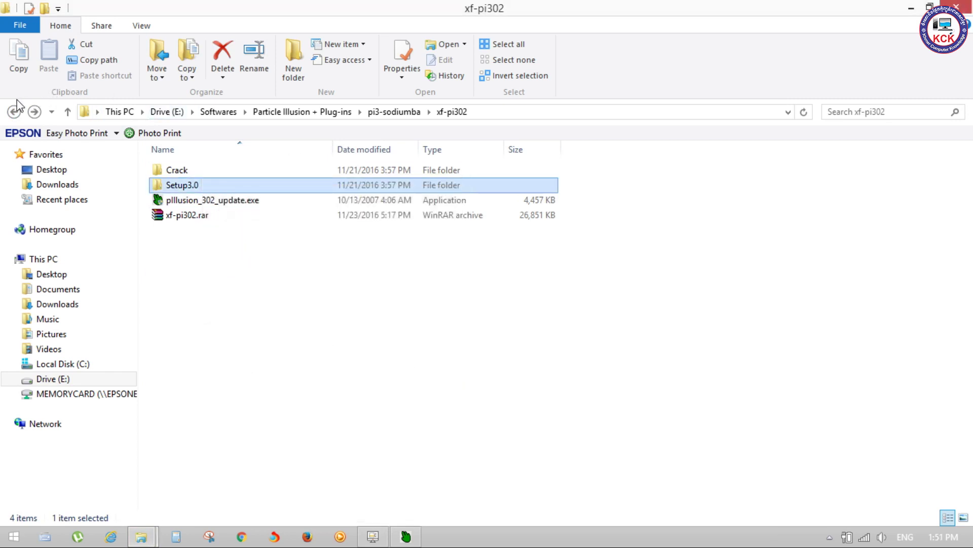
# Step: Return to Softwares and check the Particle Illusion + Plug-ins folder size
pyautogui.click(14, 112)
pyautogui.click(14, 113)
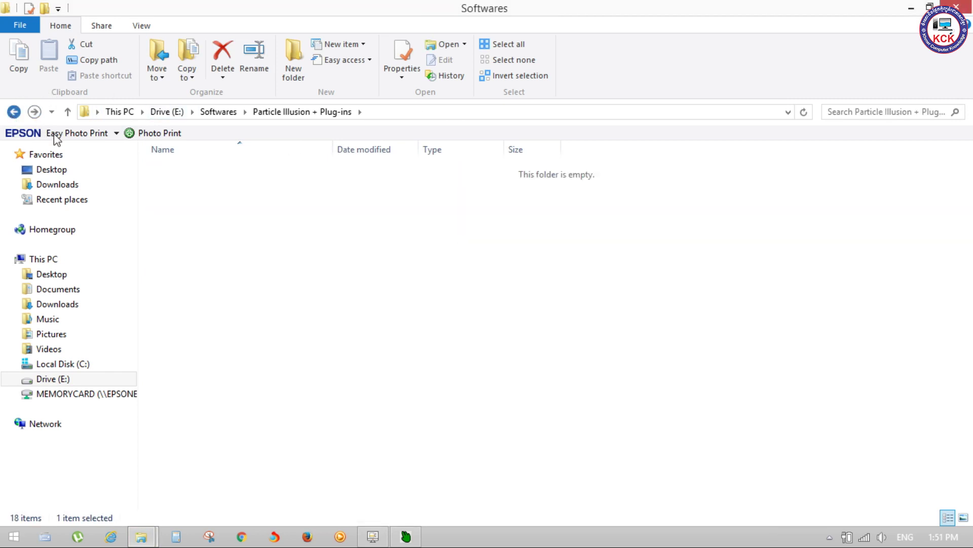
pyautogui.rightClick(203, 324)
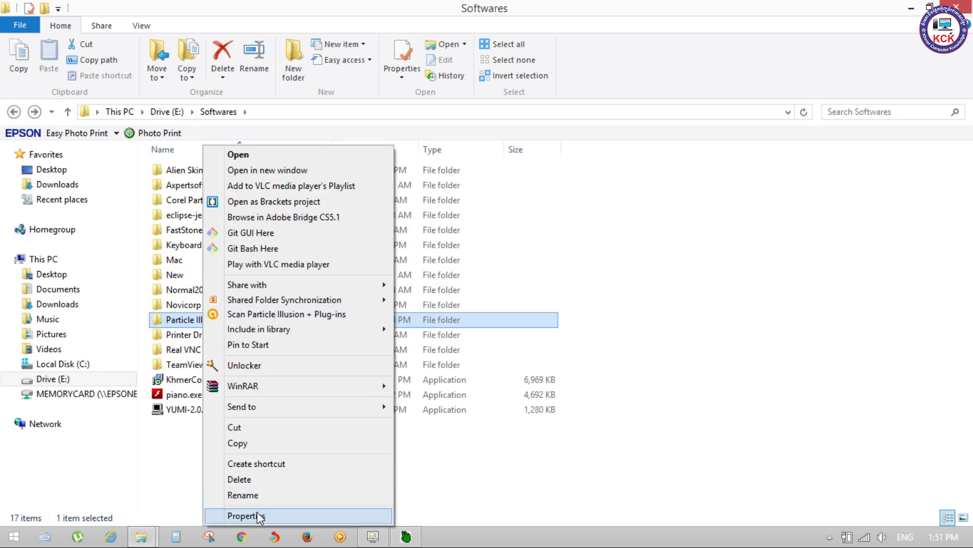
pyautogui.click(257, 514)
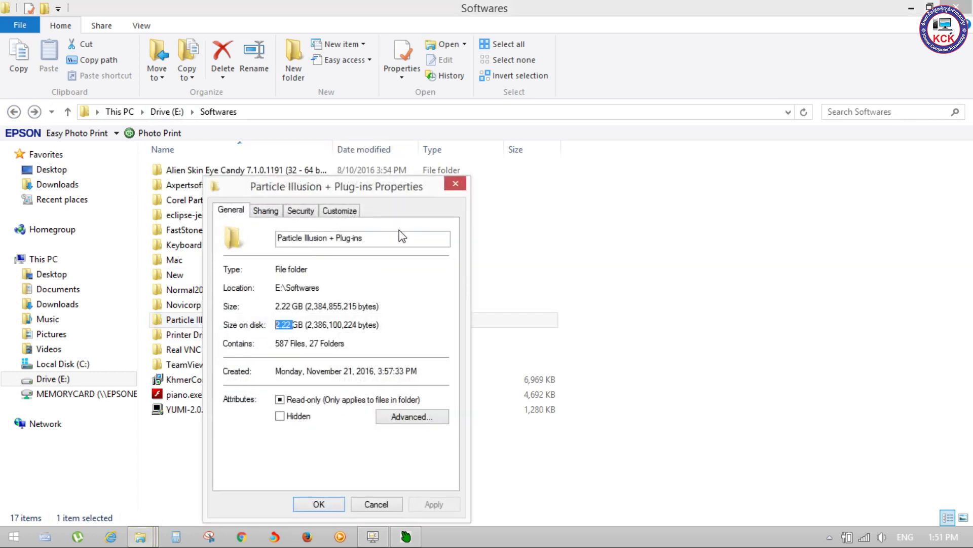
pyautogui.click(455, 184)
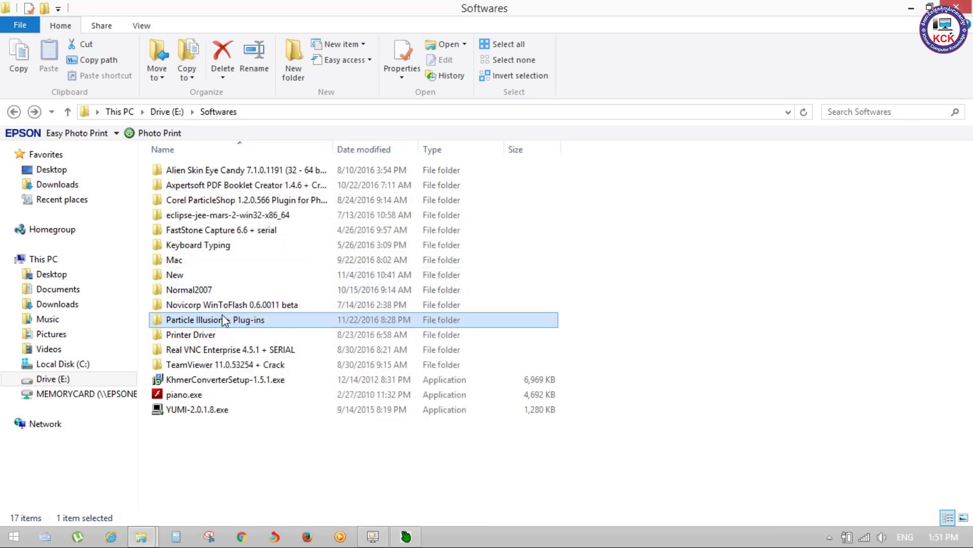
# Step: Open Particle Illusion + Plug-ins, select its 18 items, and peek into pi3-sodiumba
pyautogui.doubleClick(223, 320)
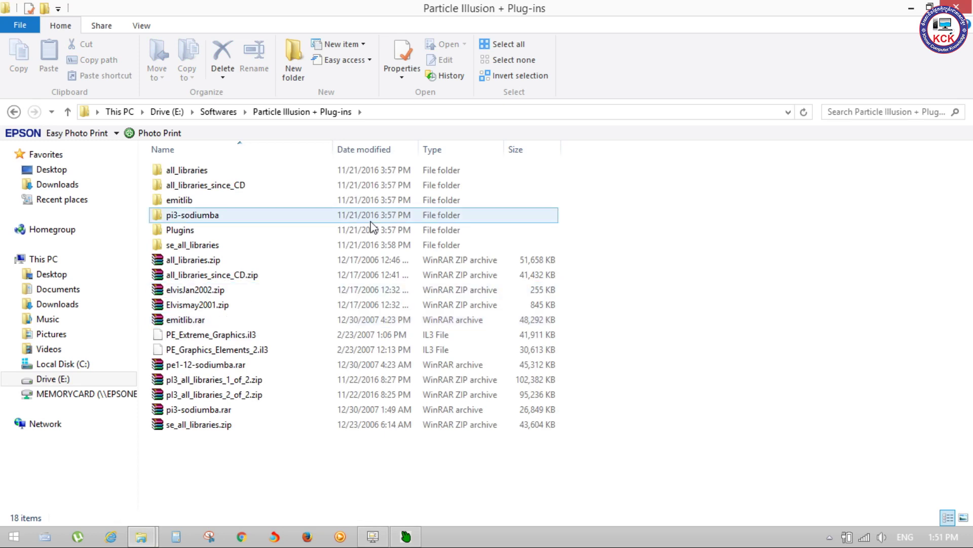
pyautogui.moveTo(230, 467); pyautogui.dragTo(241, 131)
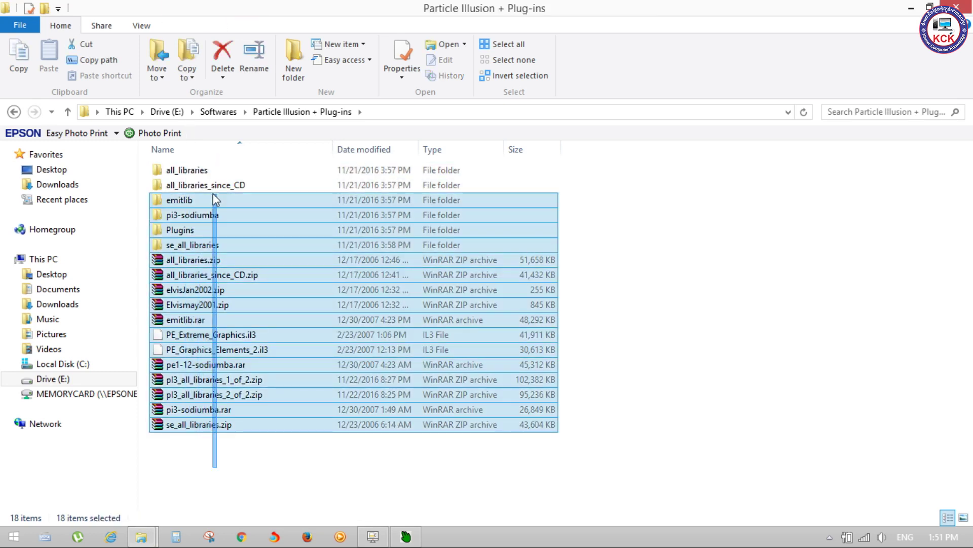
pyautogui.click(694, 244)
pyautogui.click(215, 217)
pyautogui.doubleClick(216, 217)
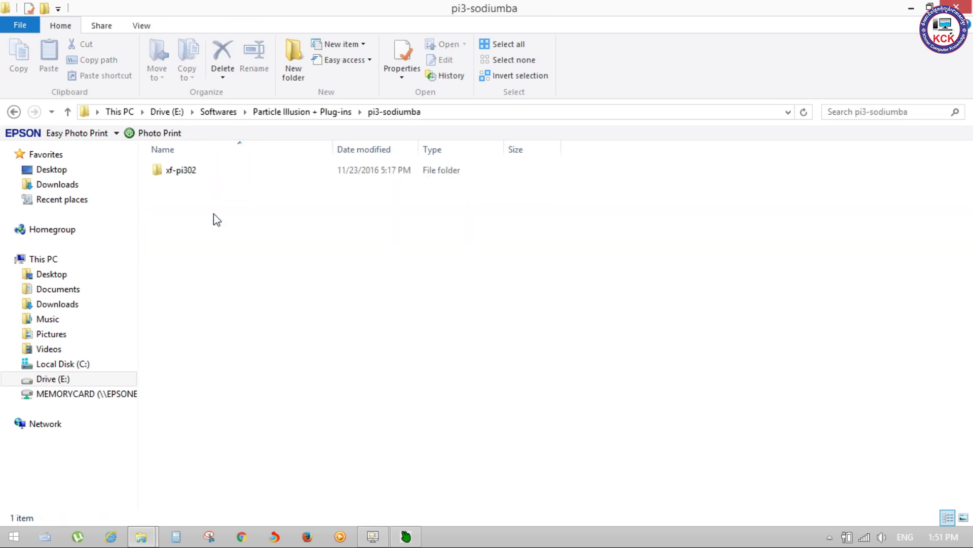
pyautogui.click(13, 111)
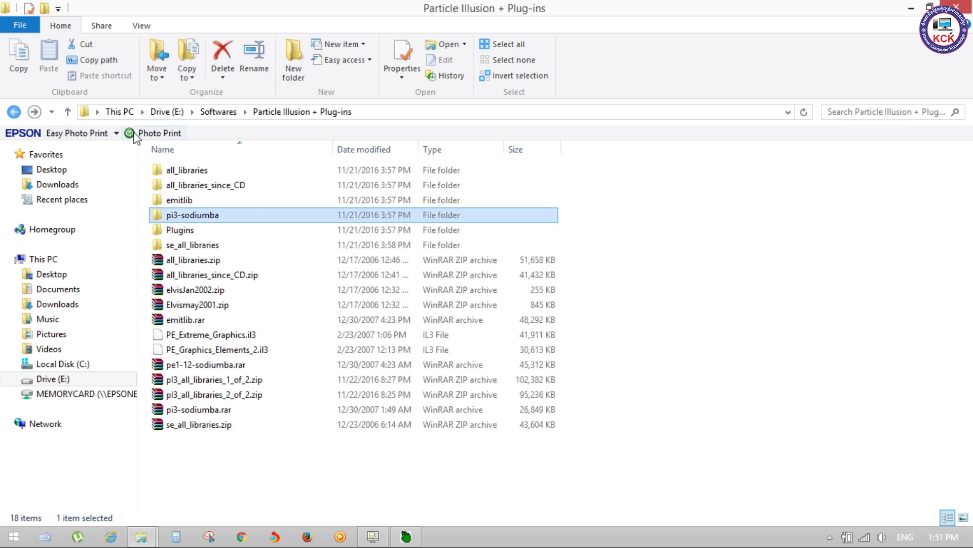
# Step: Browse all_libraries > particleIllusion > website, then back out to all_libraries
pyautogui.click(191, 173)
pyautogui.doubleClick(198, 174)
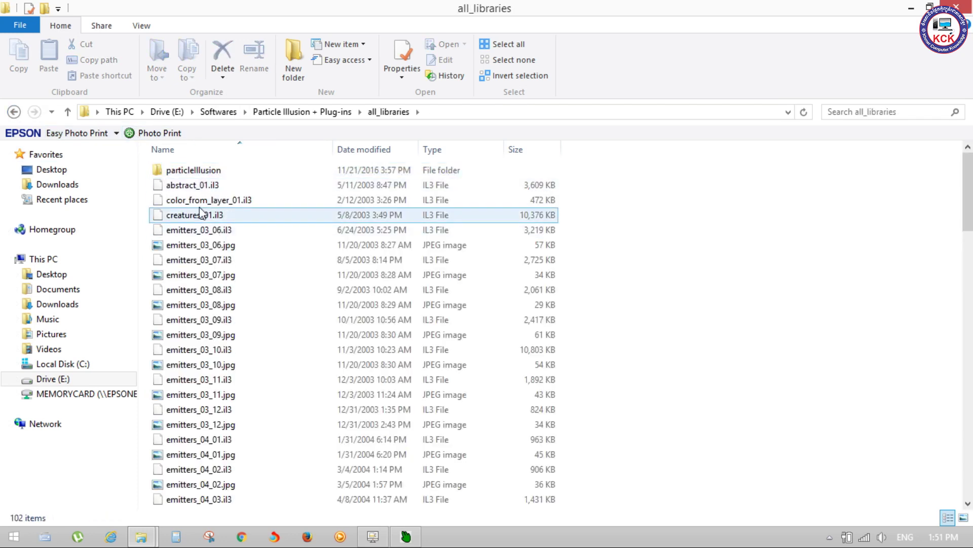
pyautogui.doubleClick(195, 171)
pyautogui.doubleClick(196, 172)
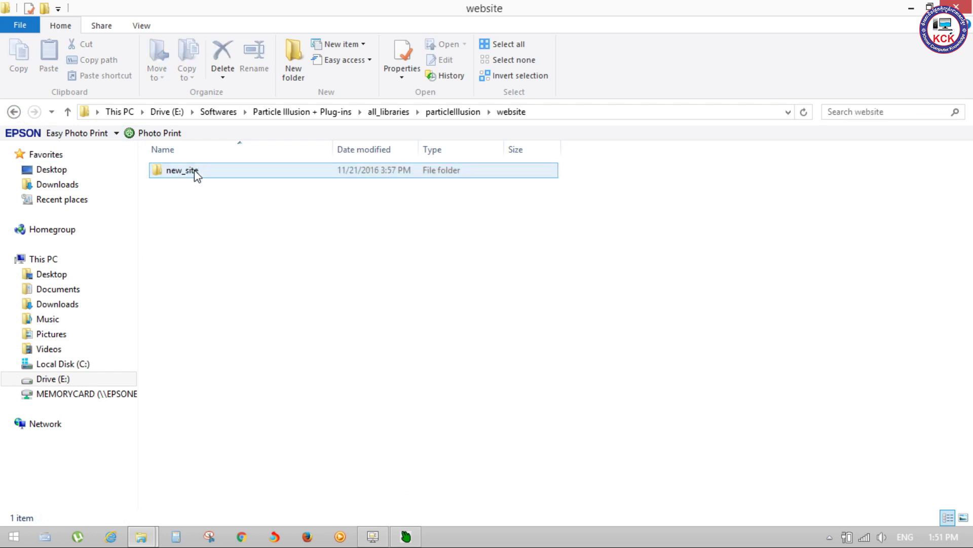
pyautogui.click(14, 112)
pyautogui.click(14, 113)
pyautogui.click(14, 112)
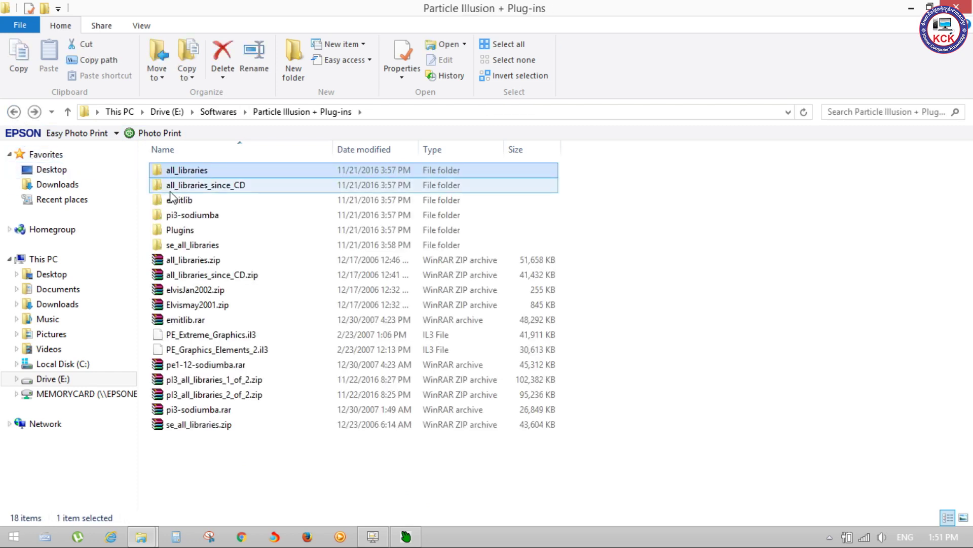
# Step: Open all_libraries and delete its particleIllusion subfolder to the Recycle Bin
pyautogui.doubleClick(193, 172)
pyautogui.press('Delete')
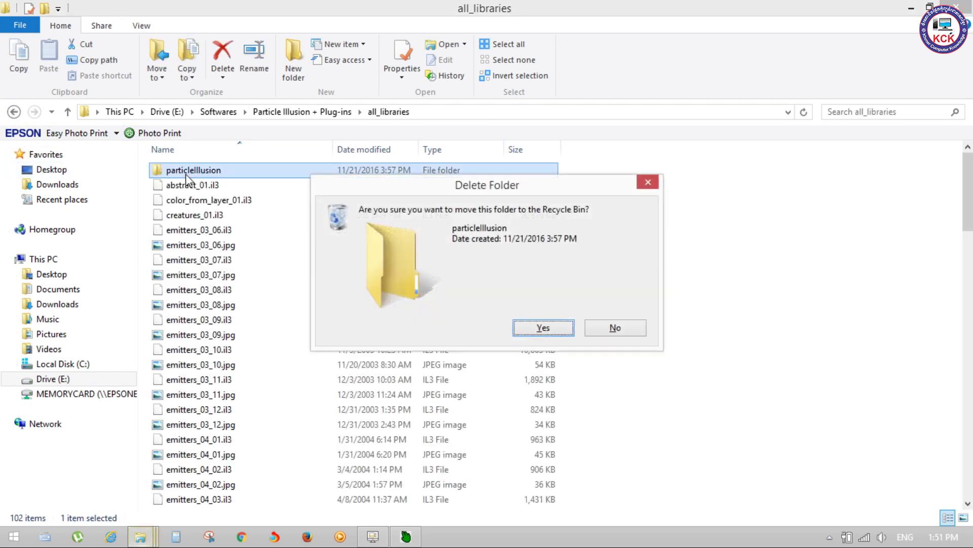
pyautogui.press('Return')
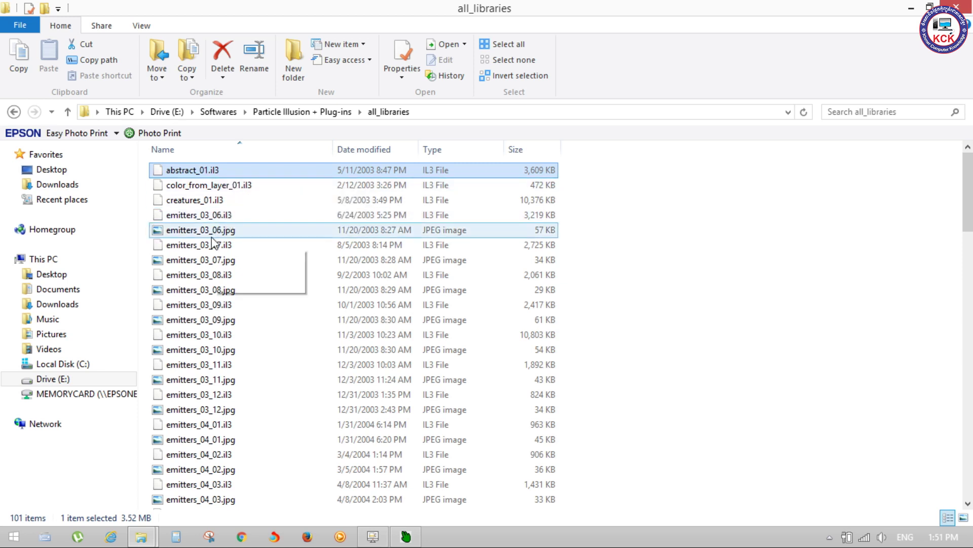
# Step: View the emitters_03_06.jpg emitter preview image and close it
pyautogui.click(180, 231)
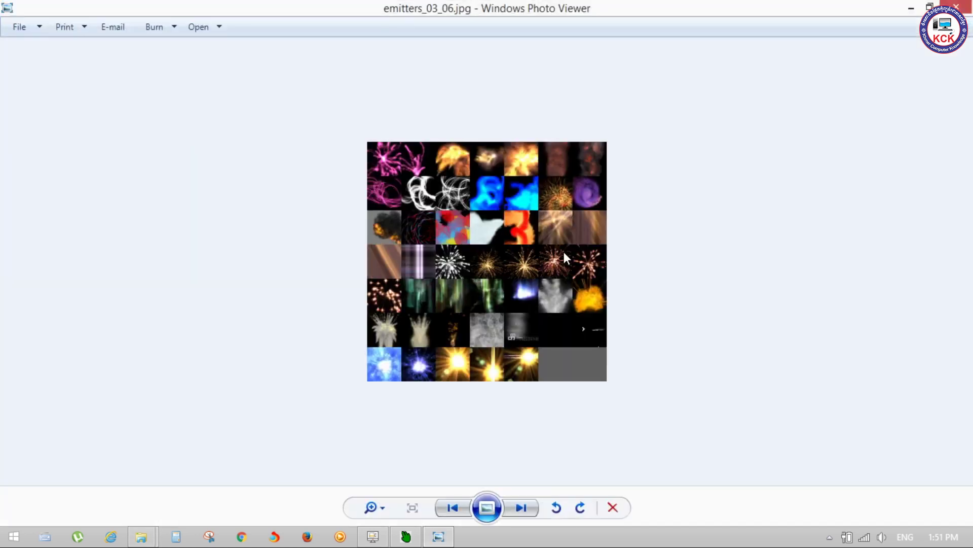
pyautogui.scroll(3, 506, 193)
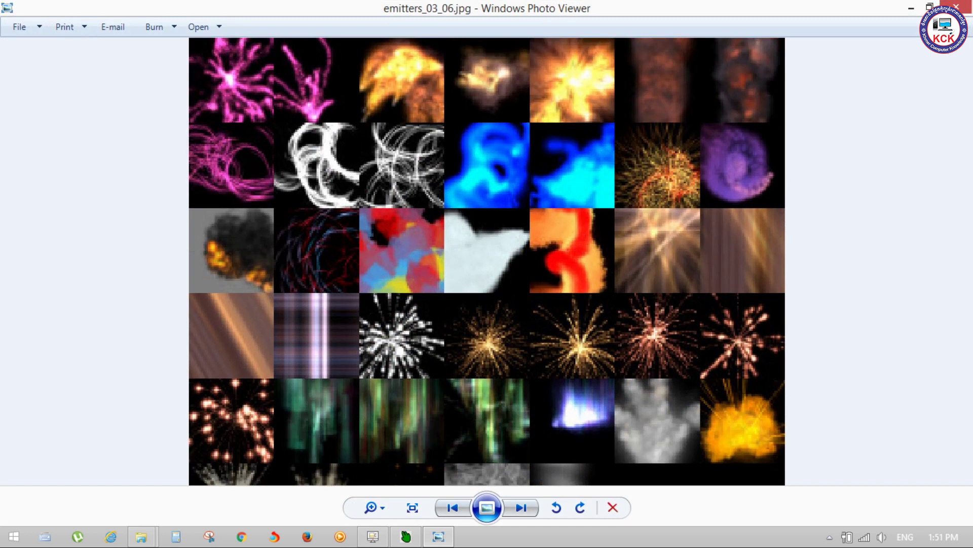
pyautogui.click(957, 6)
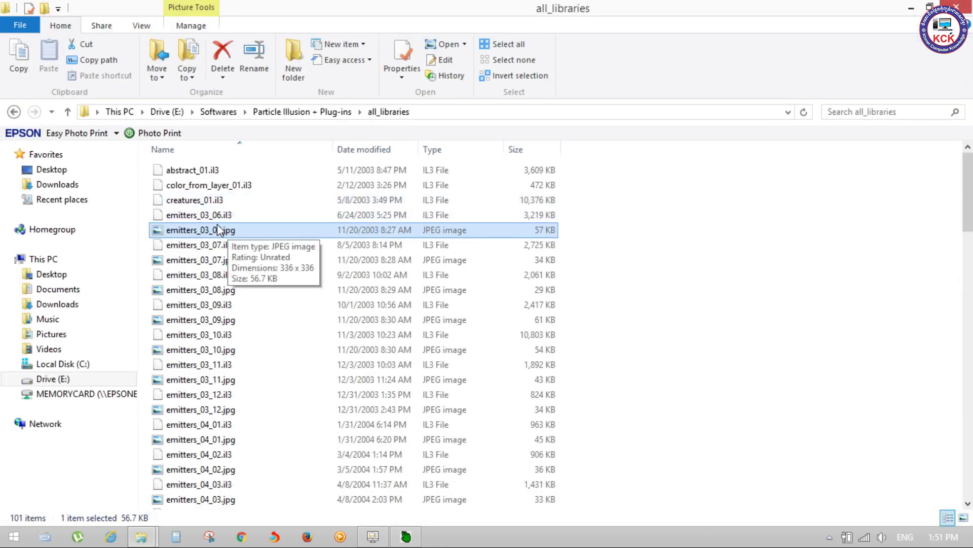
# Step: Scroll all_libraries, selecting gunfire_01.il3 and the explosions_01 through water_01 libraries
pyautogui.click(223, 216)
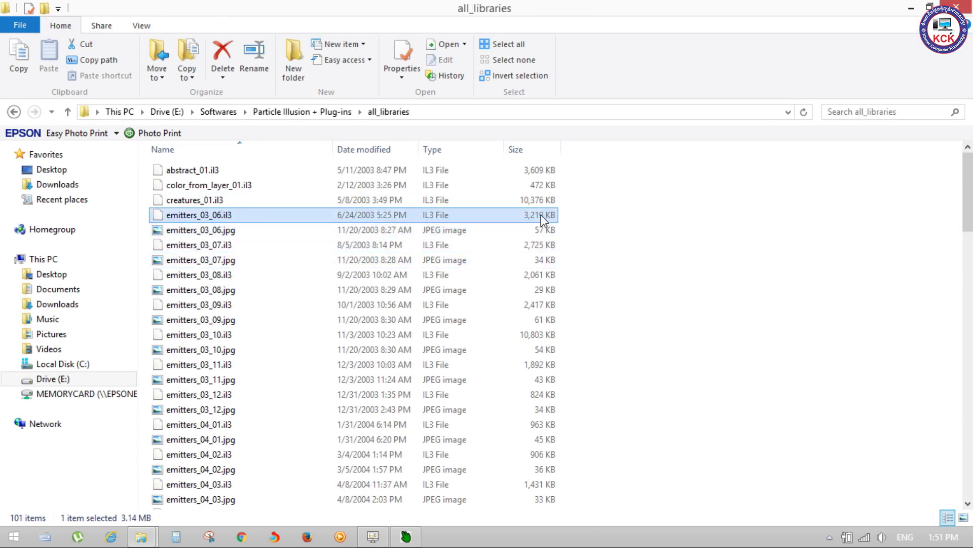
pyautogui.scroll(-4, 257, 396)
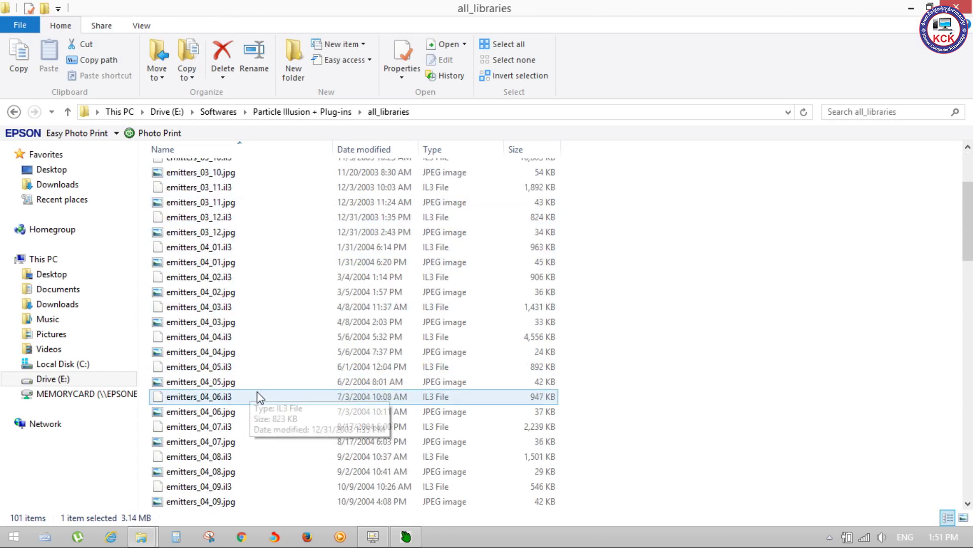
pyautogui.scroll(-3, 257, 396)
pyautogui.scroll(-5, 258, 395)
pyautogui.scroll(-7, 257, 391)
pyautogui.scroll(-7, 257, 391)
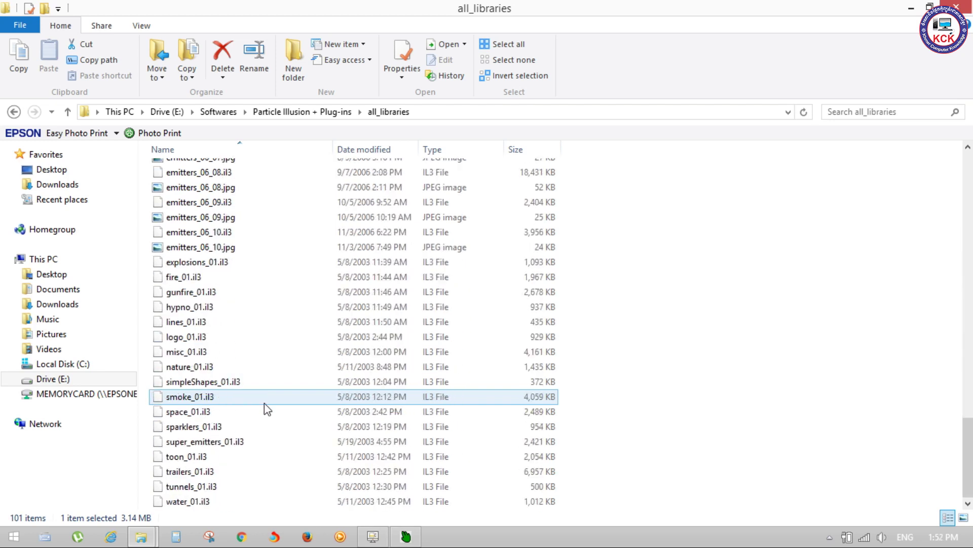
pyautogui.click(164, 291)
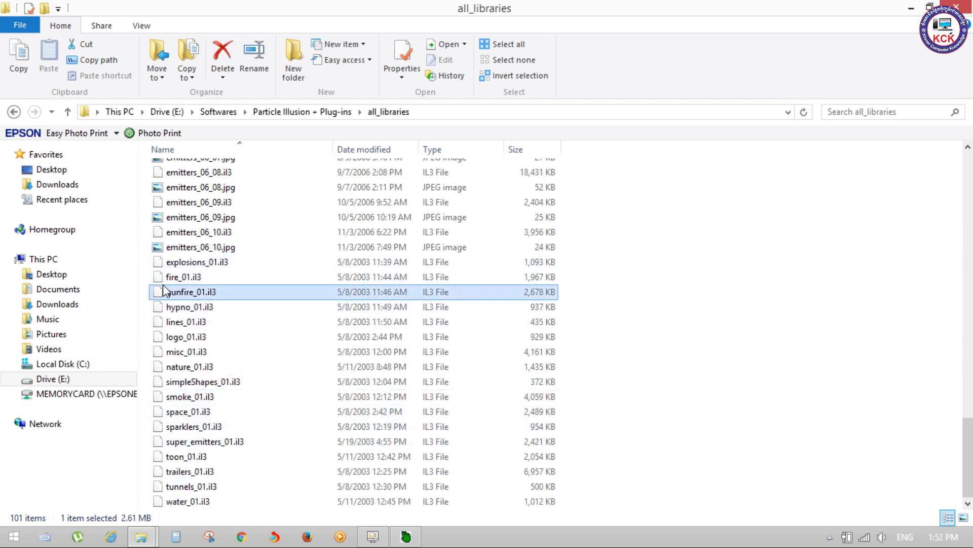
pyautogui.moveTo(148, 261)
pyautogui.mouseDown()
pyautogui.moveTo(287, 543)
pyautogui.moveTo(389, 538)
pyautogui.mouseUp()
pyautogui.click(658, 416)
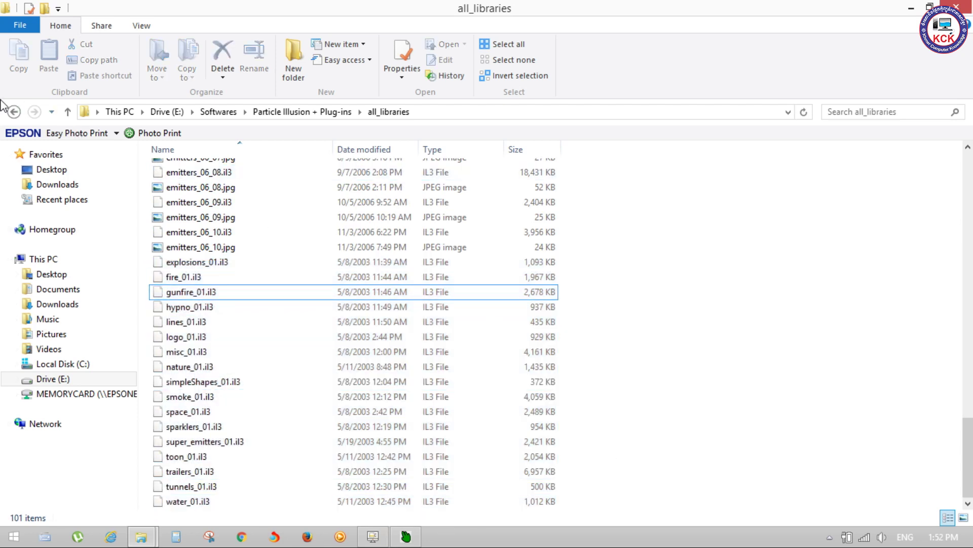
pyautogui.click(23, 116)
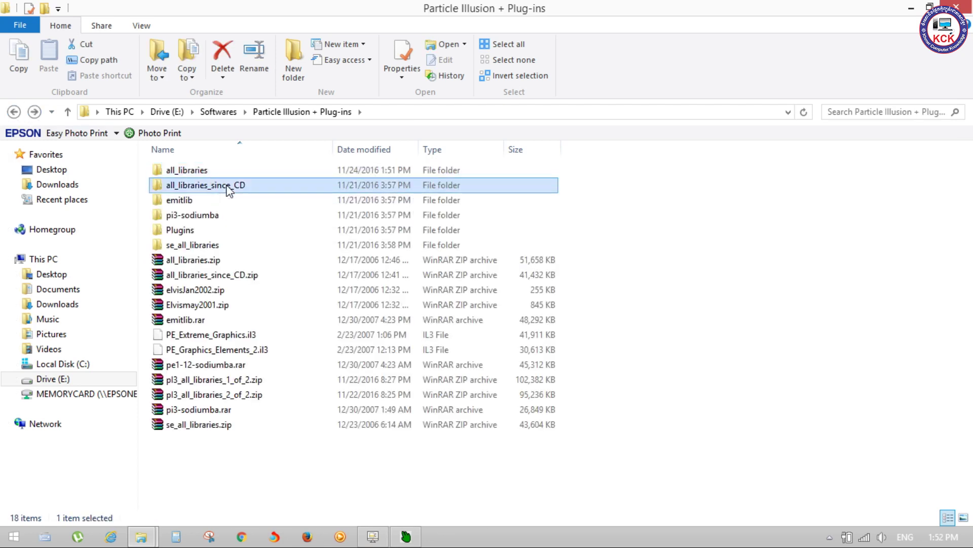
# Step: Browse all_libraries_since_CD and its particleIllusion subfolder
pyautogui.doubleClick(197, 186)
pyautogui.doubleClick(195, 172)
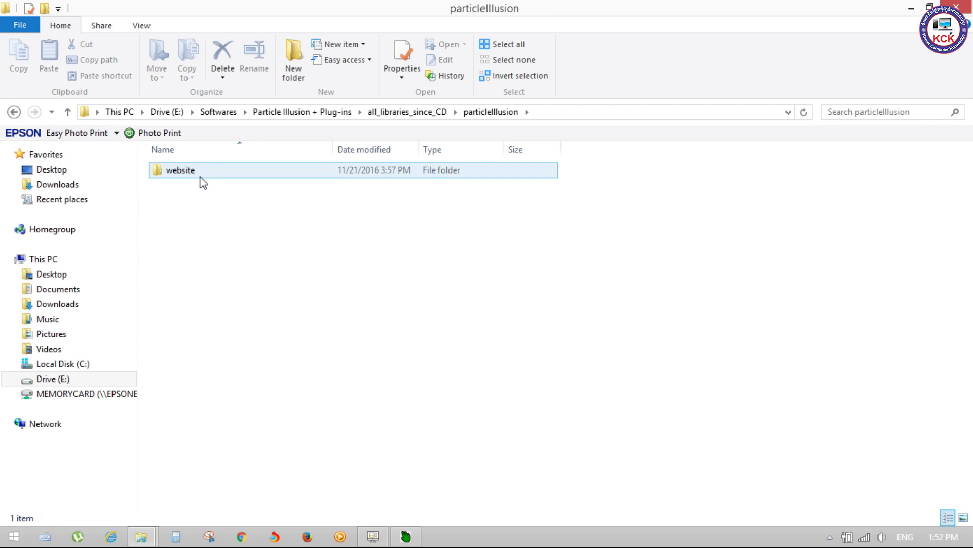
pyautogui.click(15, 112)
pyautogui.scroll(-10, 283, 354)
pyautogui.scroll(-6, 284, 387)
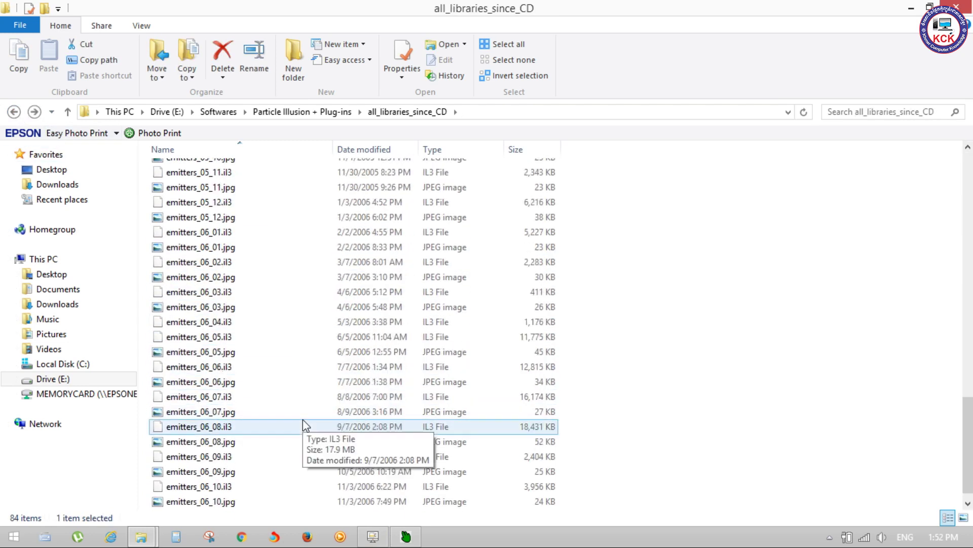
pyautogui.click(13, 112)
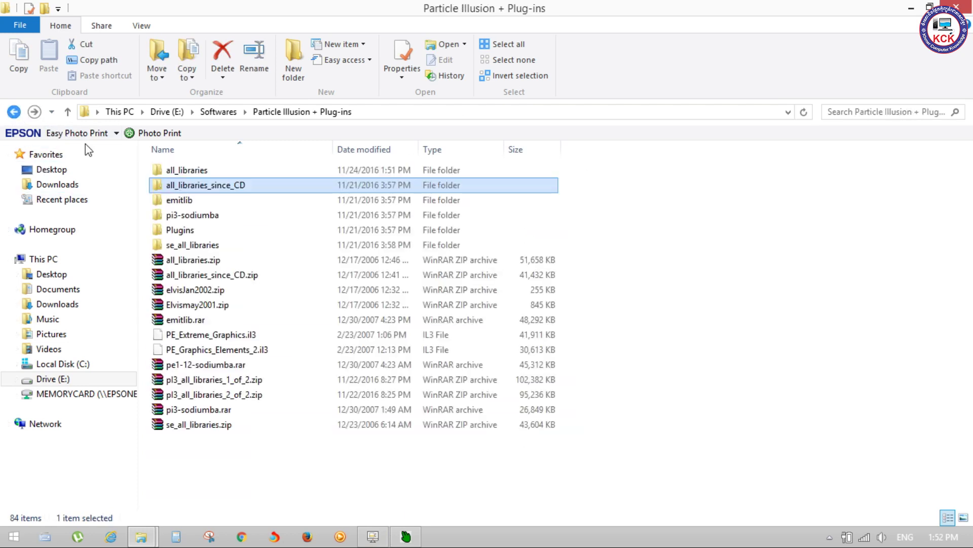
# Step: Scroll through emitlib's 94-item Emitter Libraries folder and return to Particle Illusion + Plug-ins
pyautogui.click(201, 198)
pyautogui.doubleClick(203, 201)
pyautogui.doubleClick(196, 170)
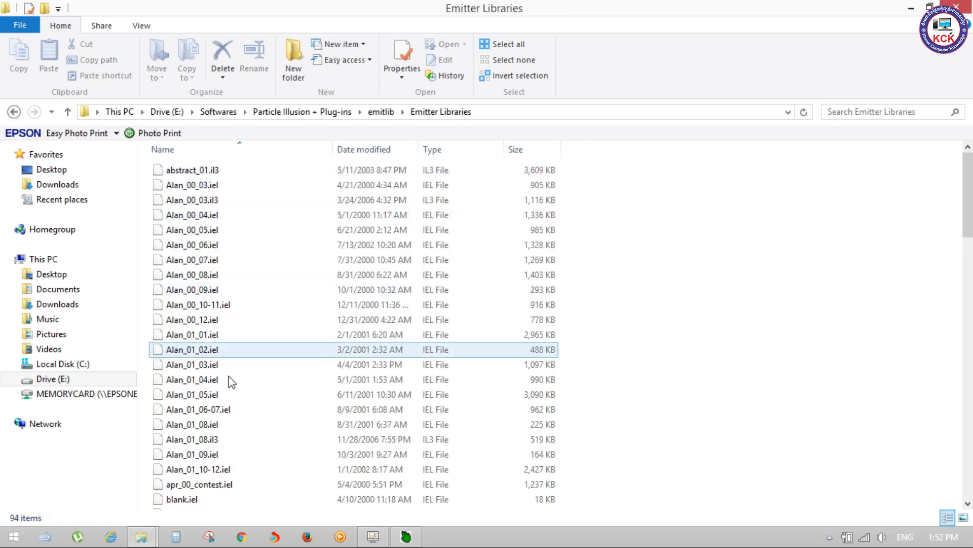
pyautogui.scroll(-12, 235, 429)
pyautogui.scroll(-9, 236, 428)
pyautogui.click(12, 112)
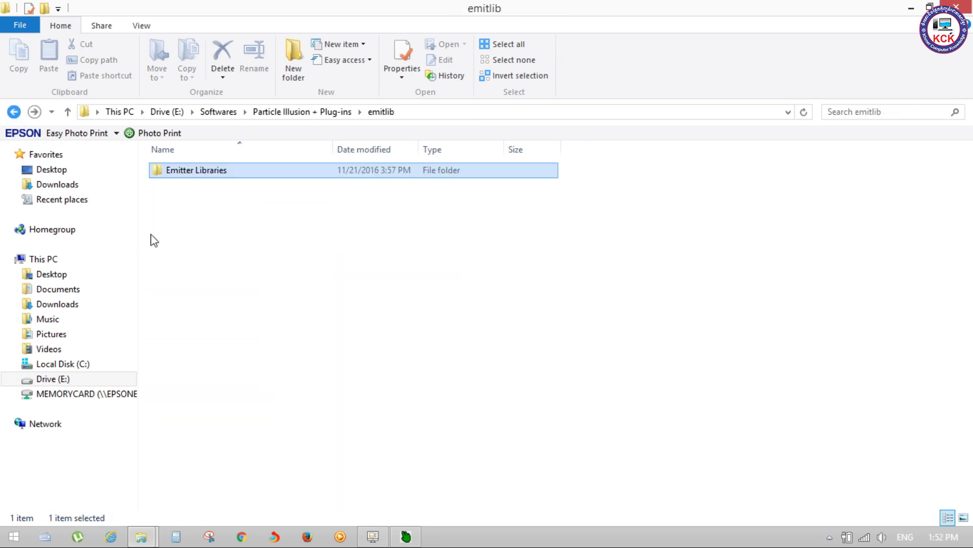
pyautogui.click(13, 112)
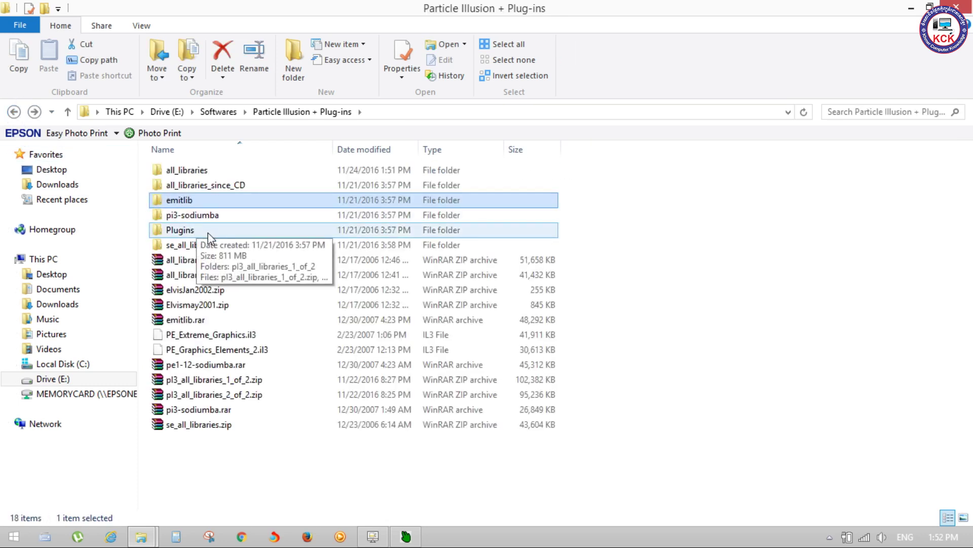
# Step: Open Plugins, peek into pl3_all_libraries_1_of_2, and inspect the four zip archives
pyautogui.doubleClick(199, 230)
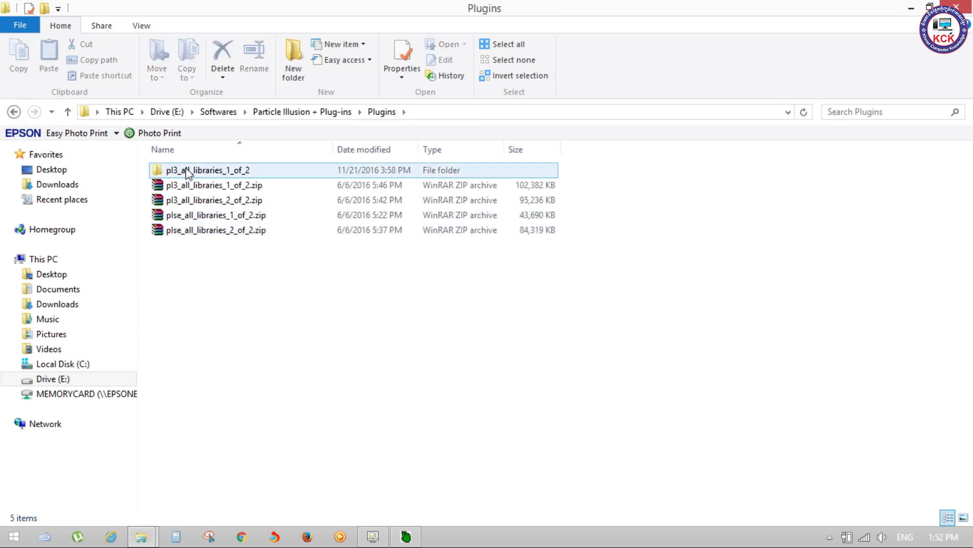
pyautogui.doubleClick(193, 171)
pyautogui.scroll(-7, 256, 274)
pyautogui.scroll(-6, 251, 410)
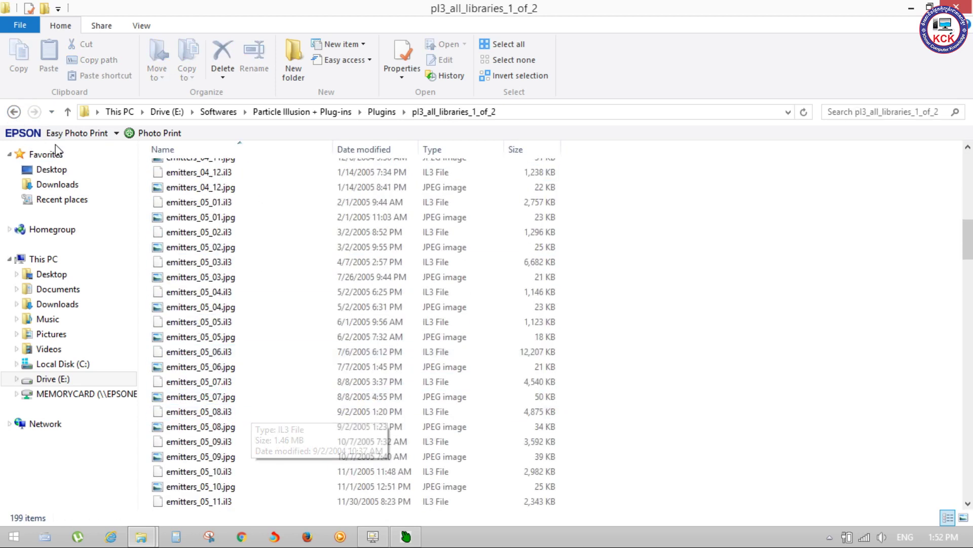
pyautogui.click(14, 111)
pyautogui.moveTo(218, 322); pyautogui.dragTo(237, 188)
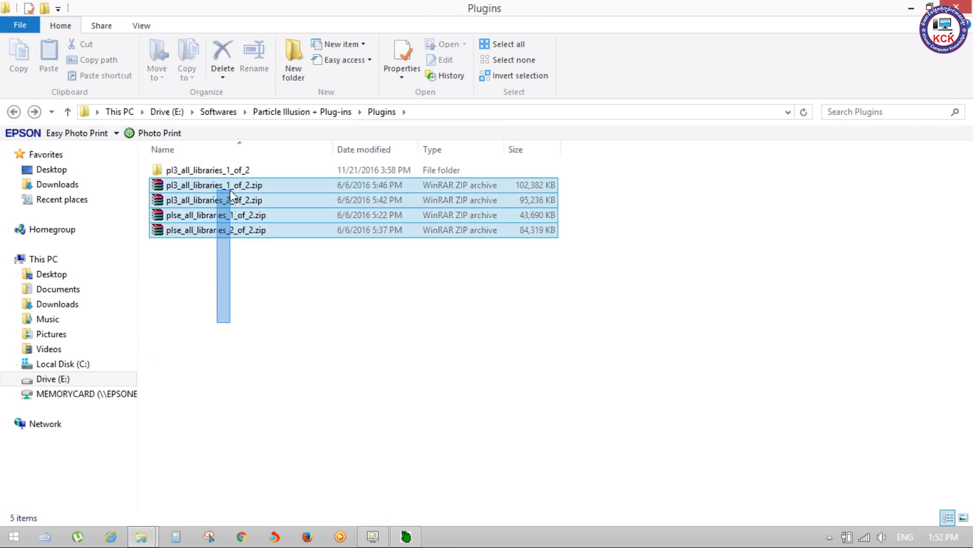
pyautogui.click(263, 186)
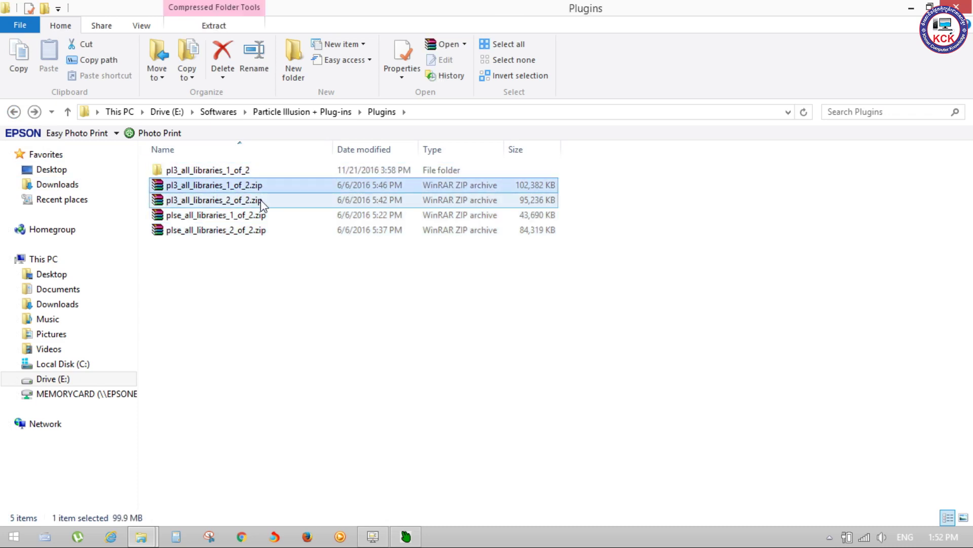
pyautogui.click(264, 215)
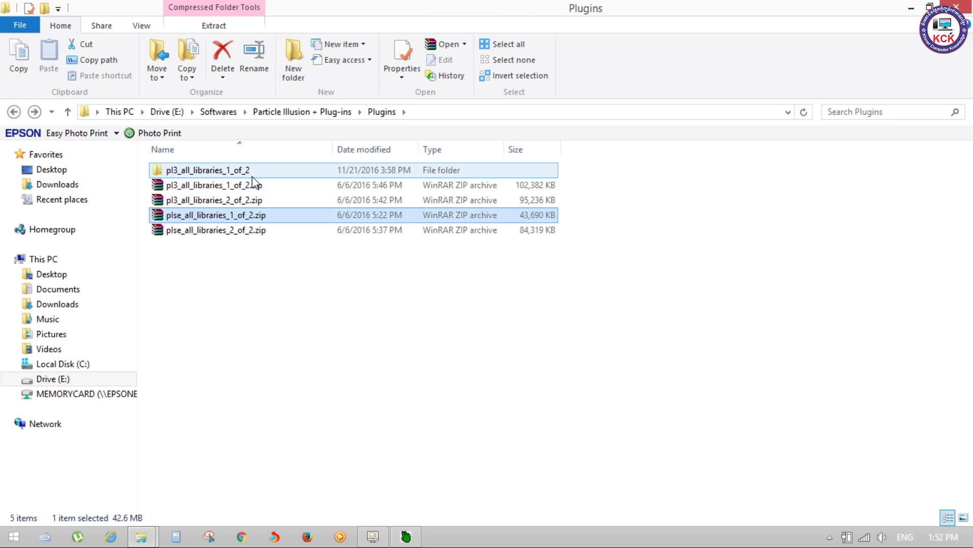
# Step: Open pl3_all_libraries_1_of_2 and select its color_from_layer_01.il3 library
pyautogui.doubleClick(218, 170)
pyautogui.scroll(-8, 253, 289)
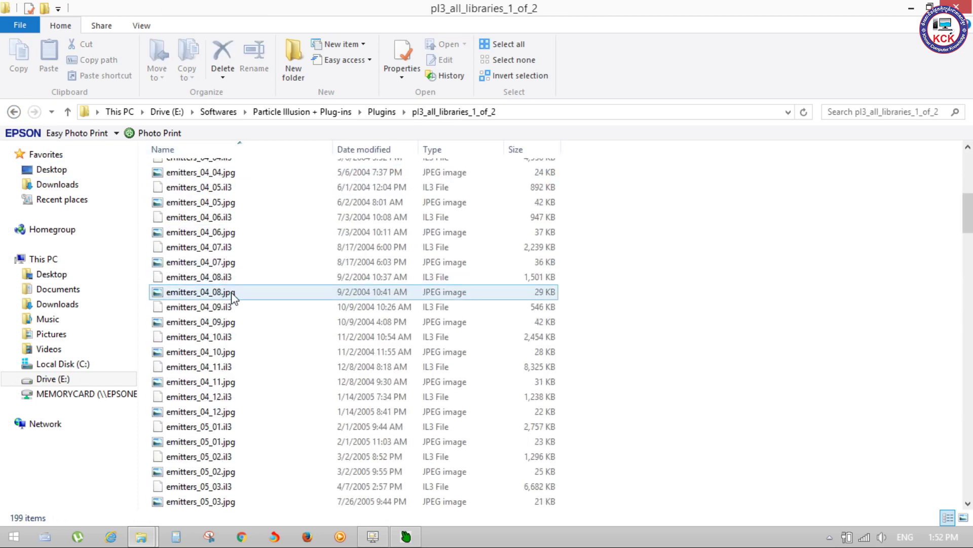
pyautogui.click(15, 111)
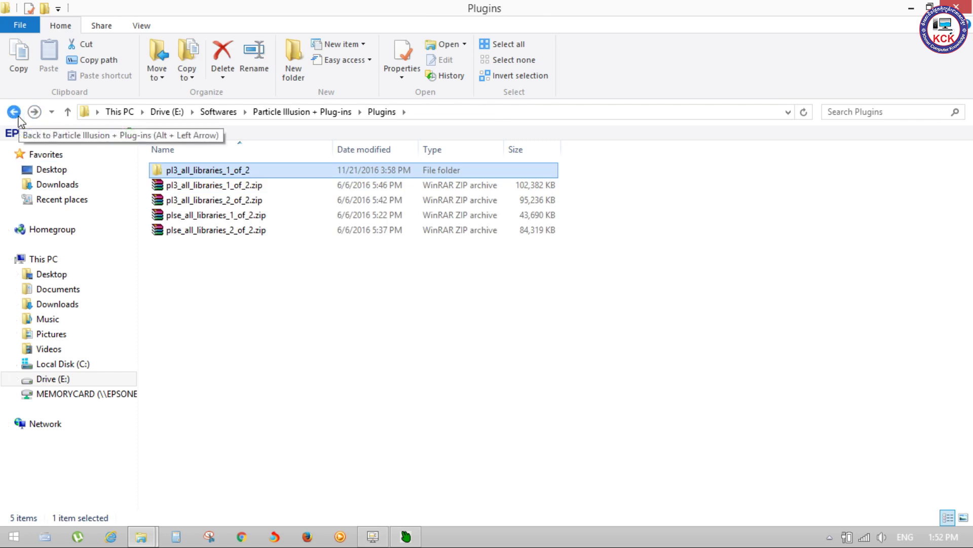
pyautogui.doubleClick(197, 170)
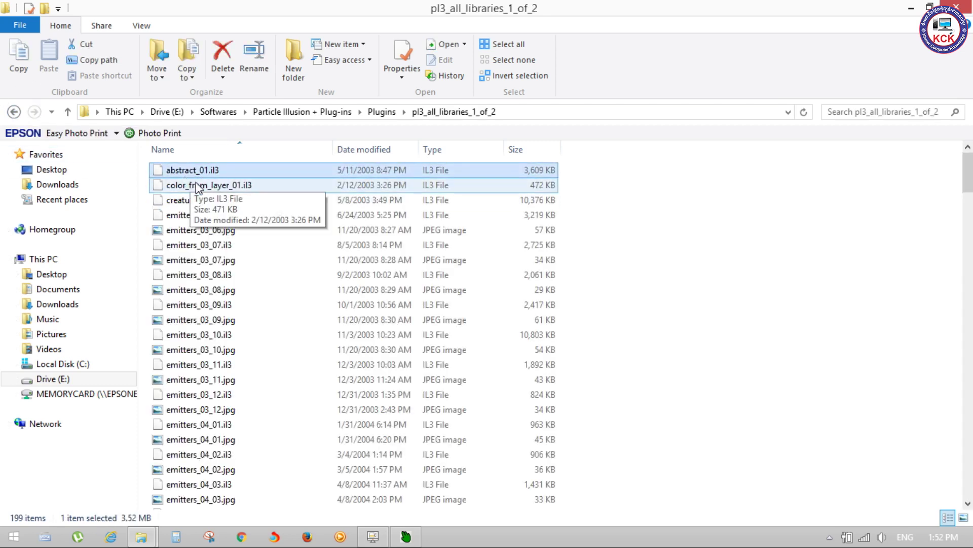
pyautogui.click(200, 185)
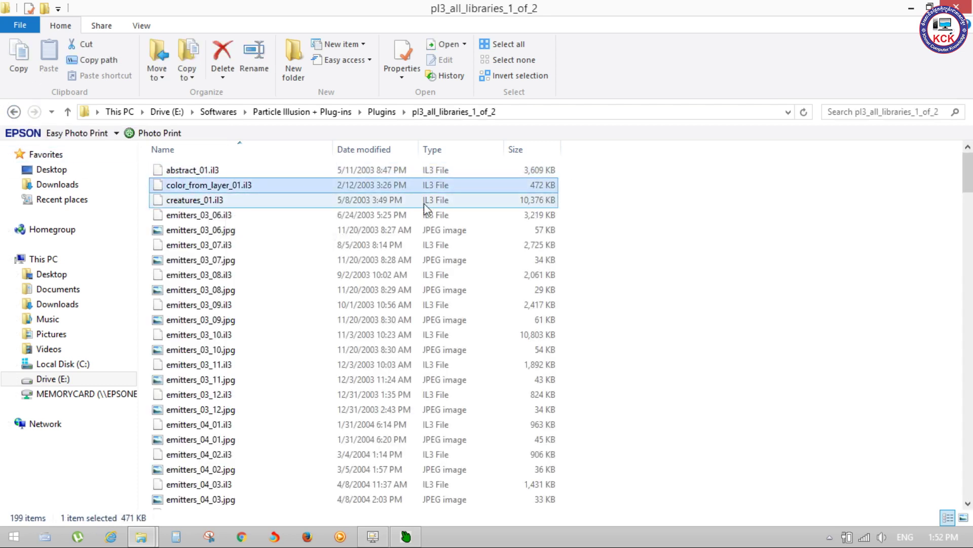
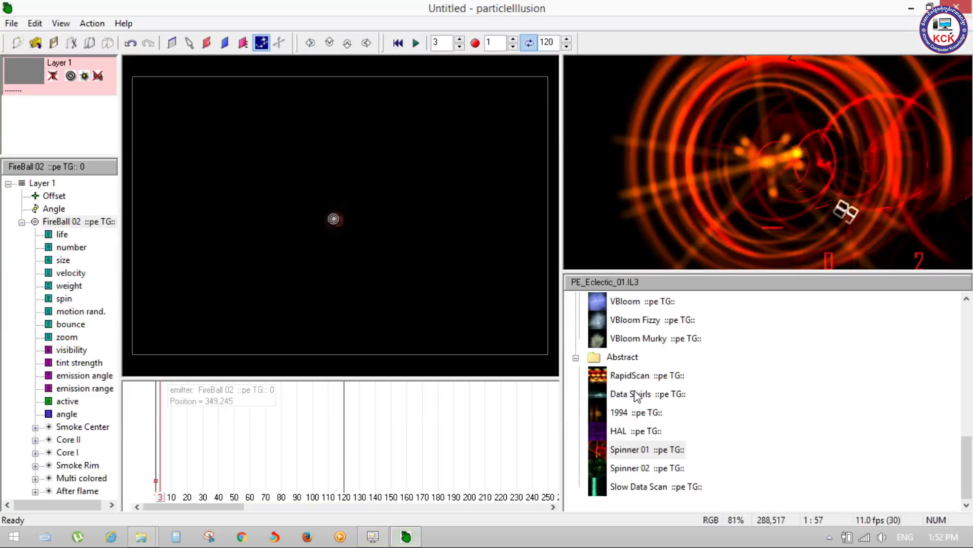
# Step: Scroll through the PE_Eclectic_01 emitter list in the library panel
pyautogui.moveTo(967, 467)
pyautogui.mouseDown()
pyautogui.moveTo(965, 299)
pyautogui.moveTo(887, 467)
pyautogui.mouseUp()
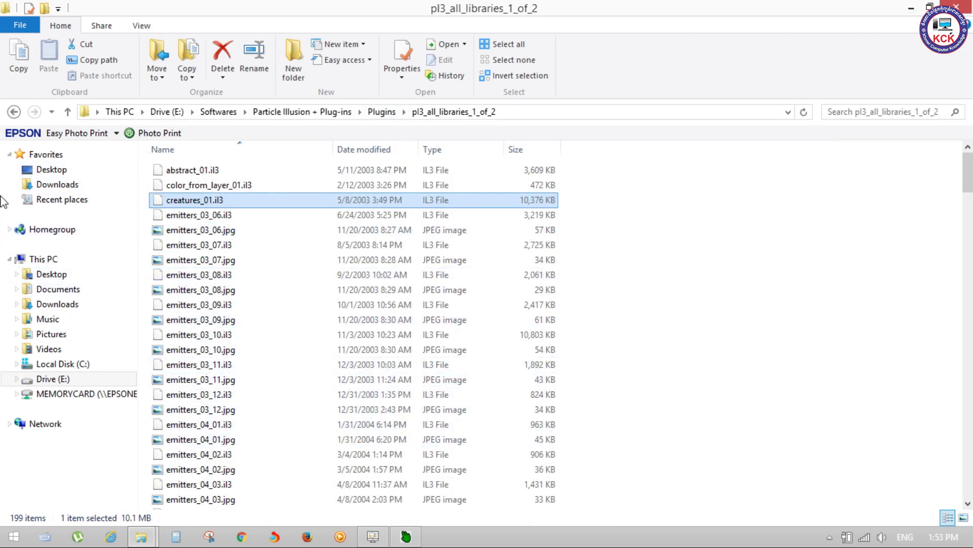
# Step: Go up to Particle Illusion + Plug-ins, look through se_all_libraries, then return
pyautogui.click(11, 112)
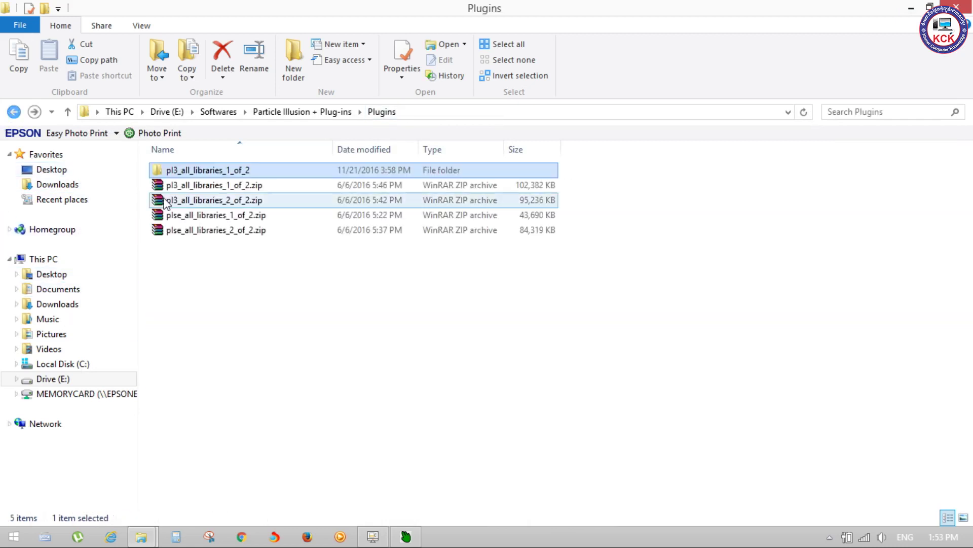
pyautogui.click(11, 112)
pyautogui.doubleClick(215, 247)
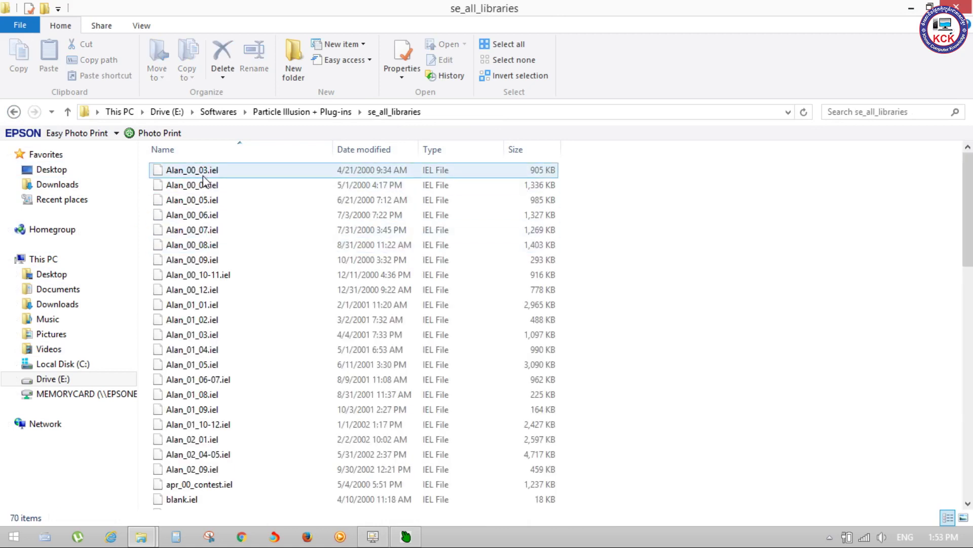
pyautogui.scroll(-7, 204, 180)
pyautogui.scroll(-6, 244, 365)
pyautogui.click(15, 112)
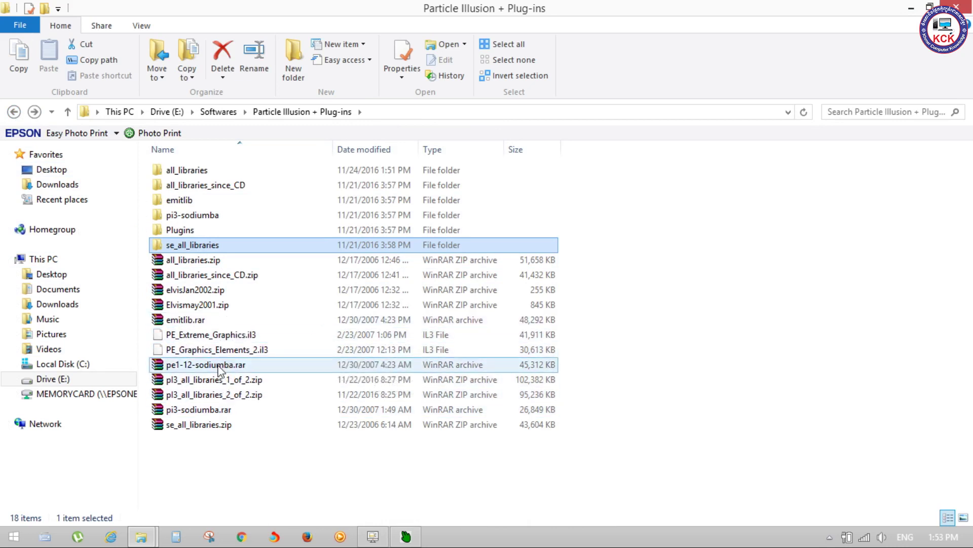
# Step: Check the pl3_all_libraries zips, emitlib.rar and all_libraries.zip, then select the all_libraries folder
pyautogui.click(448, 385)
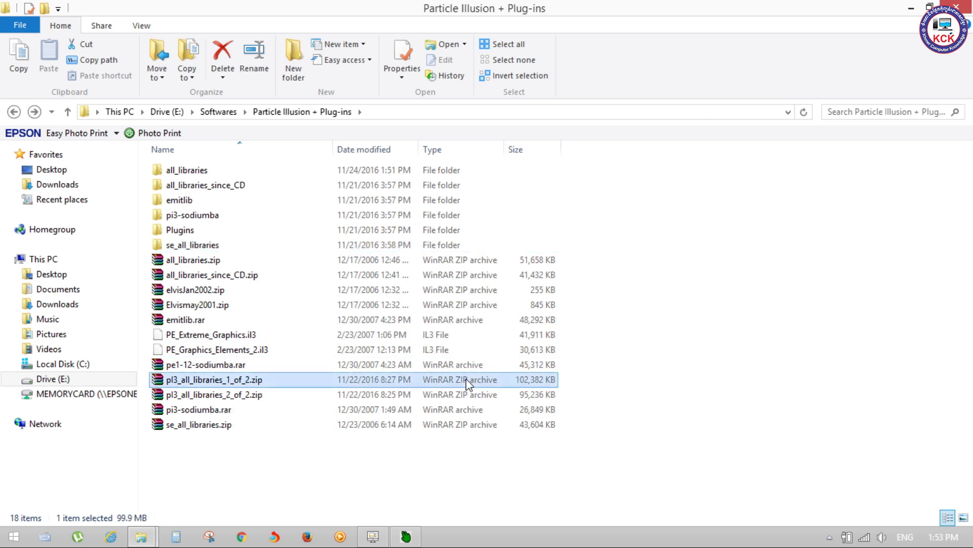
pyautogui.click(474, 395)
pyautogui.click(530, 320)
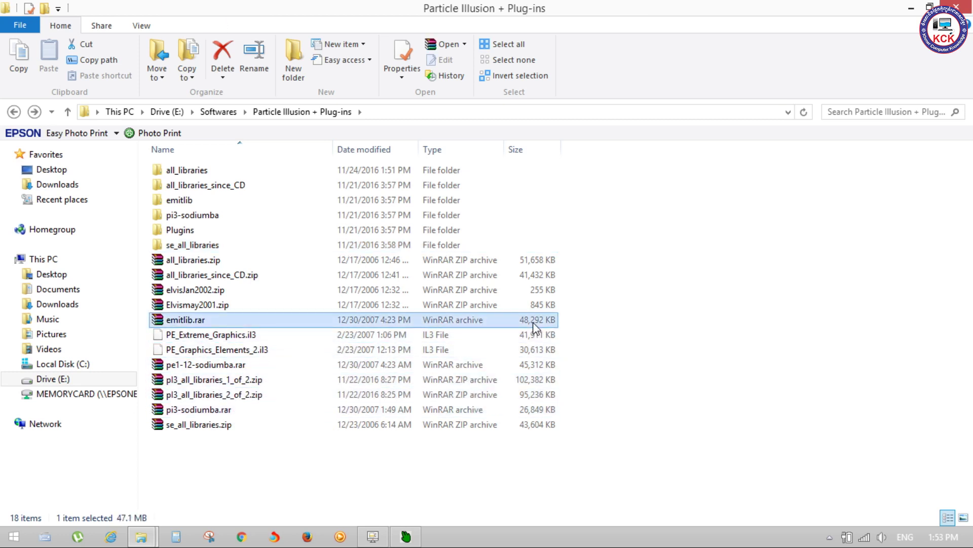
pyautogui.click(529, 261)
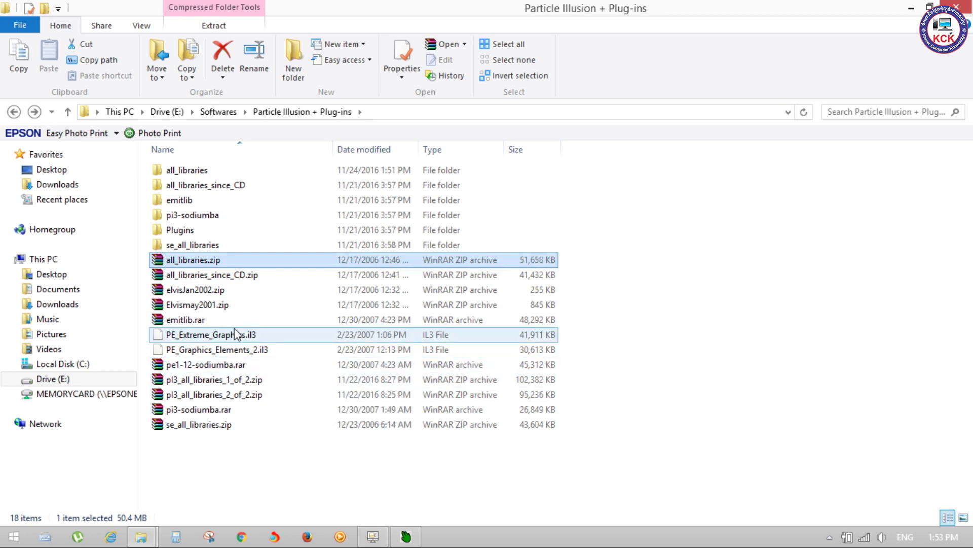
pyautogui.click(201, 171)
# Step: Open all_libraries, single out emitters_05_06.il3, and bring up both open folder windows
pyautogui.doubleClick(202, 172)
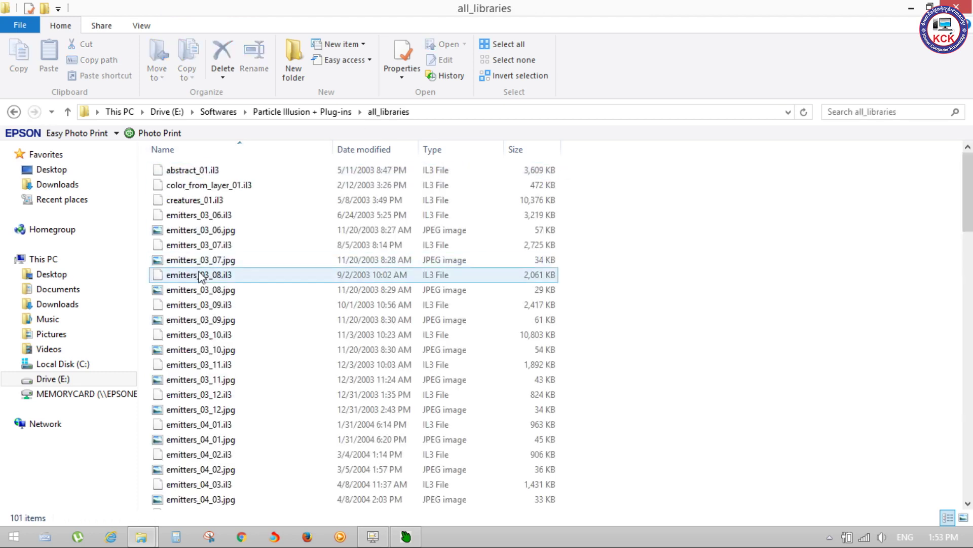
pyautogui.moveTo(146, 165)
pyautogui.mouseDown()
pyautogui.moveTo(240, 206)
pyautogui.moveTo(220, 334)
pyautogui.mouseUp()
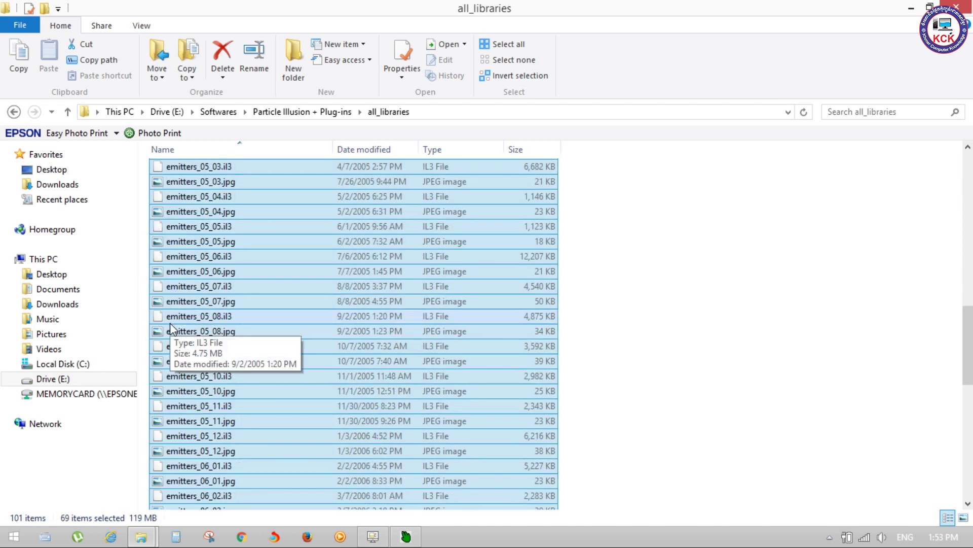
pyautogui.click(215, 260)
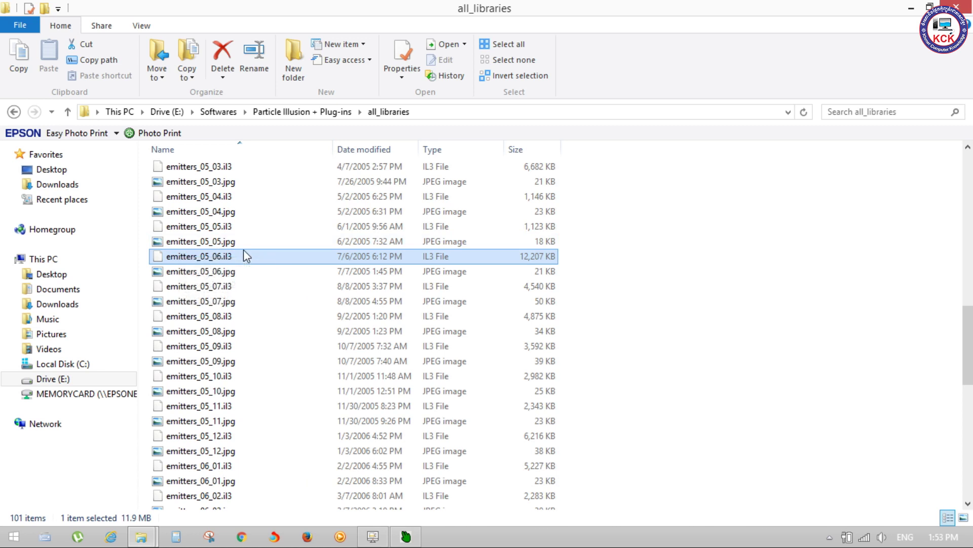
pyautogui.click(155, 542)
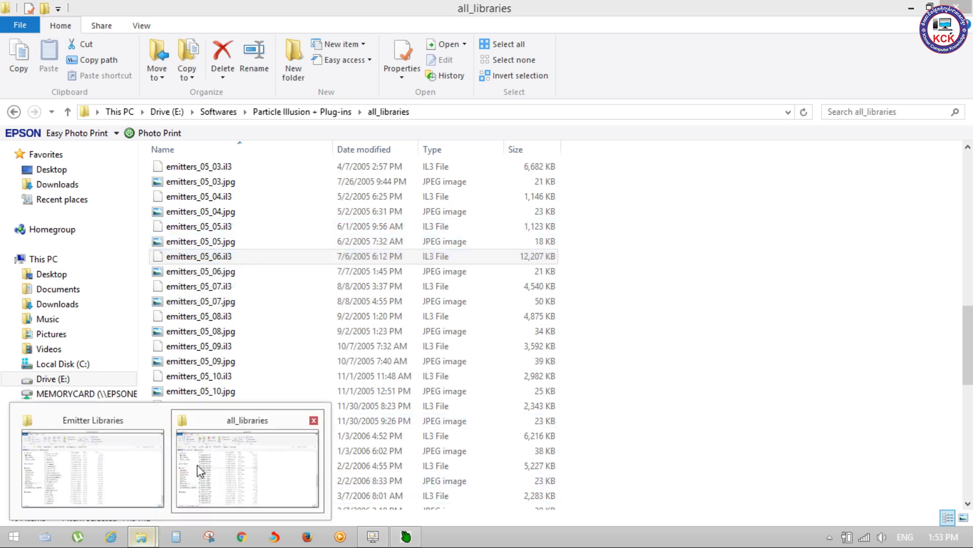
# Step: Review the 153-item Emitter Libraries folder, close it, and clear the all_libraries selection
pyautogui.click(126, 468)
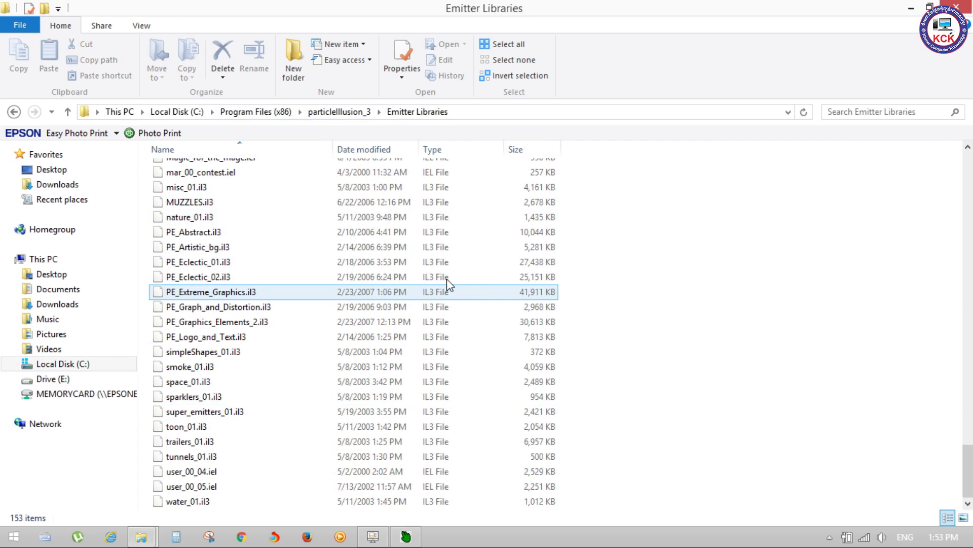
pyautogui.moveTo(968, 470); pyautogui.dragTo(948, 307)
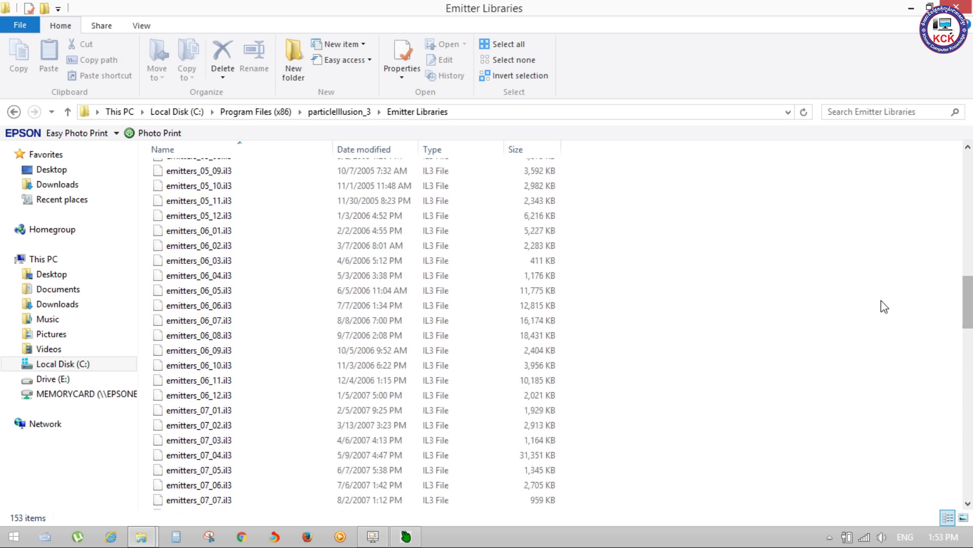
pyautogui.click(957, 6)
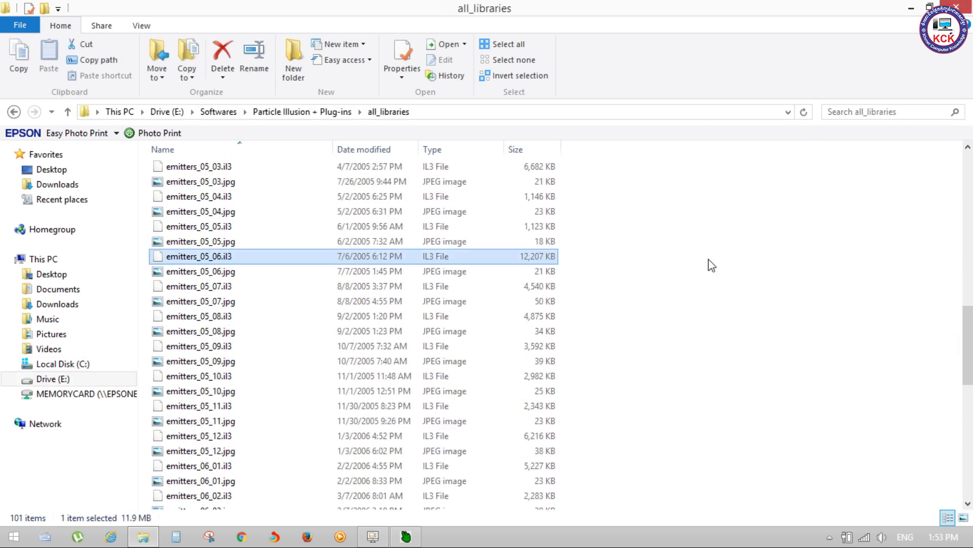
pyautogui.click(804, 245)
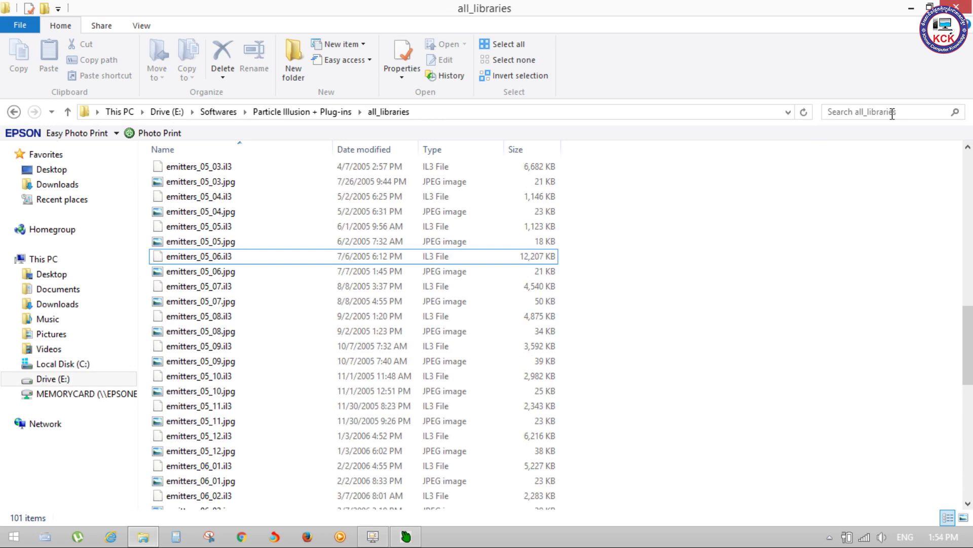
# Step: Close the all_libraries window and empty the Recycle Bin, permanently deleting the particleIllusion folder
pyautogui.click(955, 5)
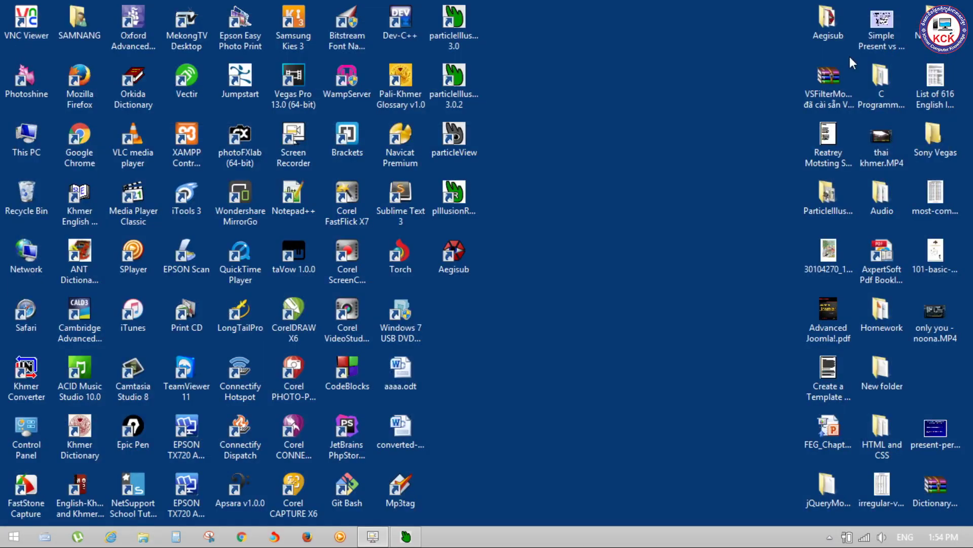
pyautogui.rightClick(592, 158)
pyautogui.click(635, 202)
pyautogui.rightClick(31, 190)
pyautogui.click(60, 211)
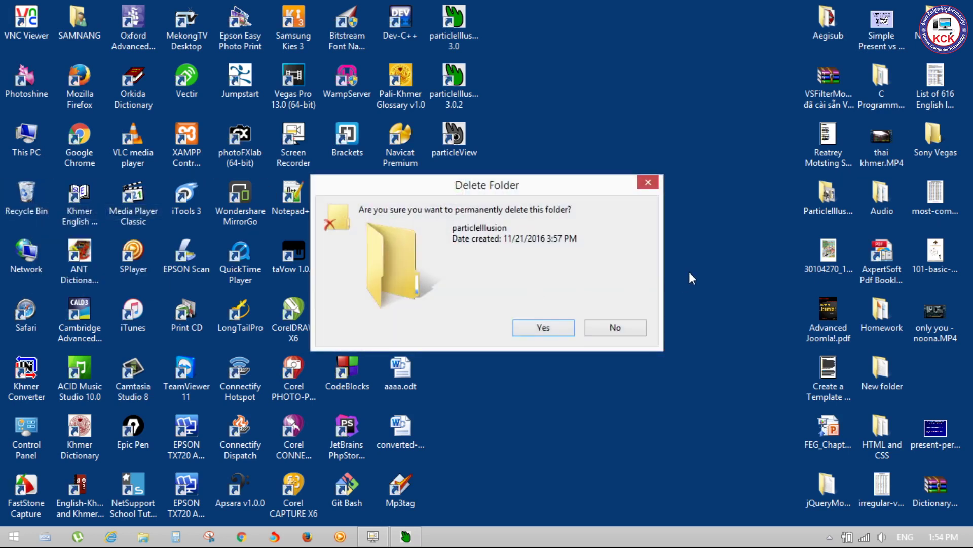
pyautogui.press('Return')
# Step: Refresh the desktop and bring particleIllusion back up
pyautogui.rightClick(651, 168)
pyautogui.click(686, 209)
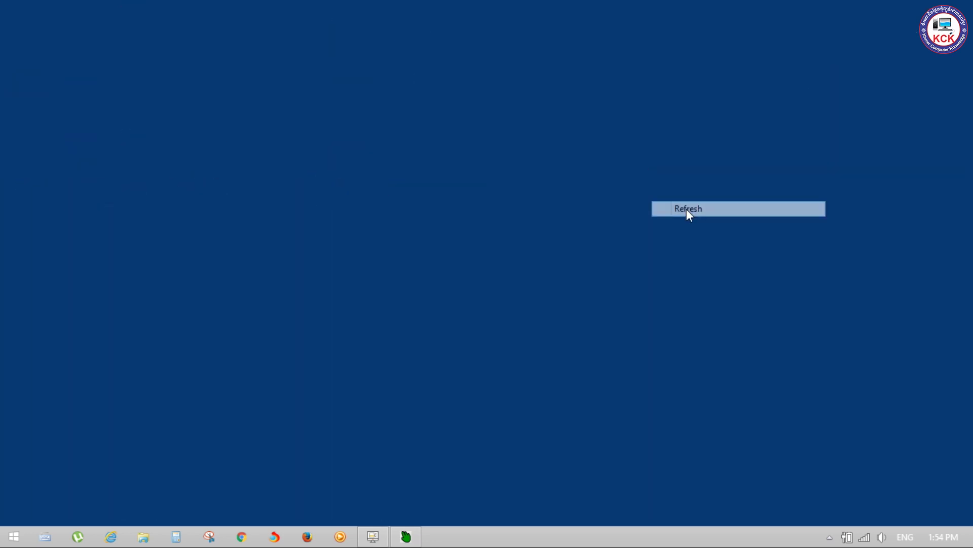
pyautogui.click(412, 541)
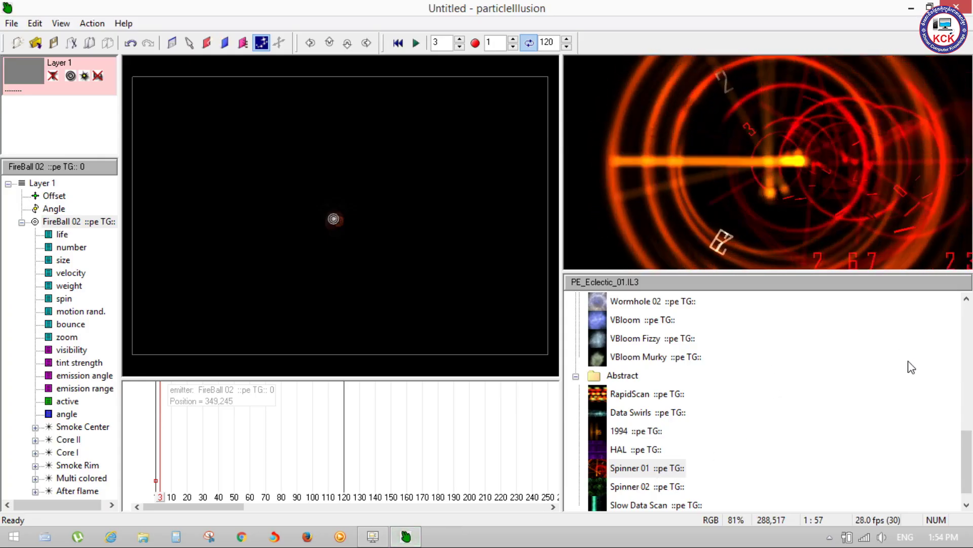
# Step: Start loading an emitter library file and browse to Drive (E:)
pyautogui.rightClick(911, 361)
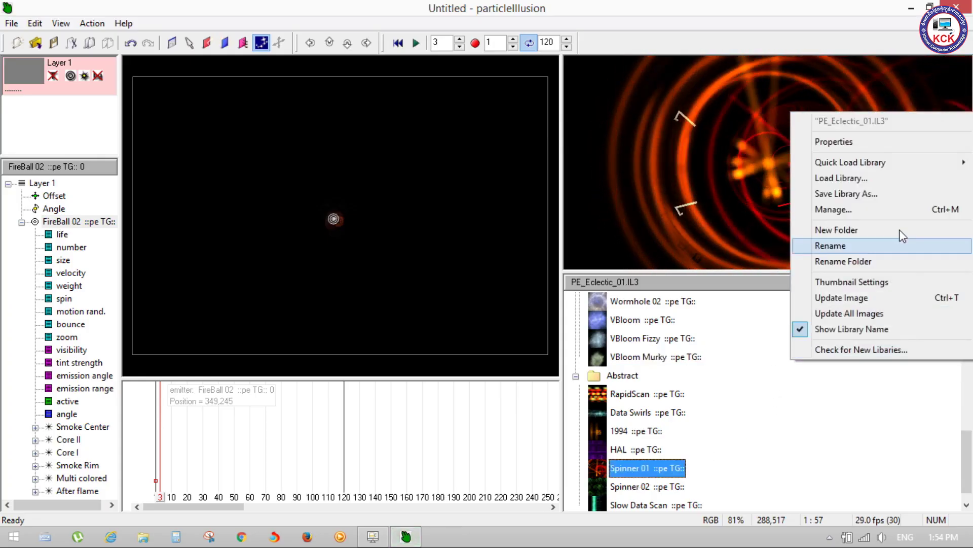
pyautogui.moveTo(861, 165)
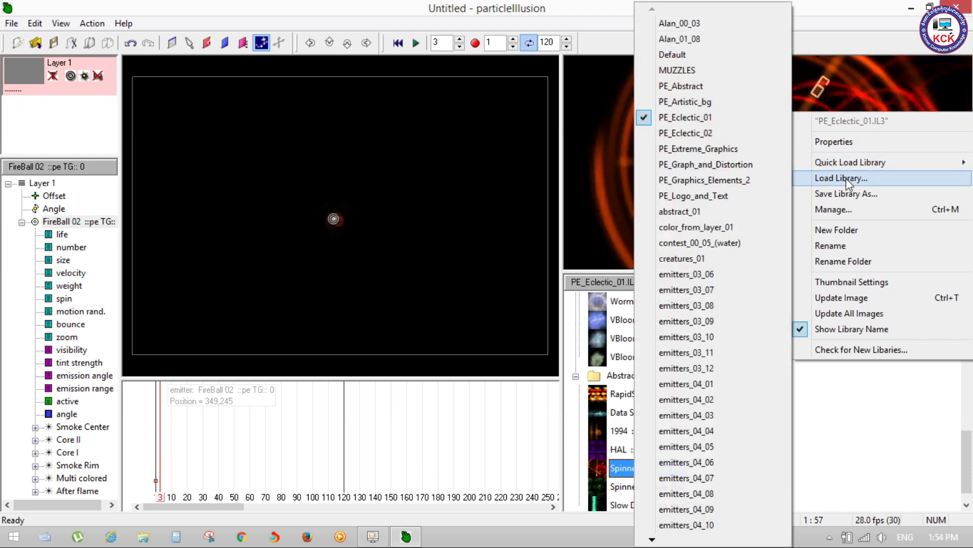
pyautogui.click(847, 178)
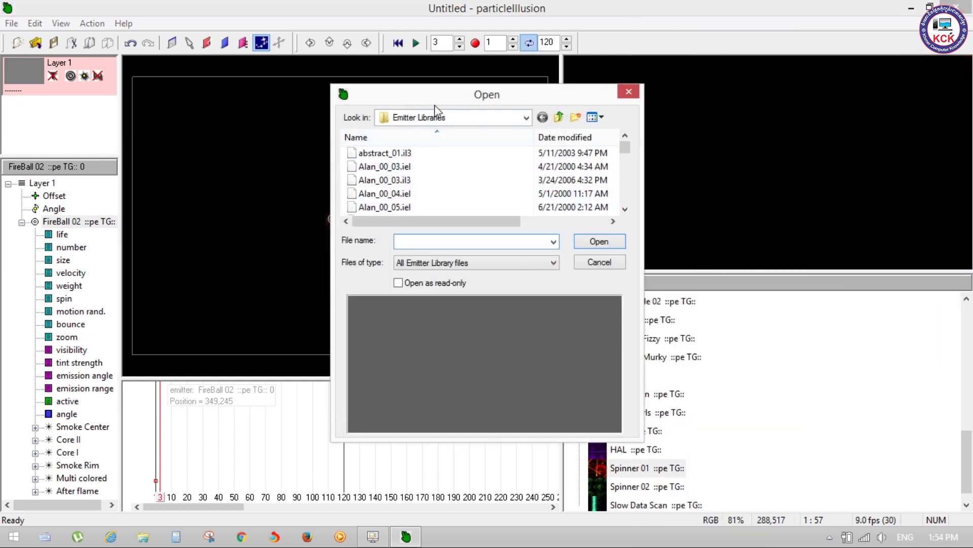
pyautogui.moveTo(434, 101); pyautogui.dragTo(437, 125)
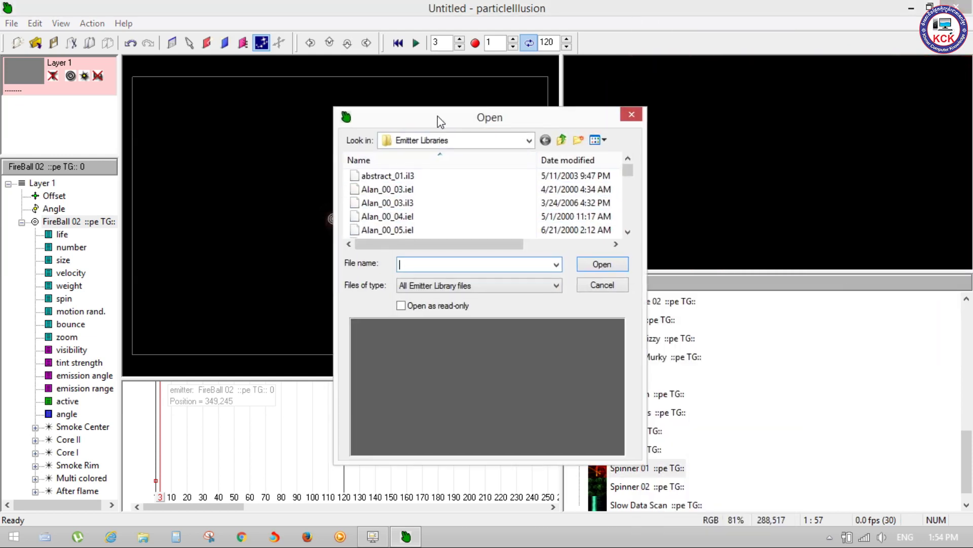
pyautogui.click(530, 142)
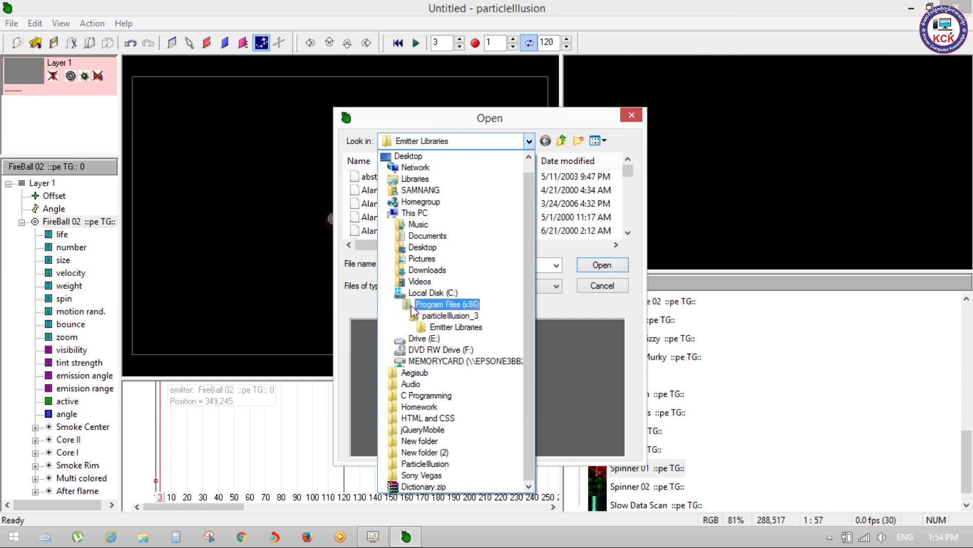
pyautogui.click(424, 338)
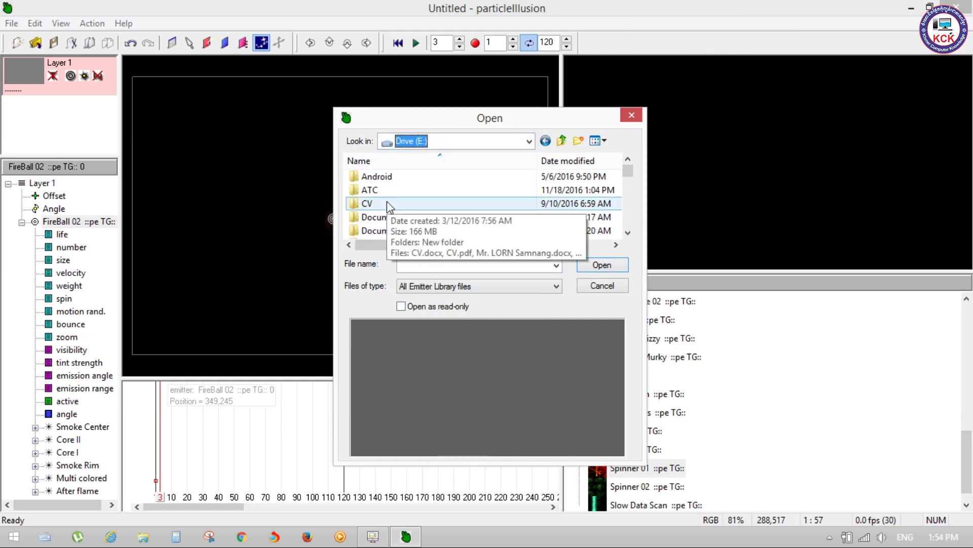
pyautogui.doubleClick(424, 193)
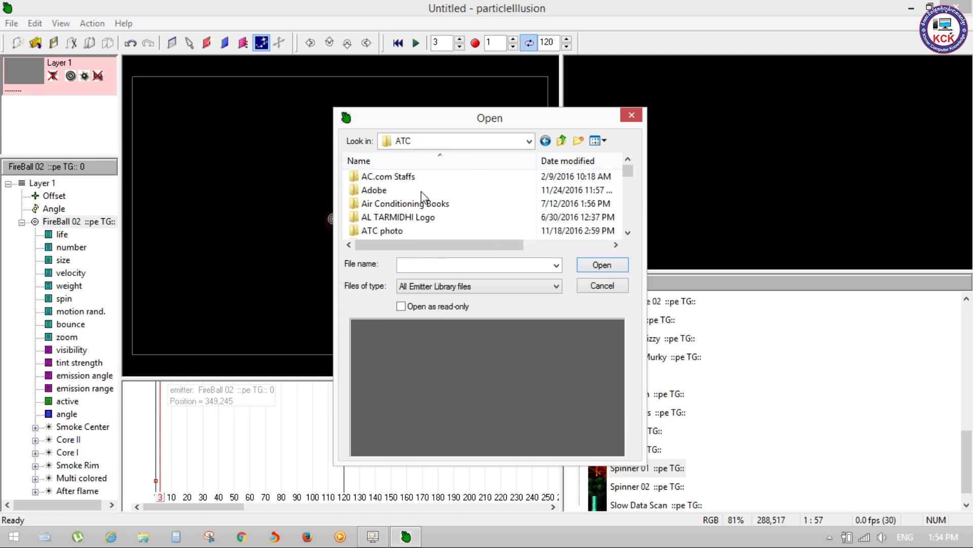
pyautogui.click(546, 142)
# Step: Navigate into Softwares > Particle Illusion + Plug-ins
pyautogui.scroll(-5, 439, 228)
pyautogui.scroll(3, 439, 228)
pyautogui.scroll(-2, 439, 228)
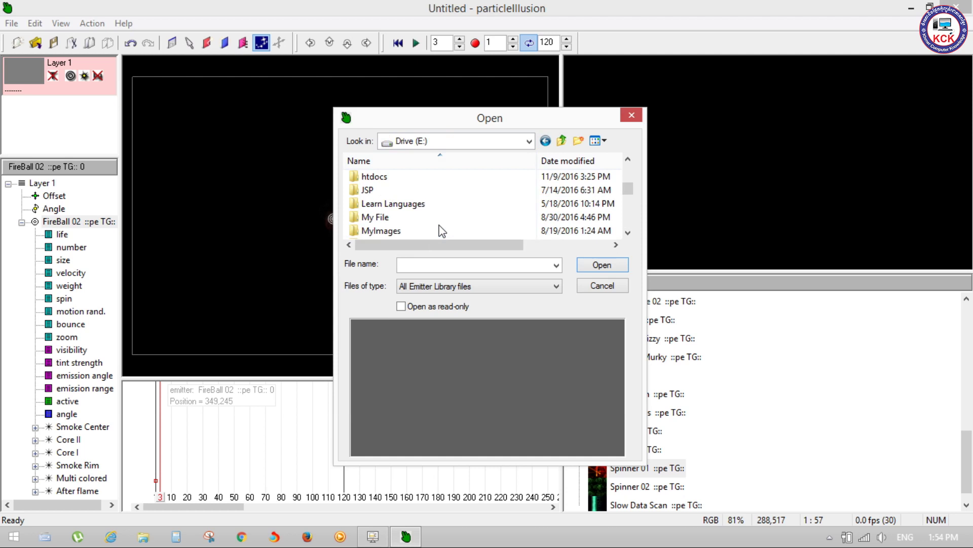
pyautogui.scroll(-1, 439, 228)
pyautogui.scroll(-1, 439, 228)
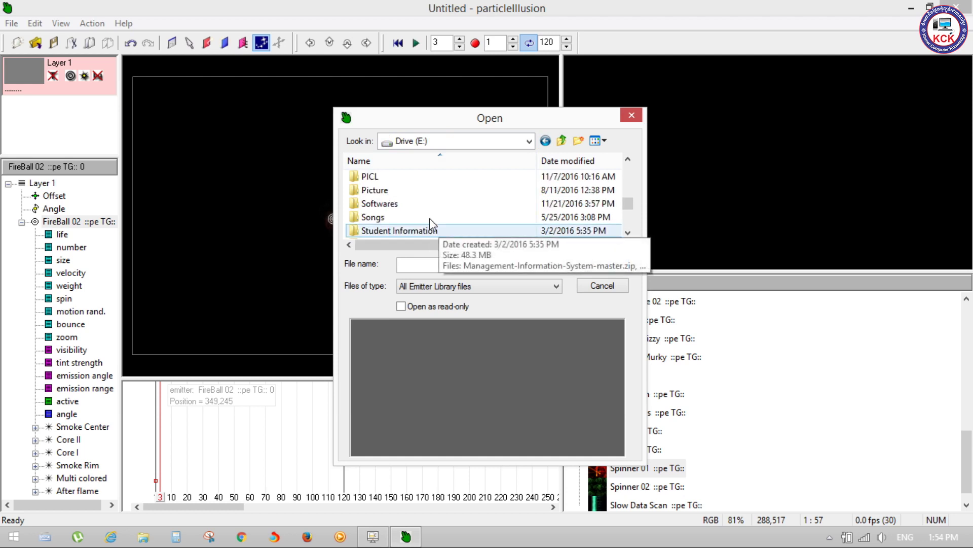
pyautogui.doubleClick(409, 203)
pyautogui.scroll(-1, 427, 222)
pyautogui.scroll(1, 427, 222)
pyautogui.scroll(-1, 429, 226)
pyautogui.scroll(-1, 429, 226)
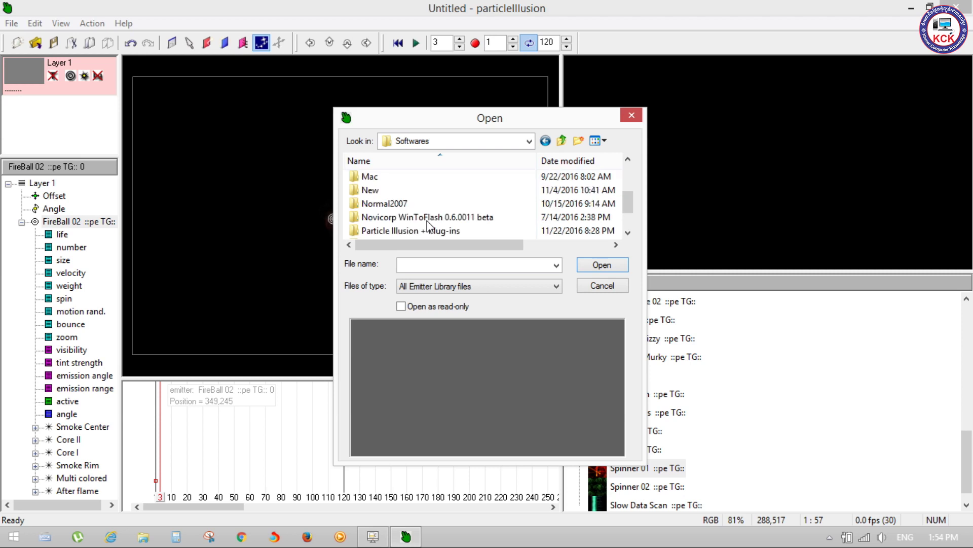
pyautogui.doubleClick(430, 231)
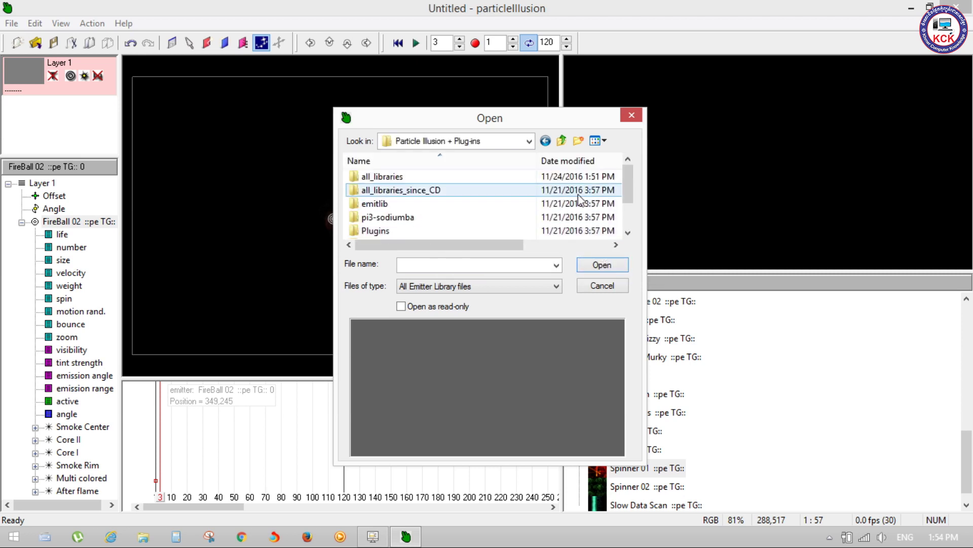
# Step: Preview PE_Extreme_Graphics.il3, then load PE_Graphics_Elements_2.il3
pyautogui.scroll(-1, 631, 194)
pyautogui.scroll(-1, 631, 199)
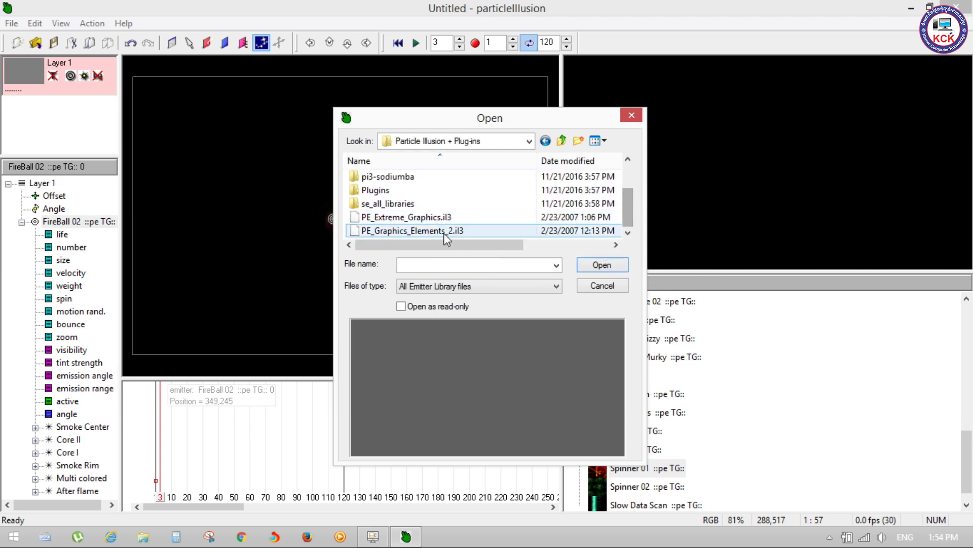
pyautogui.click(440, 217)
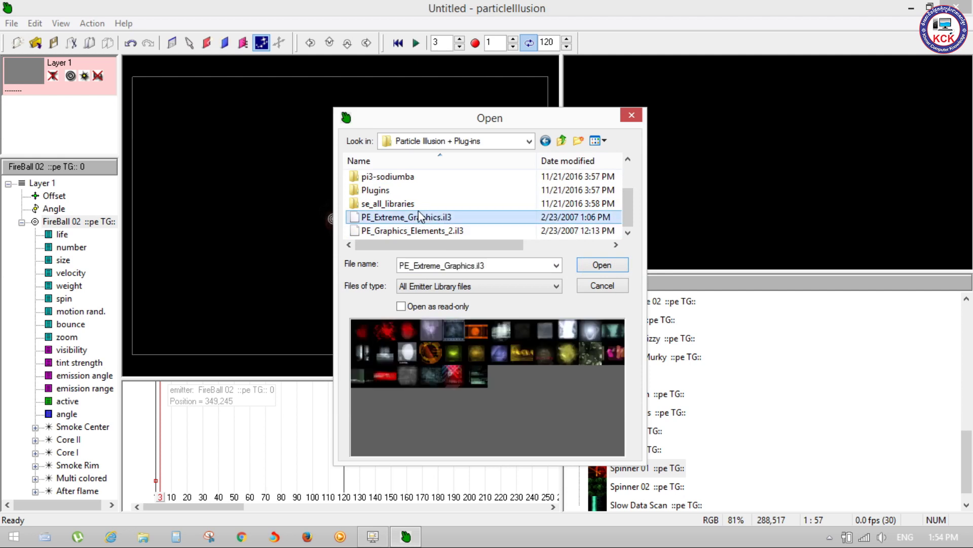
pyautogui.click(446, 234)
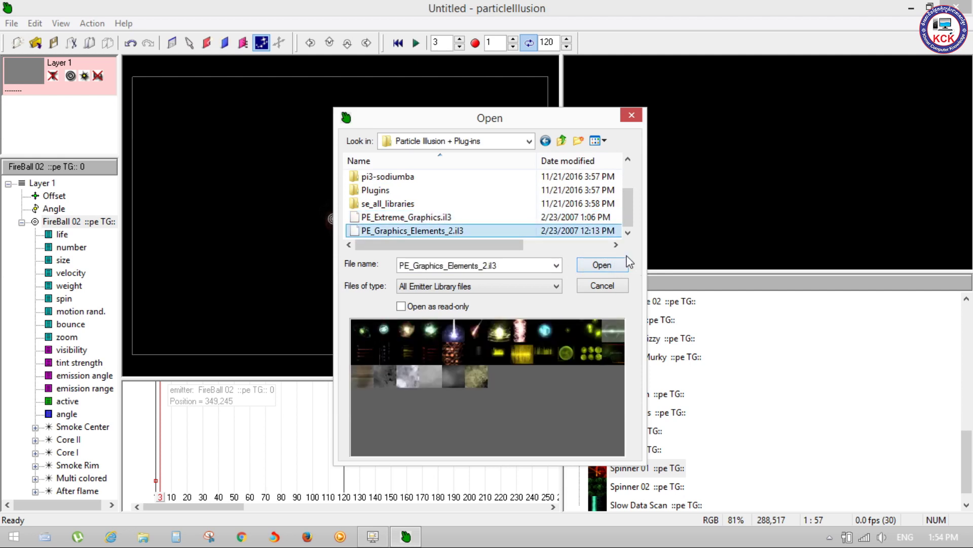
pyautogui.click(601, 265)
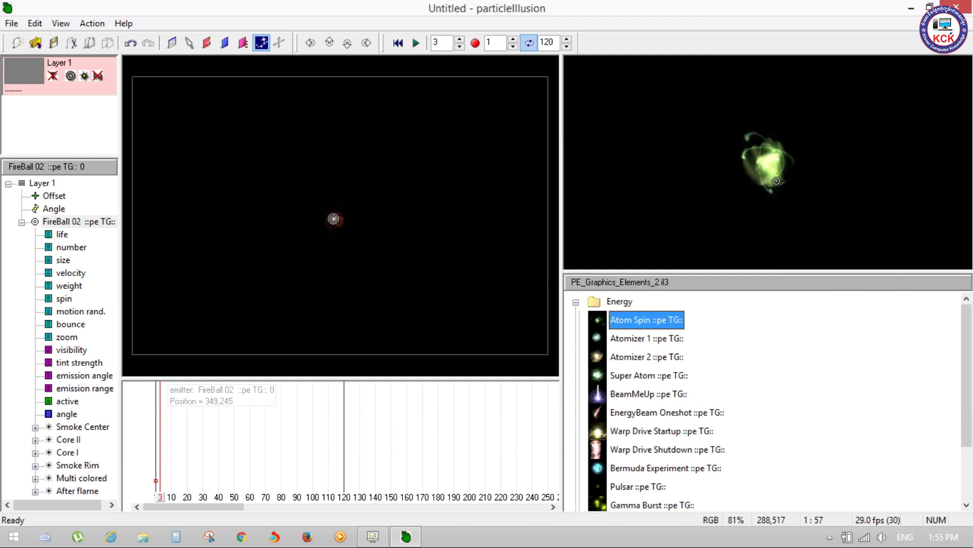
# Step: Preview the Atomizer 1, Atomizer 2, Super Atom, EnergyBeam Oneshot and BeamMeUp emitters
pyautogui.click(637, 345)
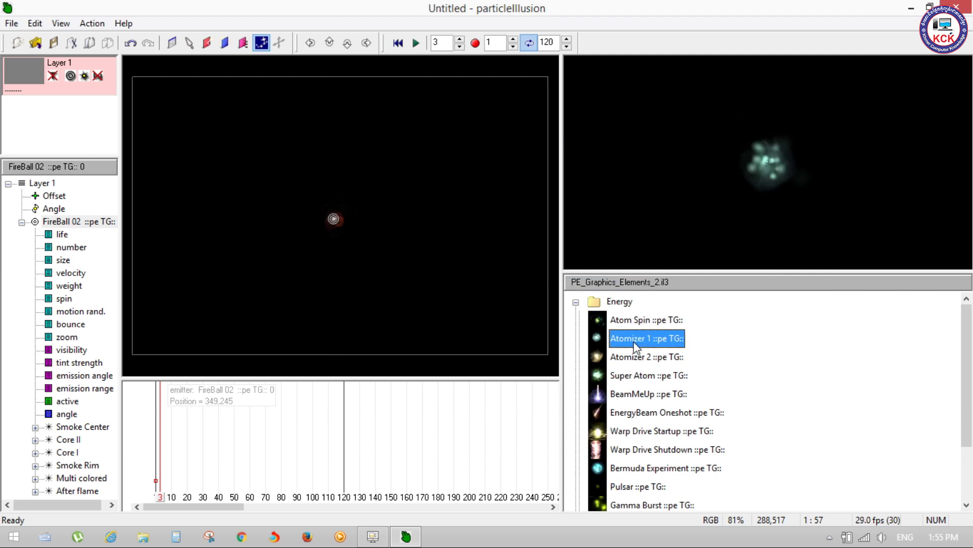
pyautogui.click(631, 356)
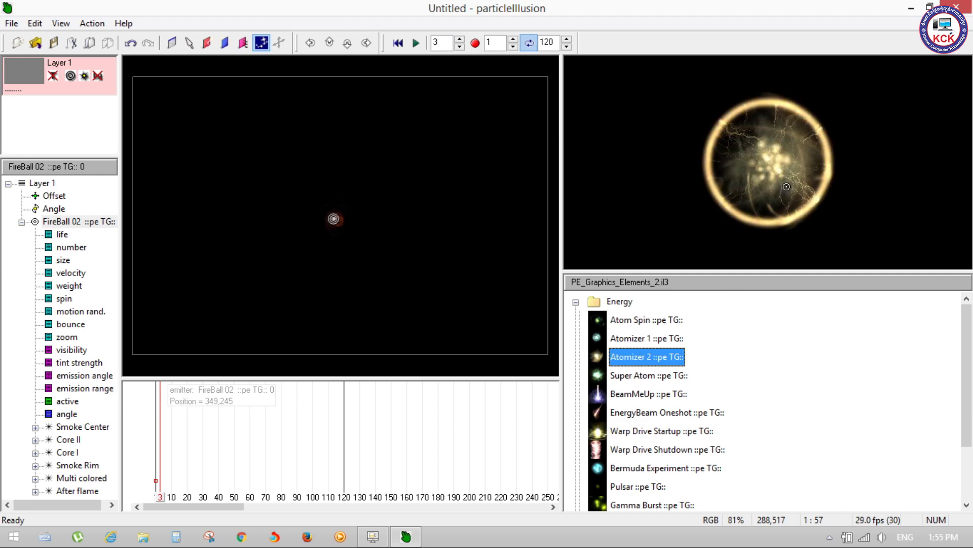
pyautogui.click(644, 376)
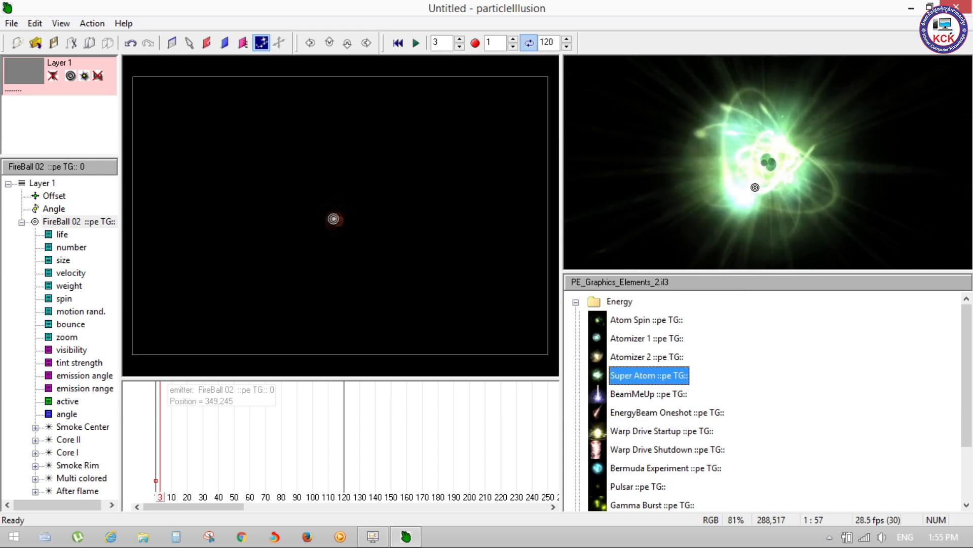
pyautogui.click(649, 412)
pyautogui.click(652, 396)
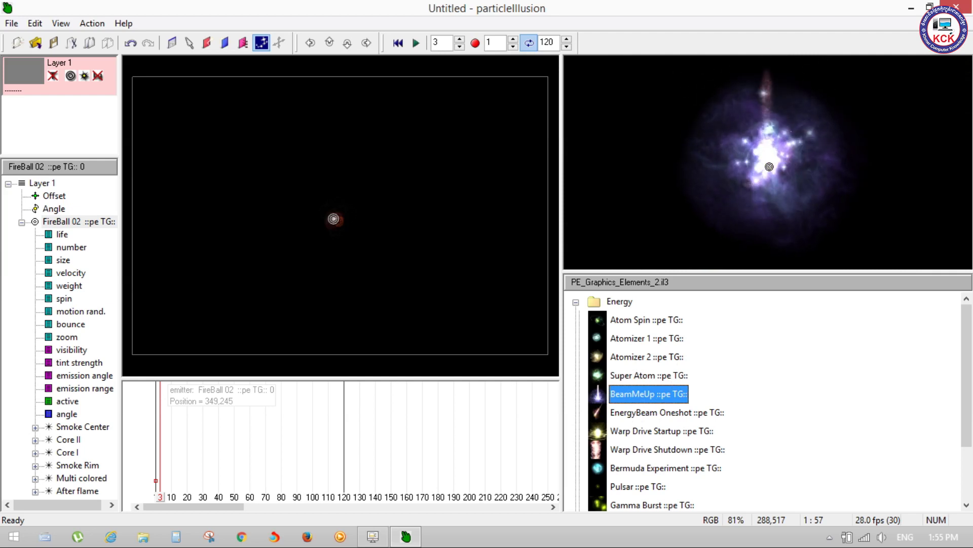
# Step: Preview EnergyBeam Oneshot, Warp Drive Startup and Warp Drive Shutdown, then minimize particleIllusion
pyautogui.click(651, 415)
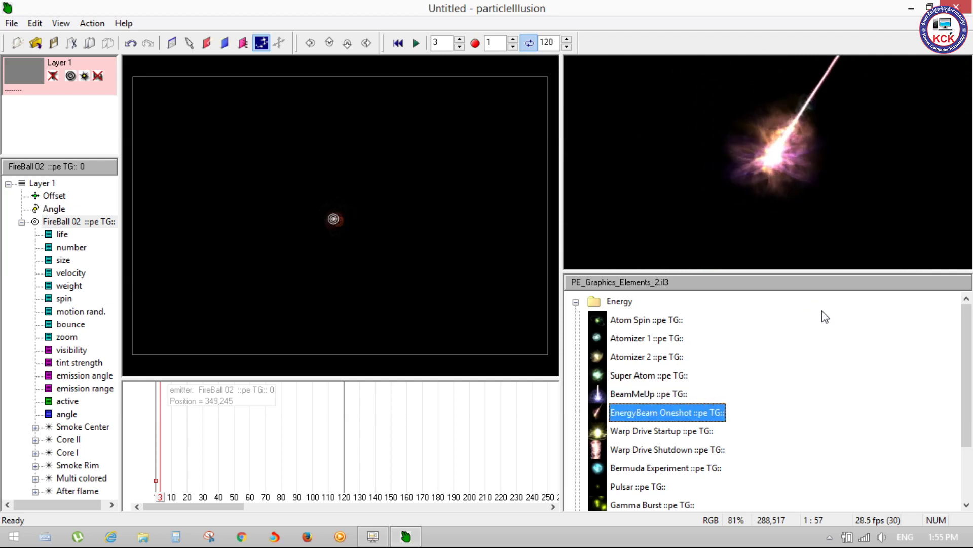
pyautogui.click(665, 426)
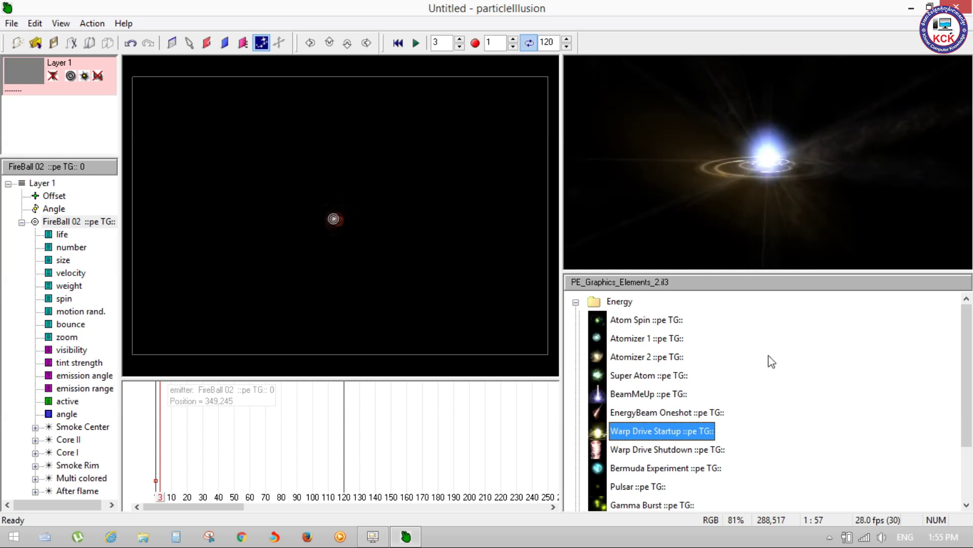
pyautogui.click(654, 450)
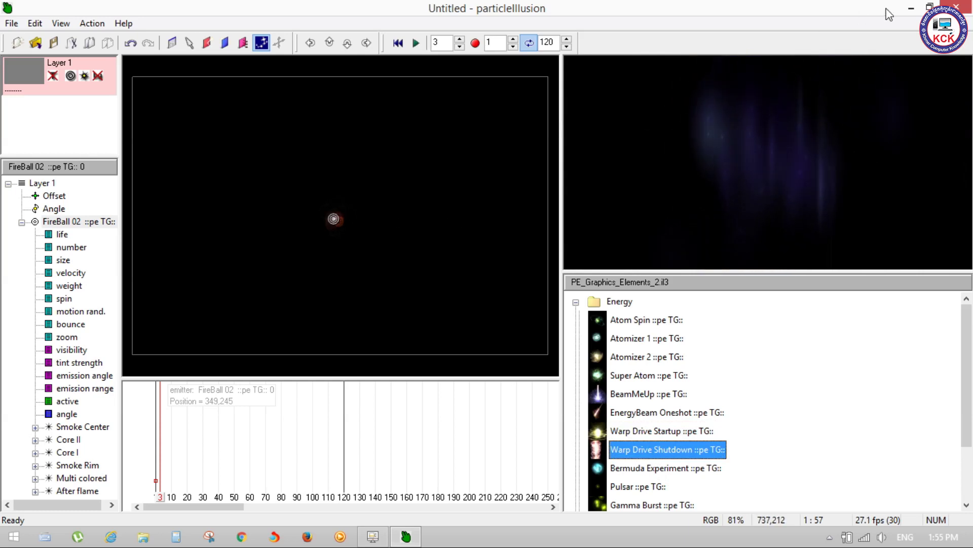
pyautogui.click(911, 9)
# Step: Bring particleIllusion back and quick-load the Default emitter library
pyautogui.click(372, 536)
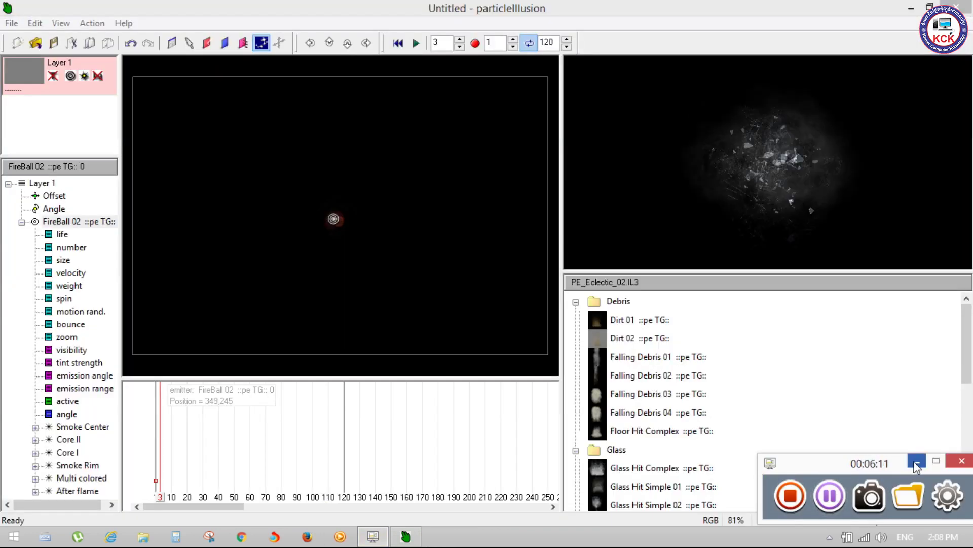
pyautogui.rightClick(872, 366)
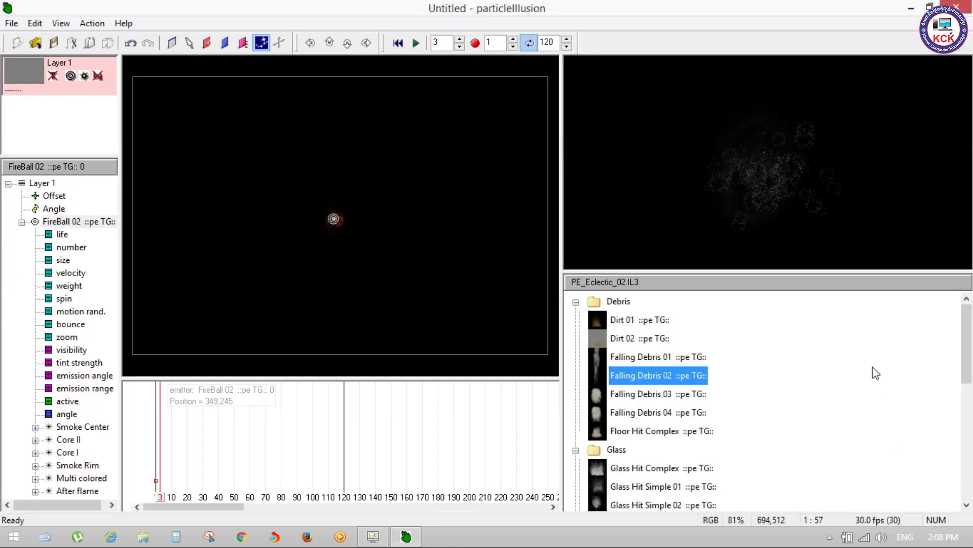
pyautogui.moveTo(874, 173)
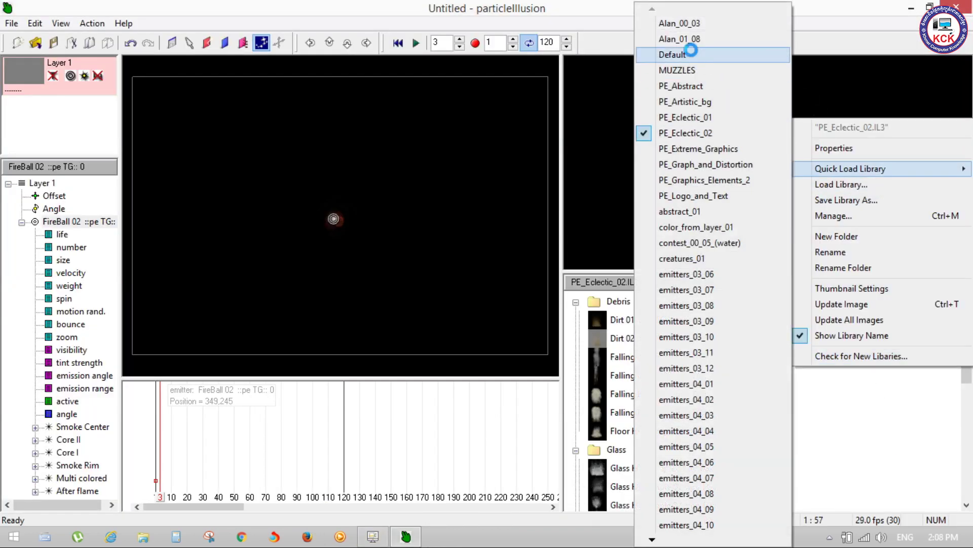
pyautogui.click(690, 51)
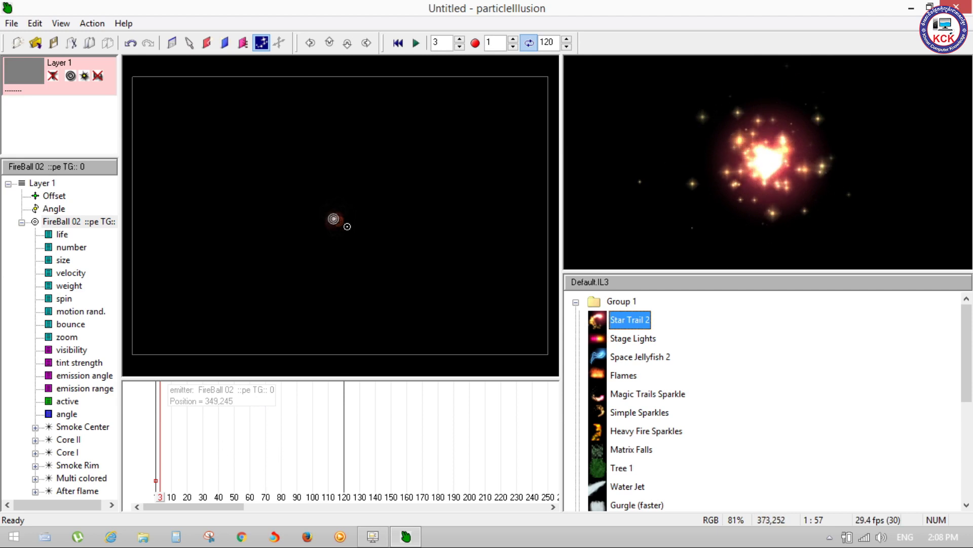
# Step: Delete the FireBall 02 emitter from Layer 1 and scrub the timeline
pyautogui.rightClick(59, 221)
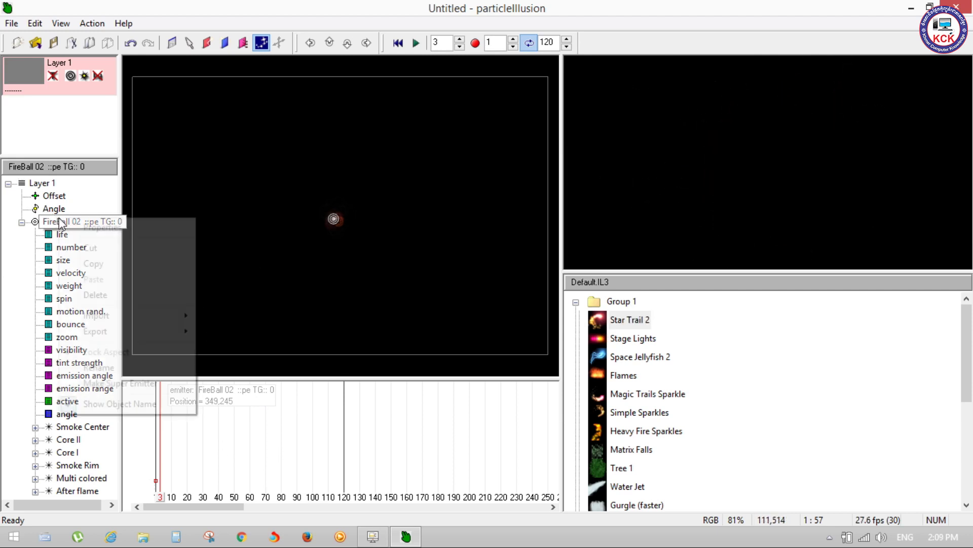
pyautogui.click(114, 296)
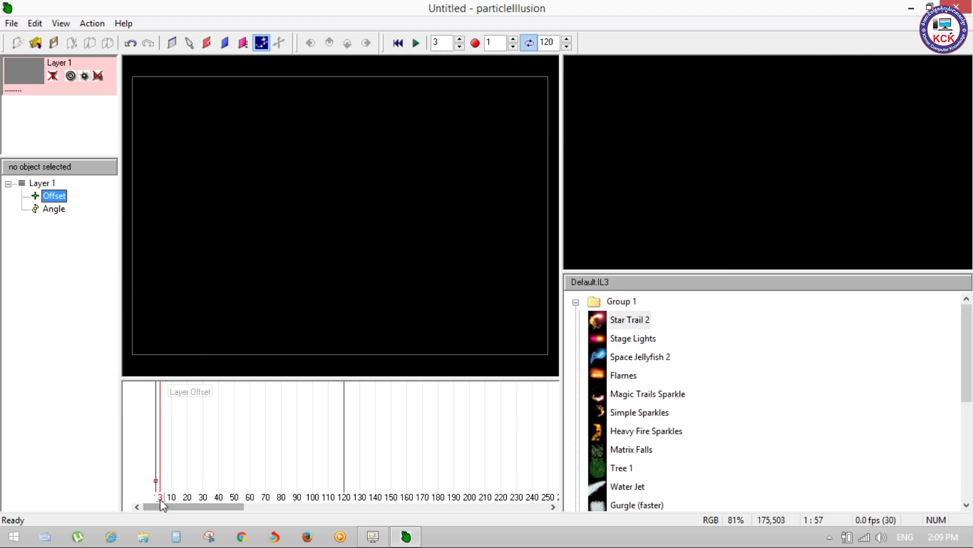
pyautogui.moveTo(160, 500); pyautogui.dragTo(309, 505)
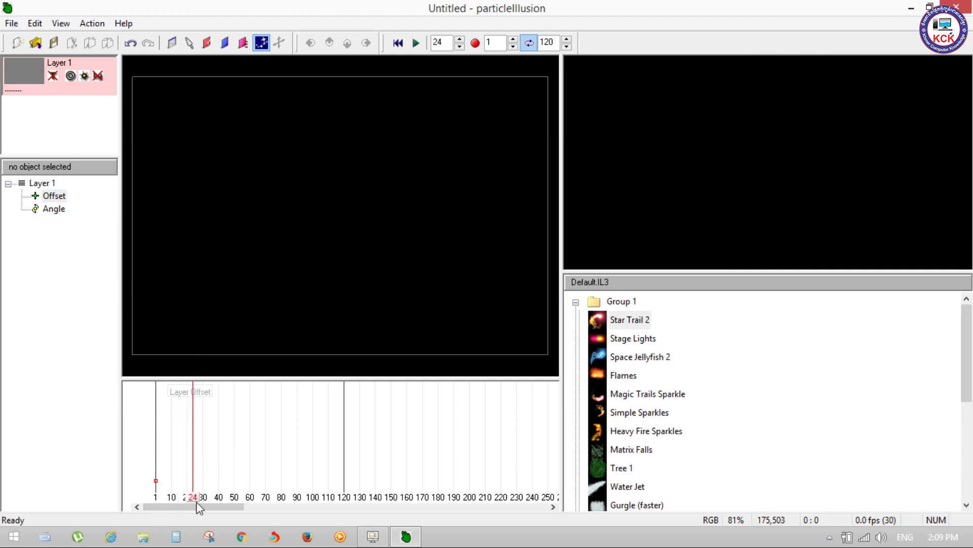
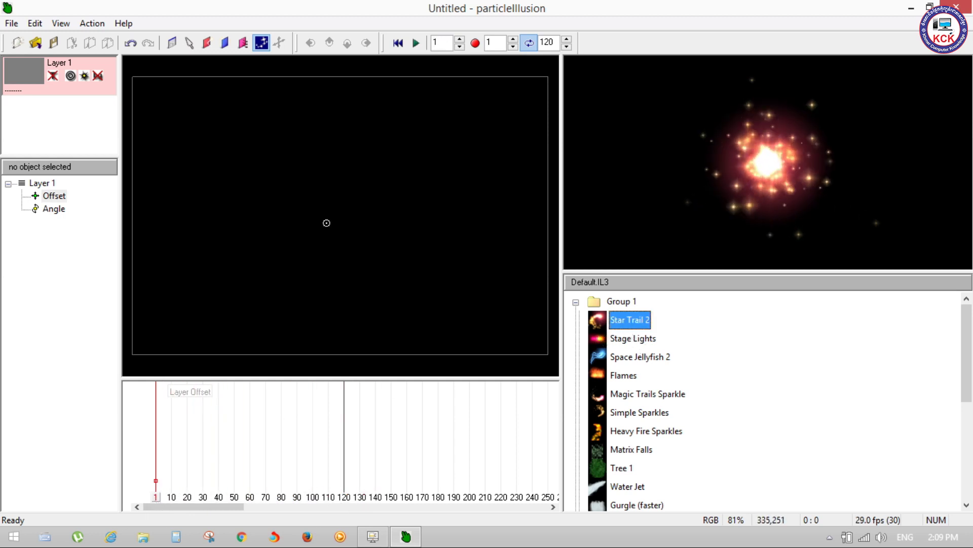
# Step: Place the Star Trail 2 emitter at the stage centre and preview its animation
pyautogui.click(325, 222)
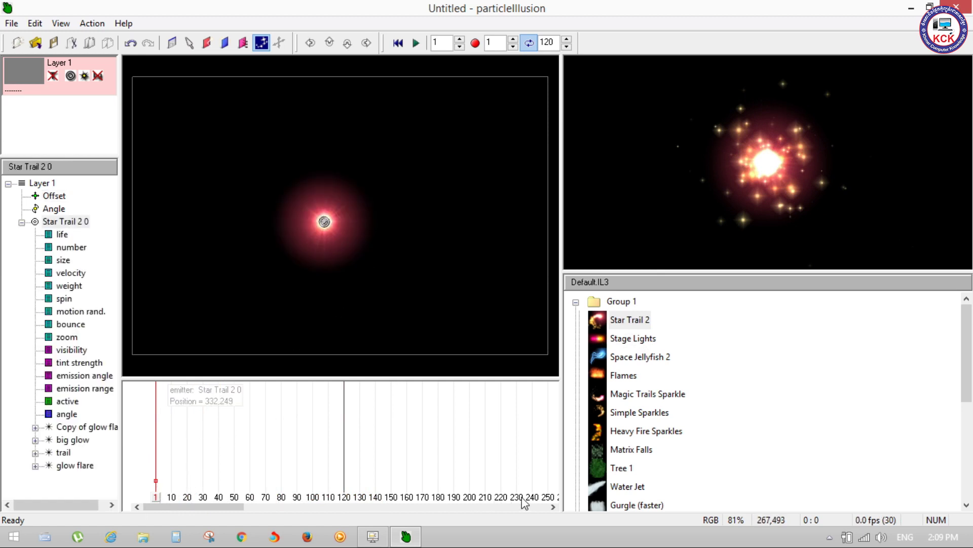
pyautogui.press('space')
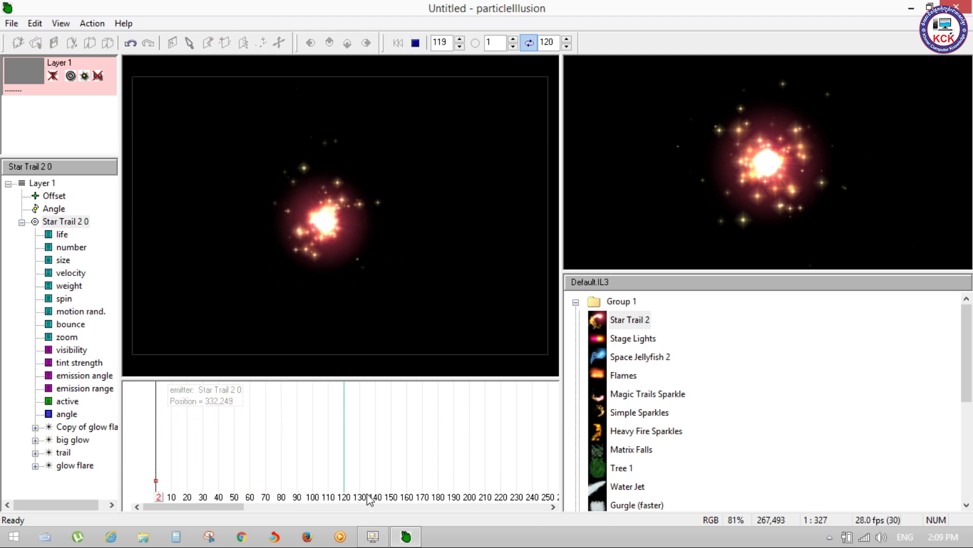
pyautogui.press('space')
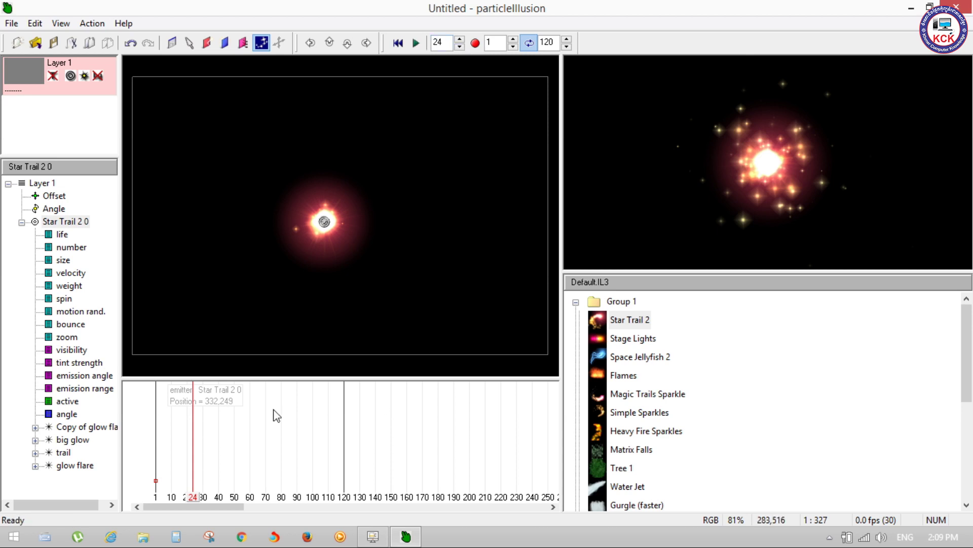
# Step: Scrub the timeline forward to about frame 35, then rewind to the first frame
pyautogui.moveTo(203, 493); pyautogui.dragTo(210, 493)
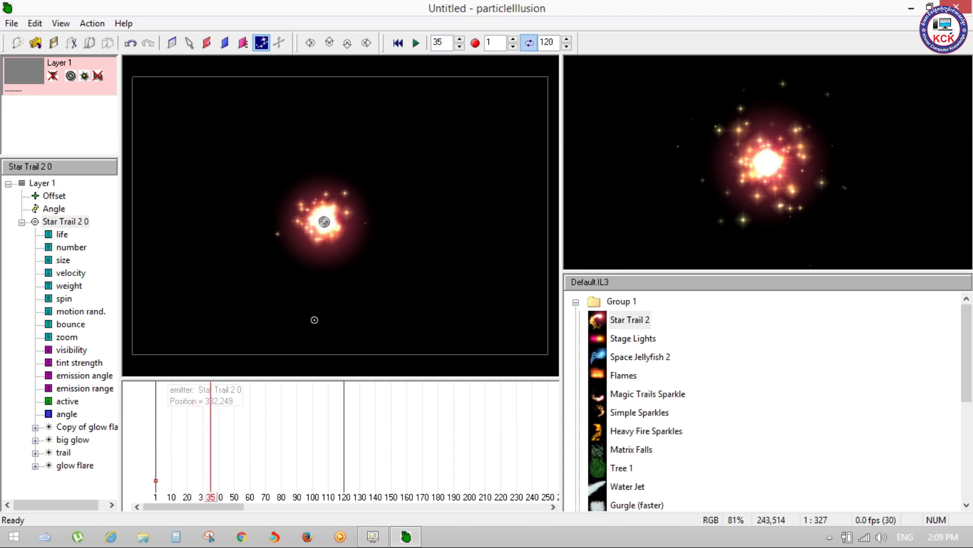
pyautogui.doubleClick(450, 46)
pyautogui.write('3')
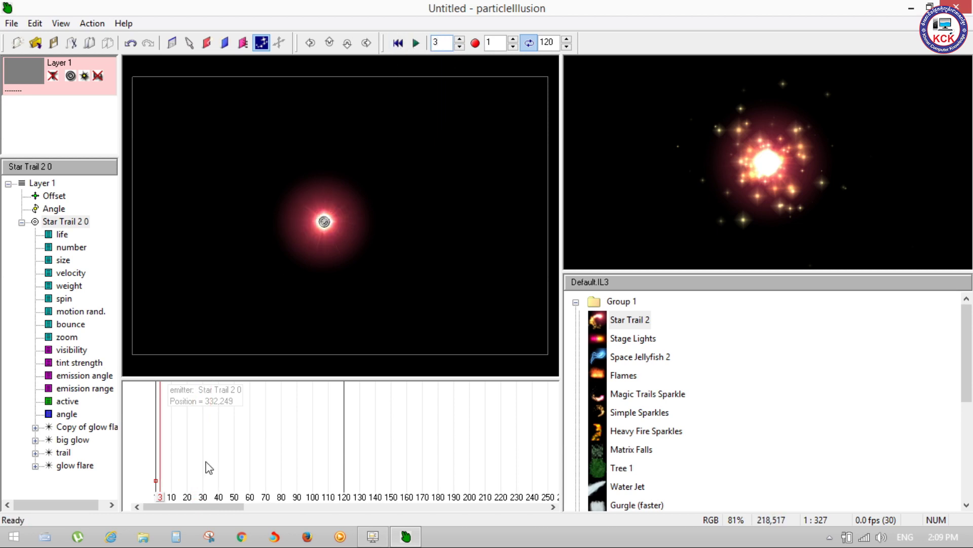
pyautogui.click(416, 43)
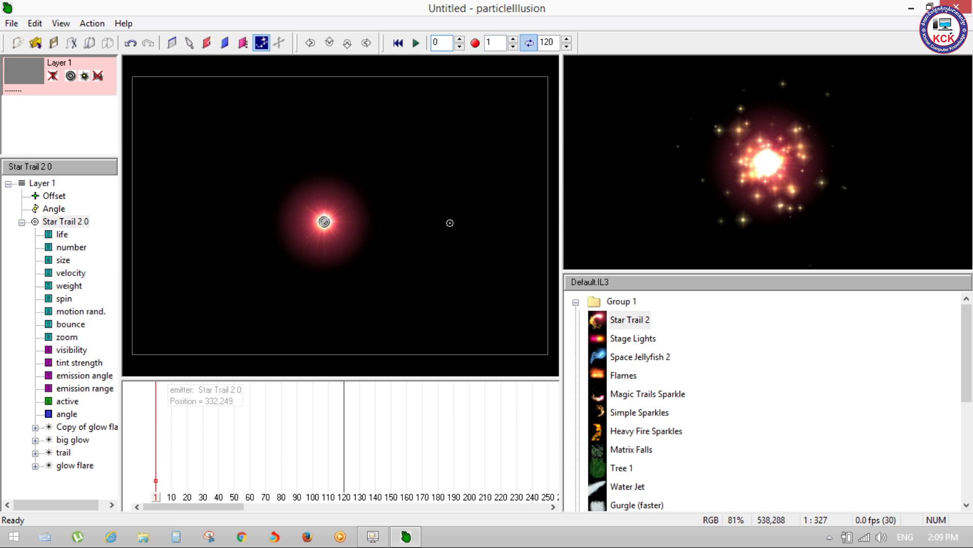
# Step: Change the animation's end frame from 120 to 150
pyautogui.doubleClick(484, 42)
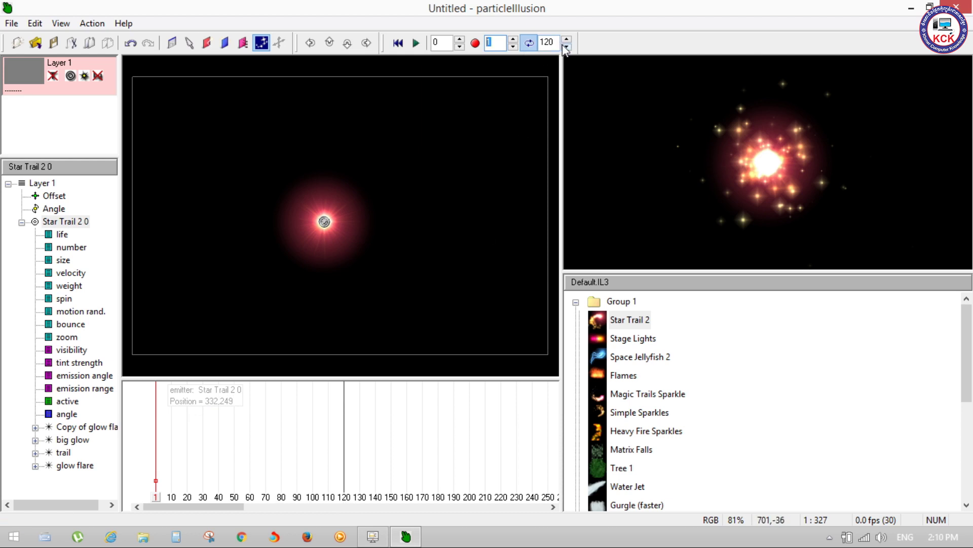
pyautogui.press('Tab')
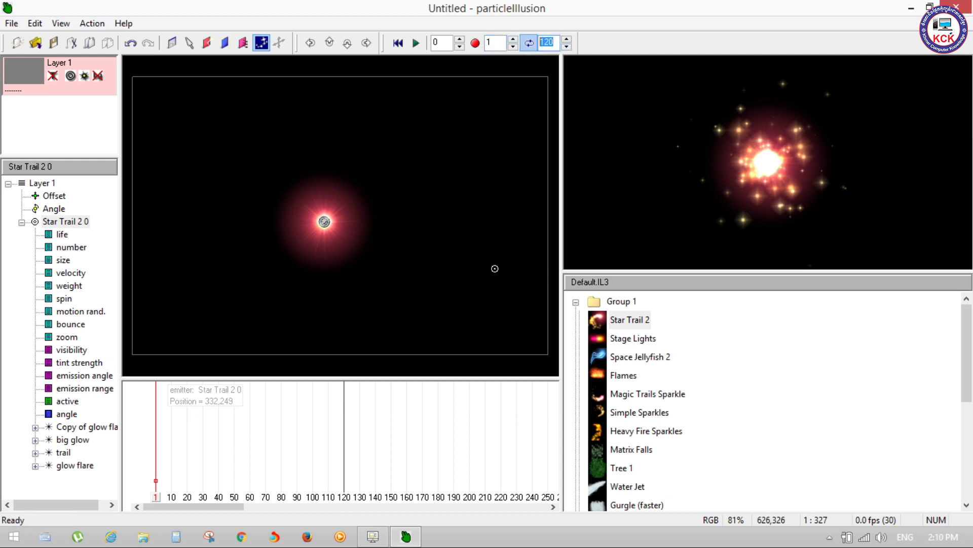
pyautogui.write('150')
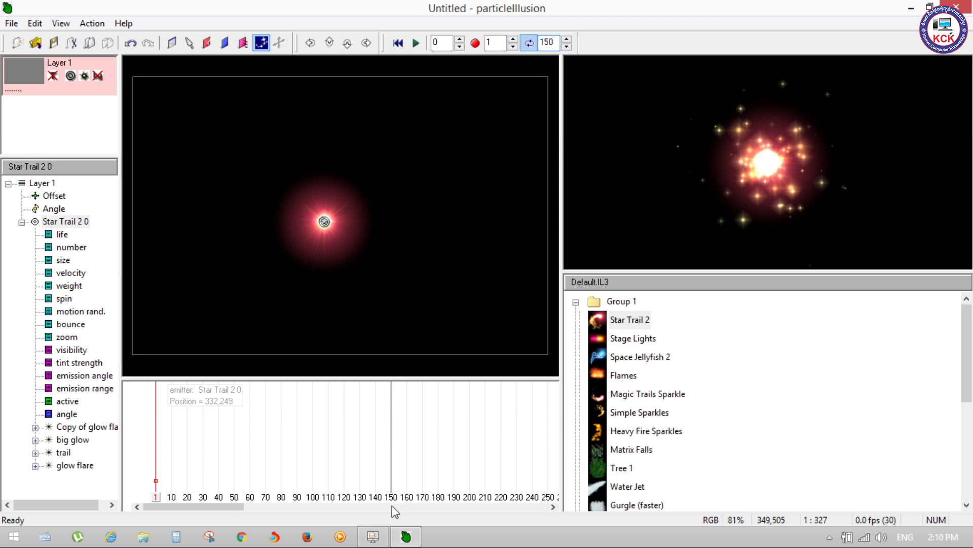
# Step: Preview the animation, turn off Loop Playback, and play it again
pyautogui.press('space')
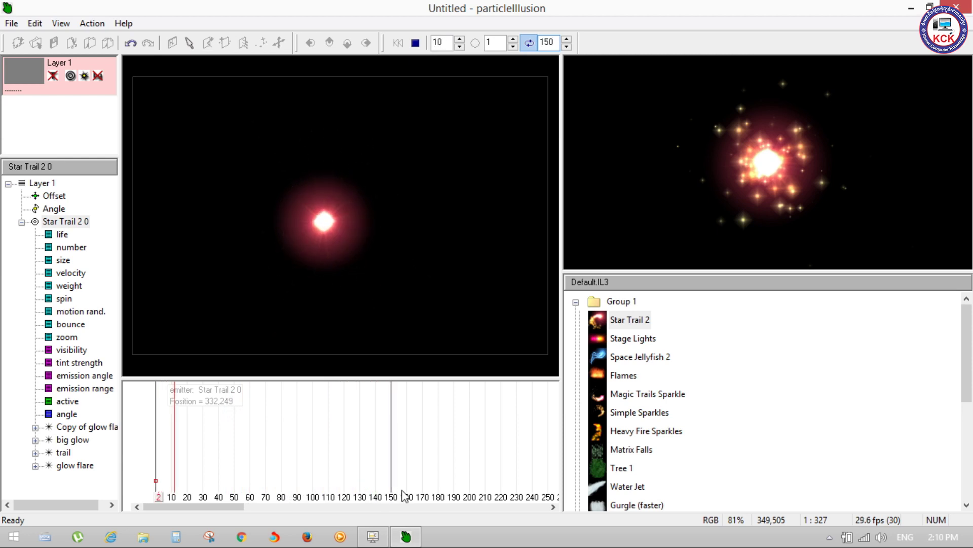
pyautogui.press('space')
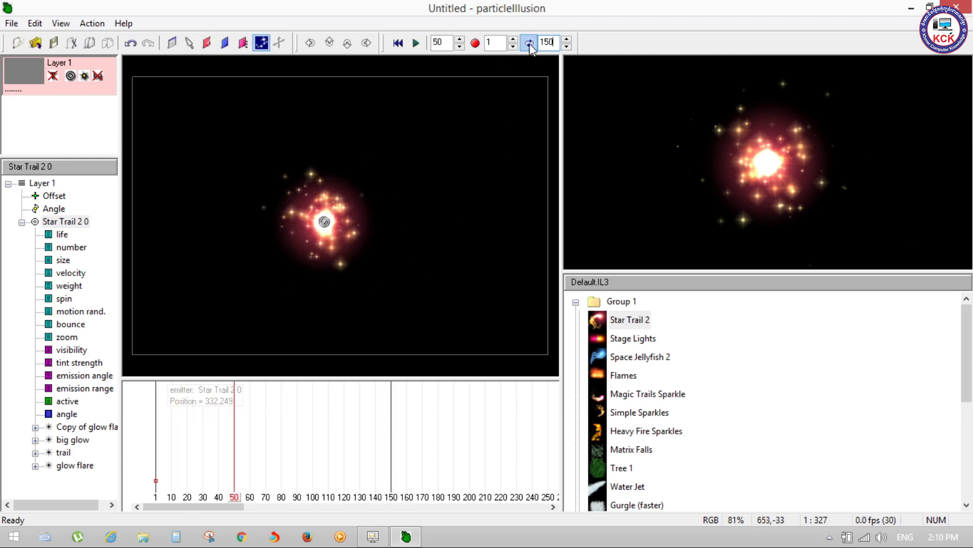
pyautogui.click(529, 43)
pyautogui.press('space')
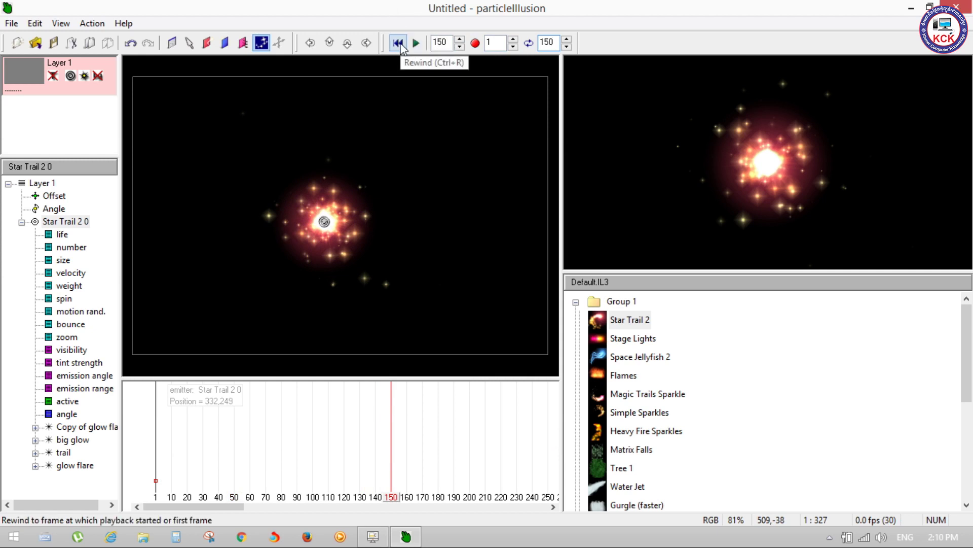
# Step: Jump around the timeline and rewind the animation to the first frame
pyautogui.click(400, 44)
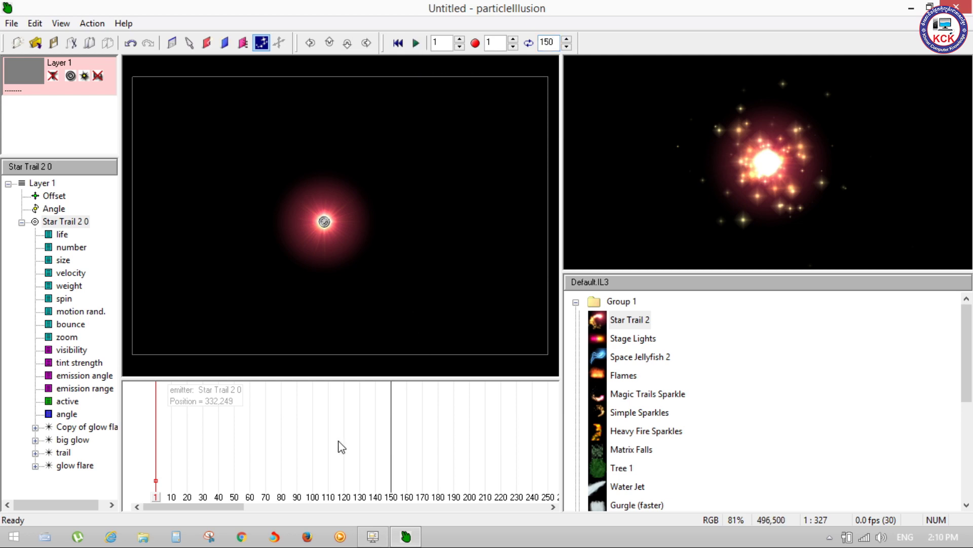
pyautogui.click(333, 498)
pyautogui.click(399, 43)
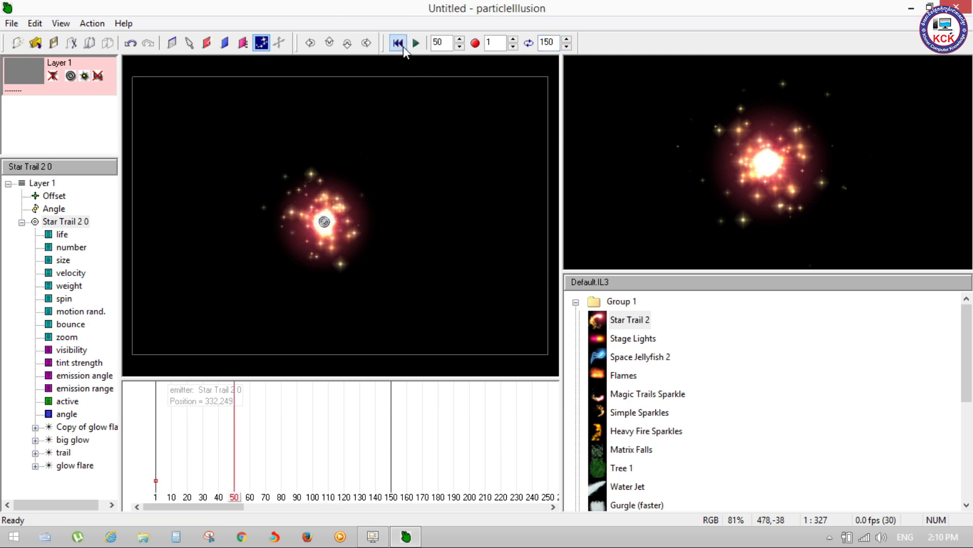
pyautogui.click(404, 46)
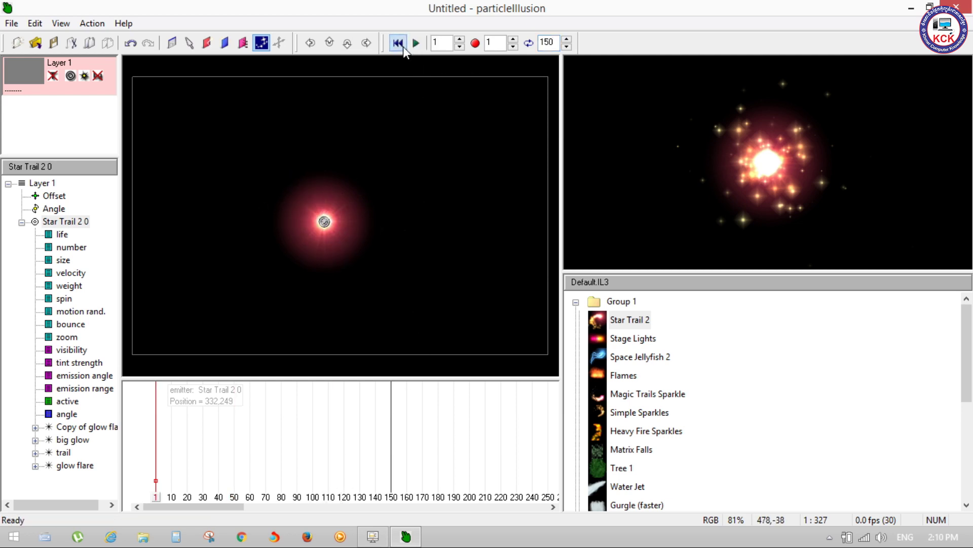
# Step: Play the Star Trail 2 animation through to frame 150, then scrub back to frame 109
pyautogui.click(423, 45)
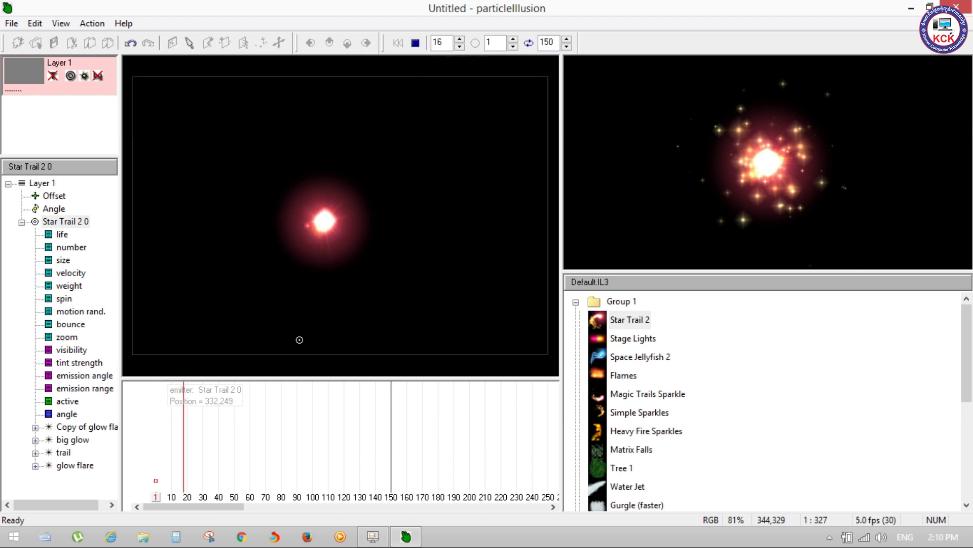
pyautogui.click(417, 44)
pyautogui.click(417, 44)
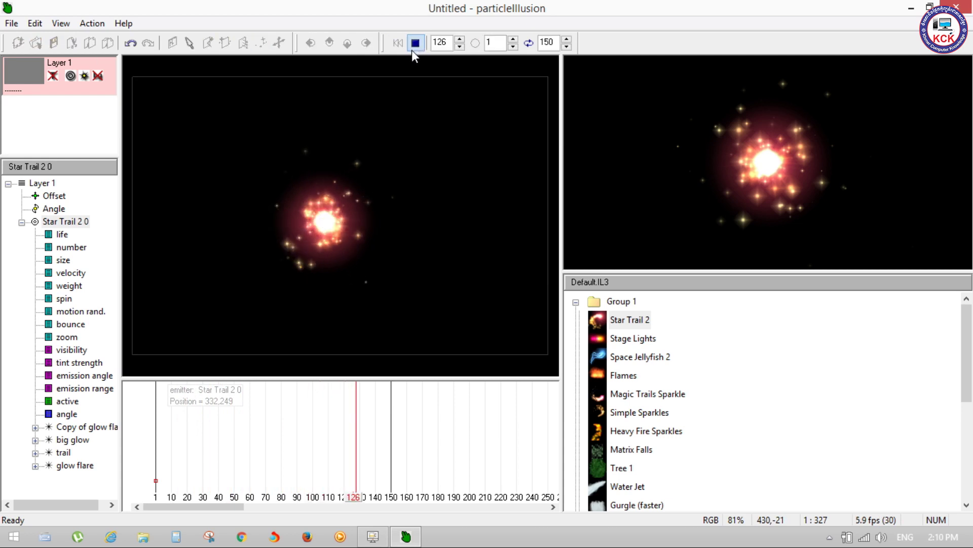
pyautogui.click(413, 50)
pyautogui.click(412, 49)
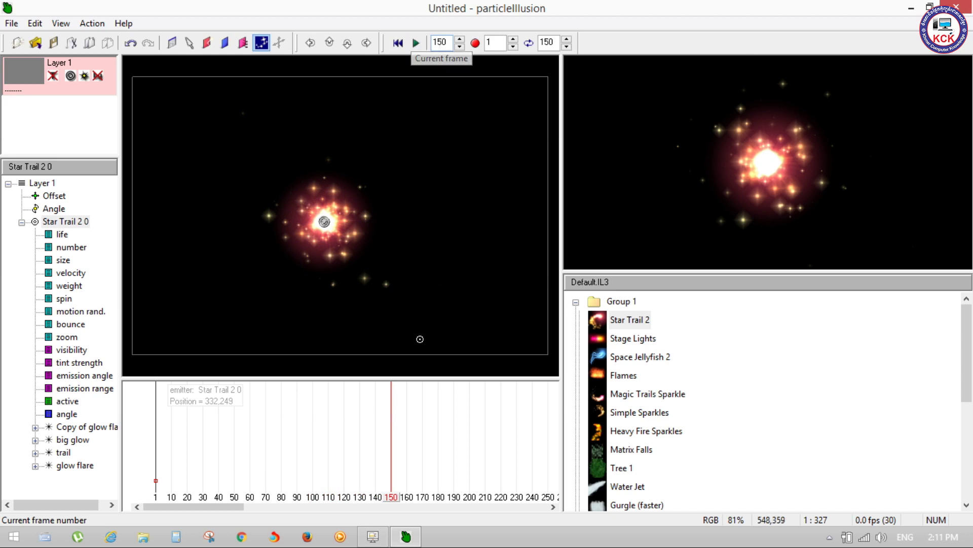
pyautogui.moveTo(394, 502); pyautogui.dragTo(328, 503)
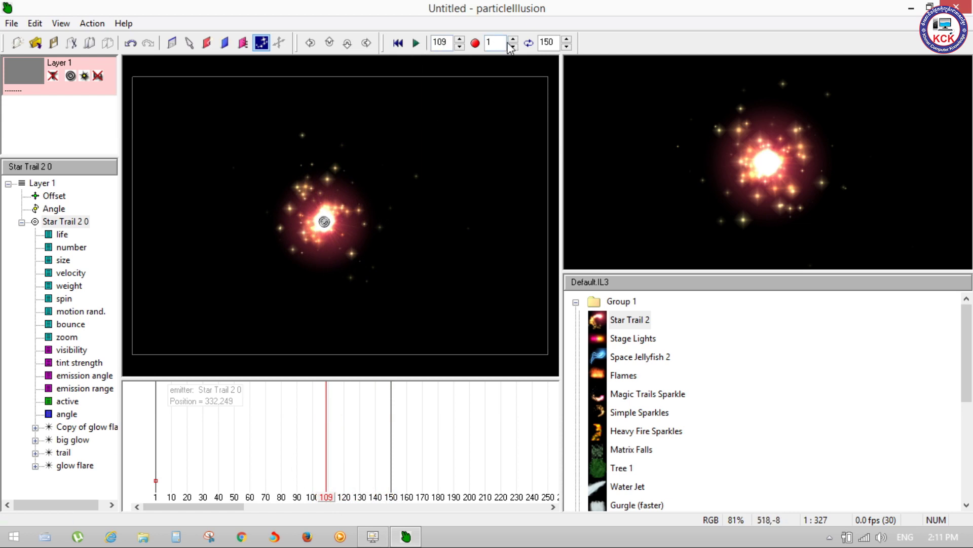
# Step: Set the playback start frame to 100 and preview the animation from there
pyautogui.doubleClick(490, 42)
pyautogui.write('100')
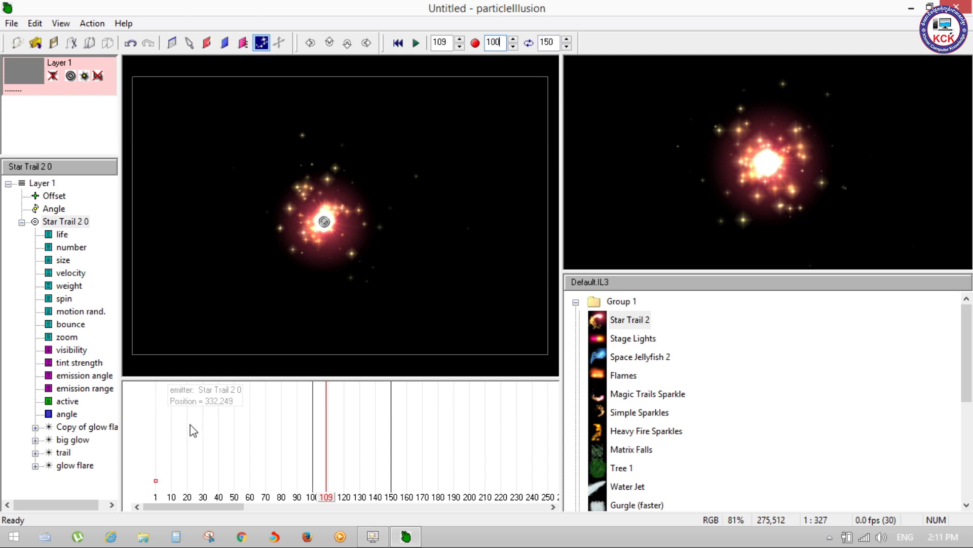
pyautogui.click(416, 43)
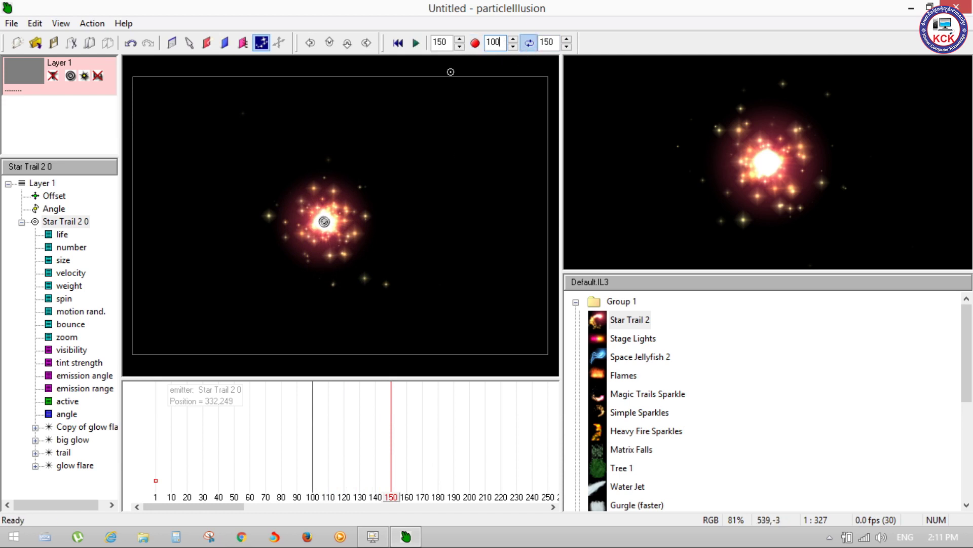
pyautogui.click(415, 42)
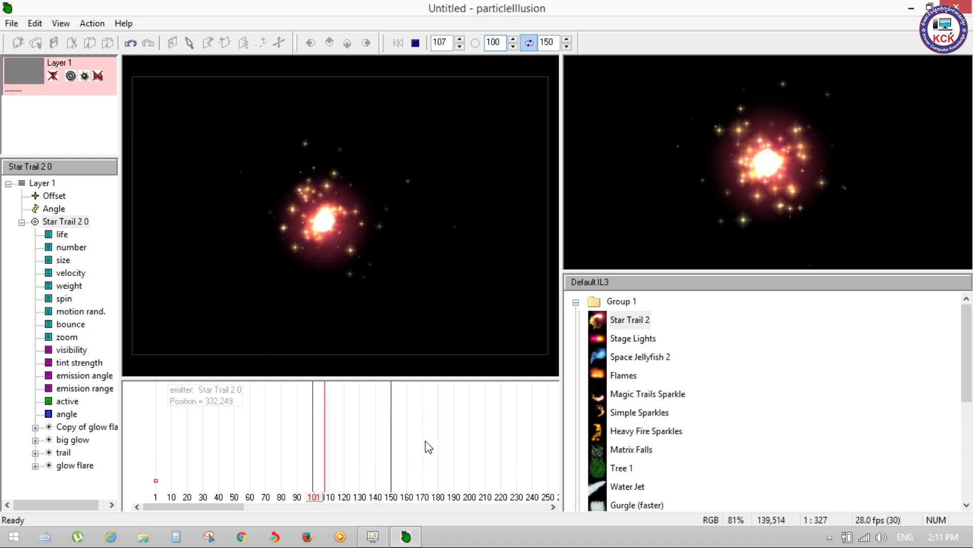
pyautogui.press('space')
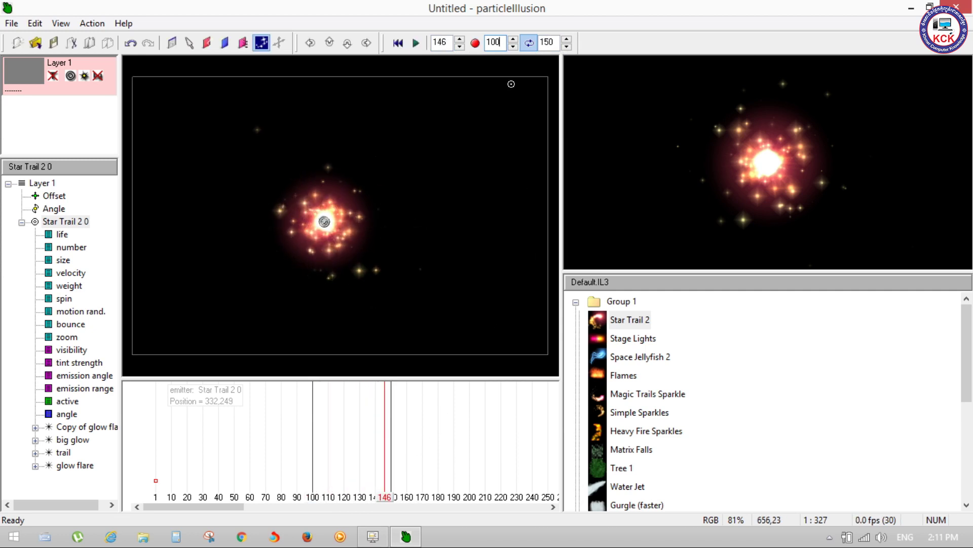
# Step: Reset the start frame to 1, preview again, and drag the playhead back to frame 1
pyautogui.press('BackSpace')
pyautogui.press('BackSpace')
pyautogui.press('BackSpace')
pyautogui.write('0')
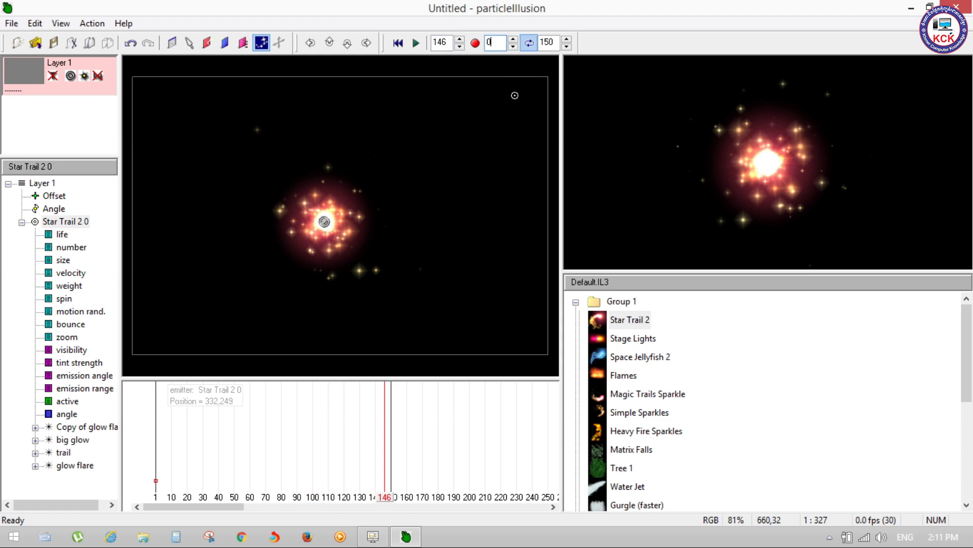
pyautogui.click(476, 46)
pyautogui.press('space')
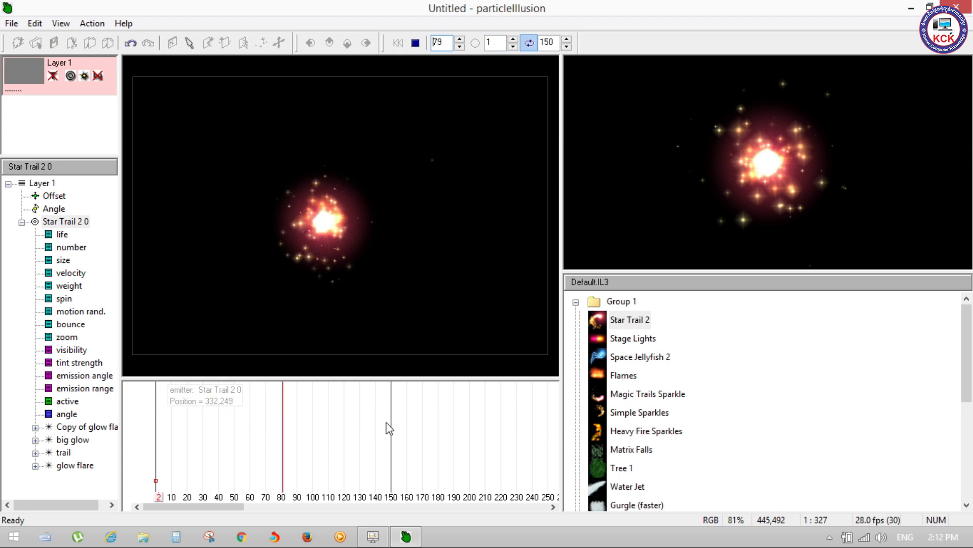
pyautogui.press('space')
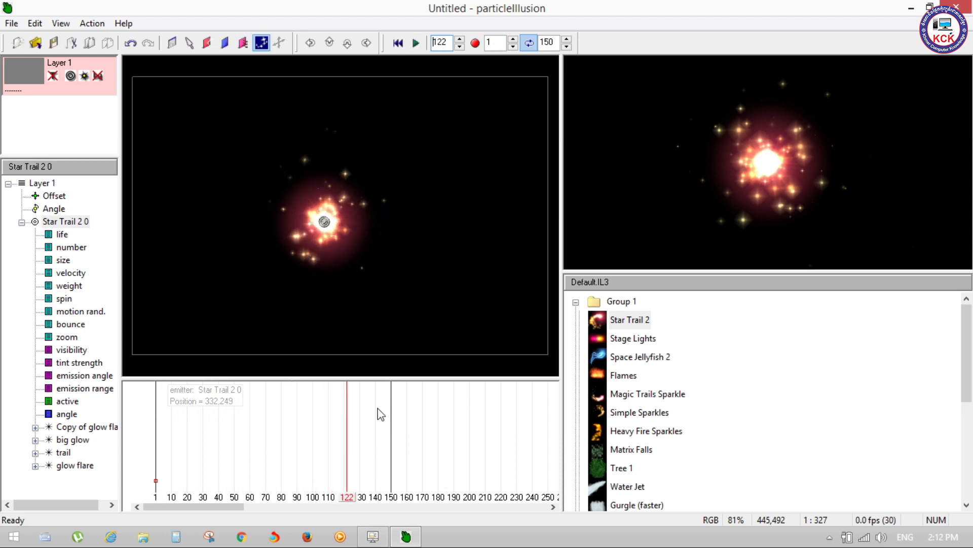
pyautogui.moveTo(342, 497); pyautogui.dragTo(153, 495)
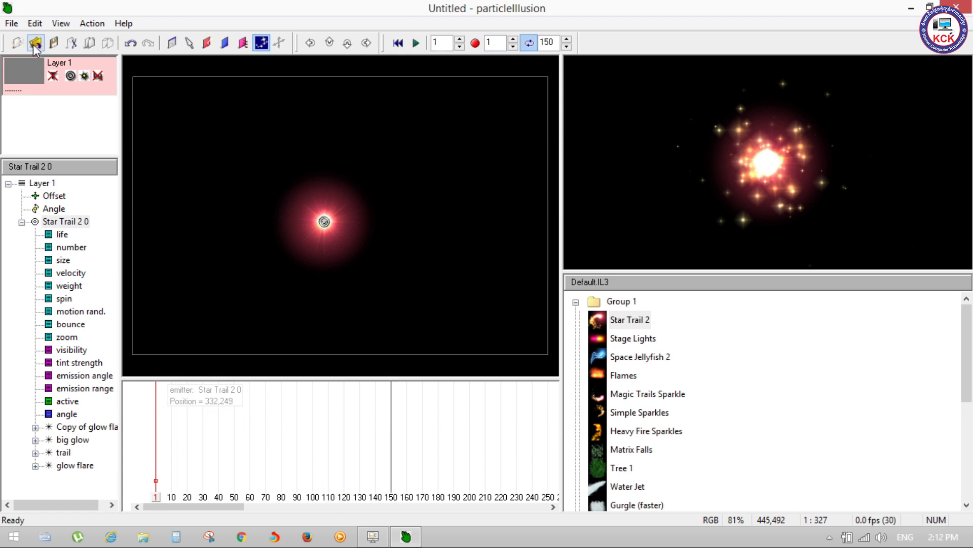
# Step: Create a new project via File > New, answering No to saving the Untitled scene
pyautogui.click(372, 538)
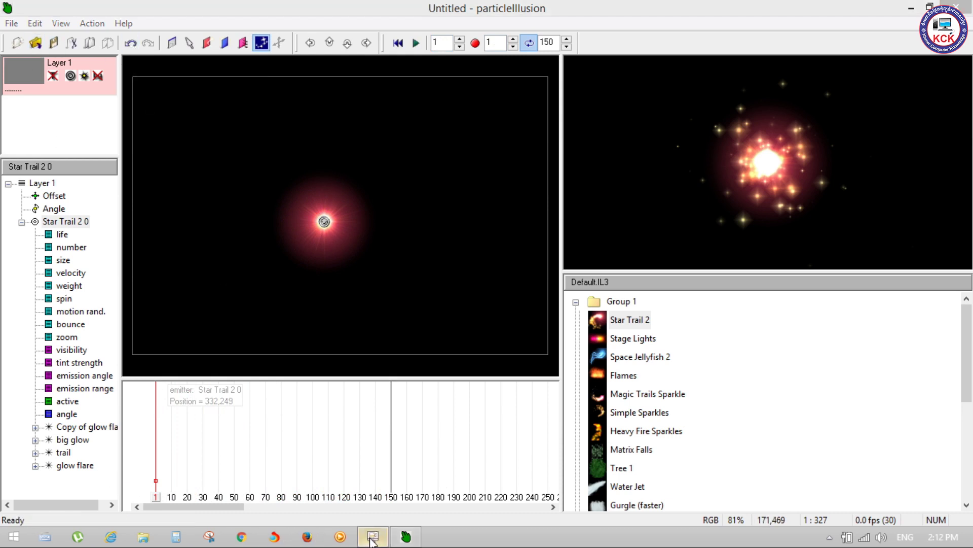
pyautogui.click(371, 539)
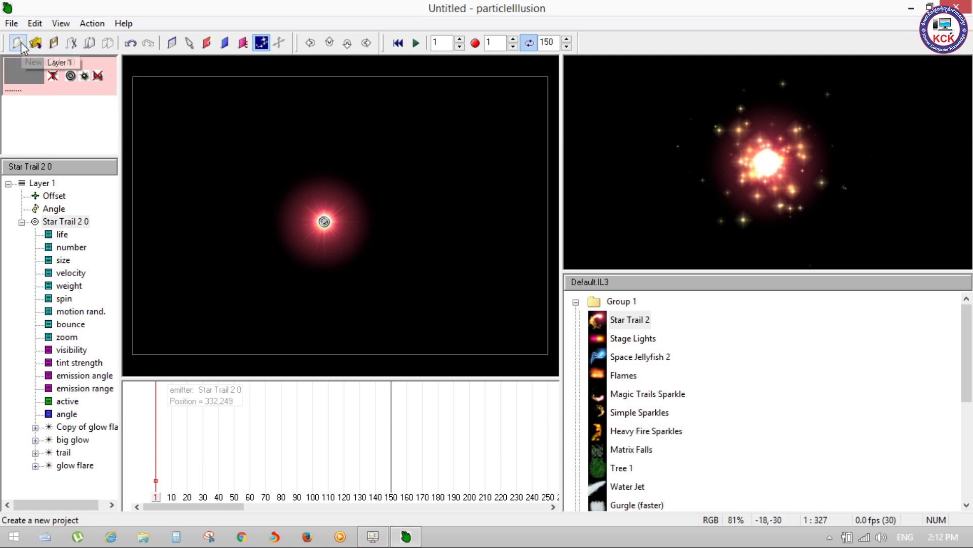
pyautogui.click(11, 22)
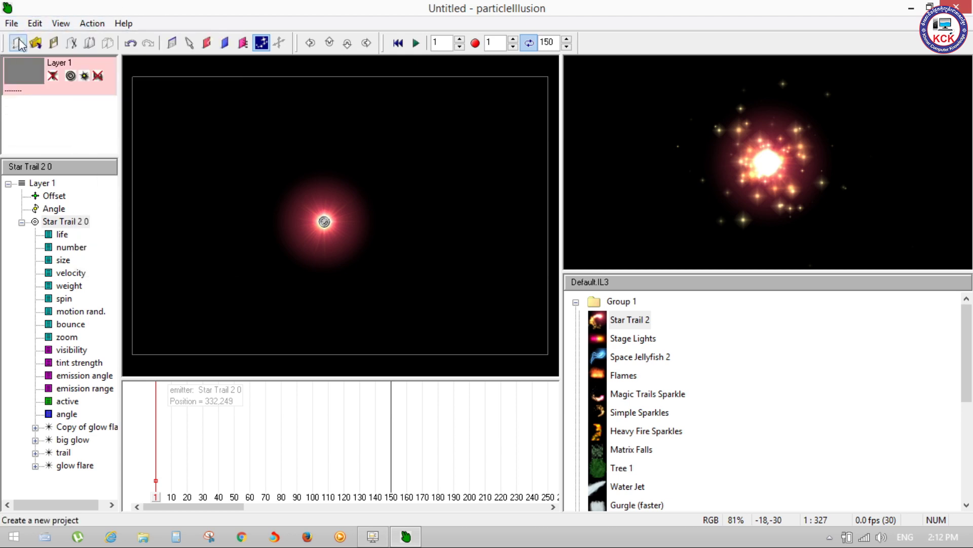
pyautogui.click(19, 43)
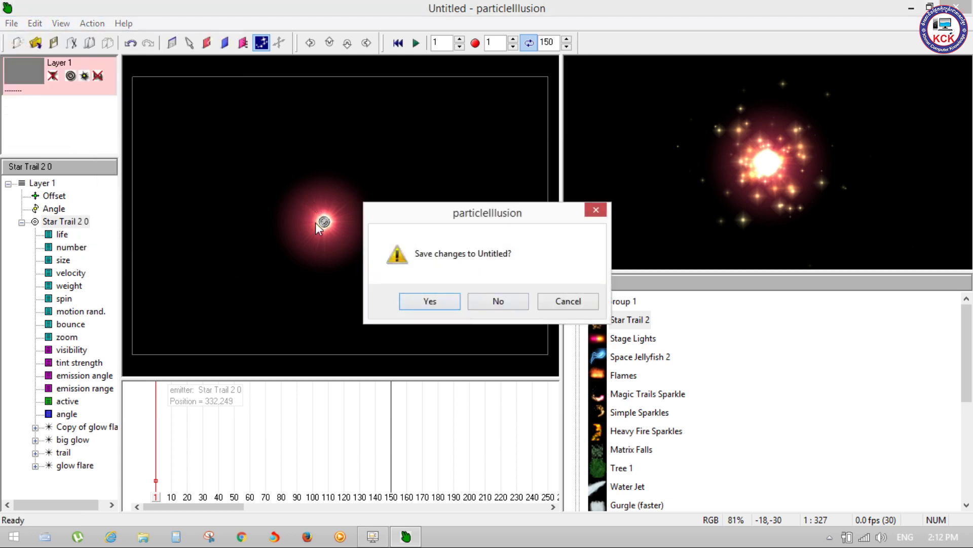
pyautogui.click(500, 301)
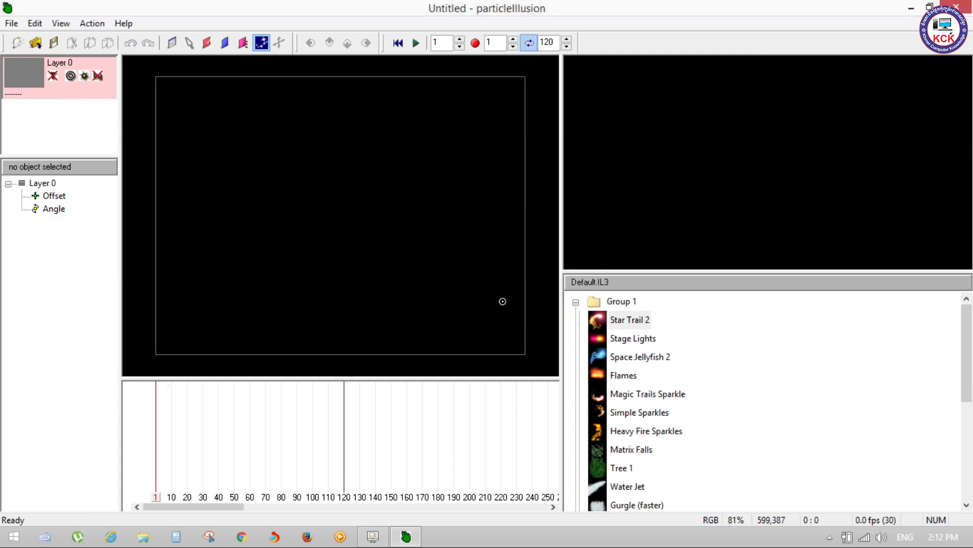
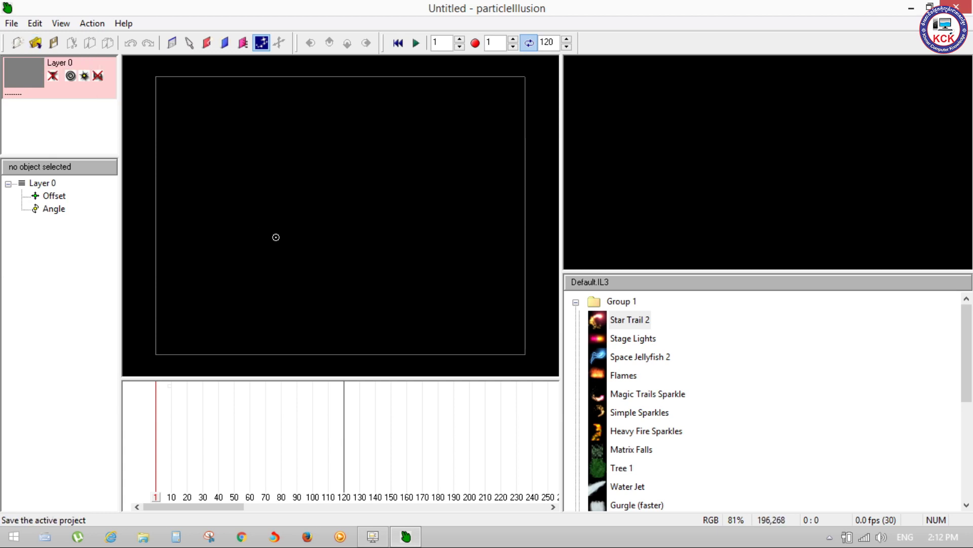
# Step: Drop a Star Trail 2 emitter at the canvas centre and save the project to the Desktop as MyProject.ip3
pyautogui.click(318, 216)
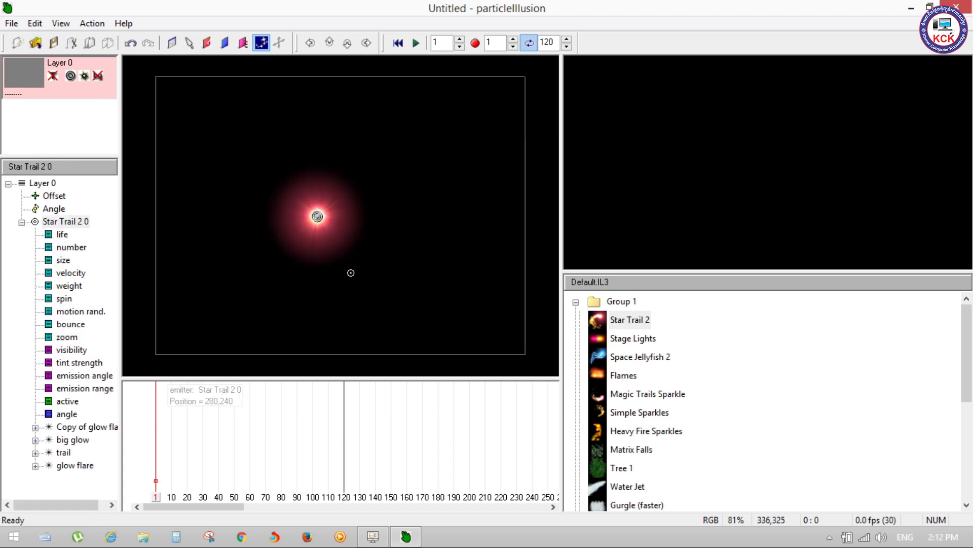
pyautogui.click(51, 42)
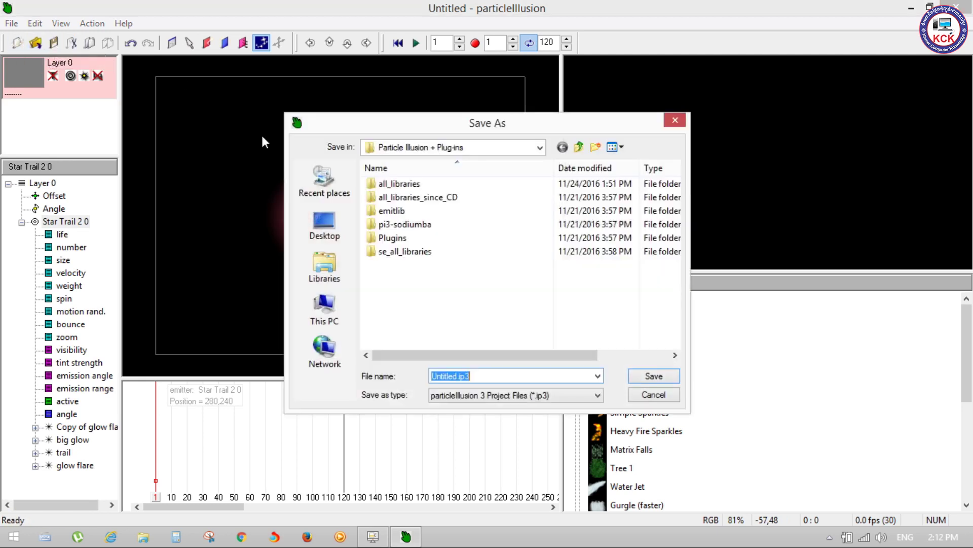
pyautogui.click(337, 223)
pyautogui.write('MyProject')
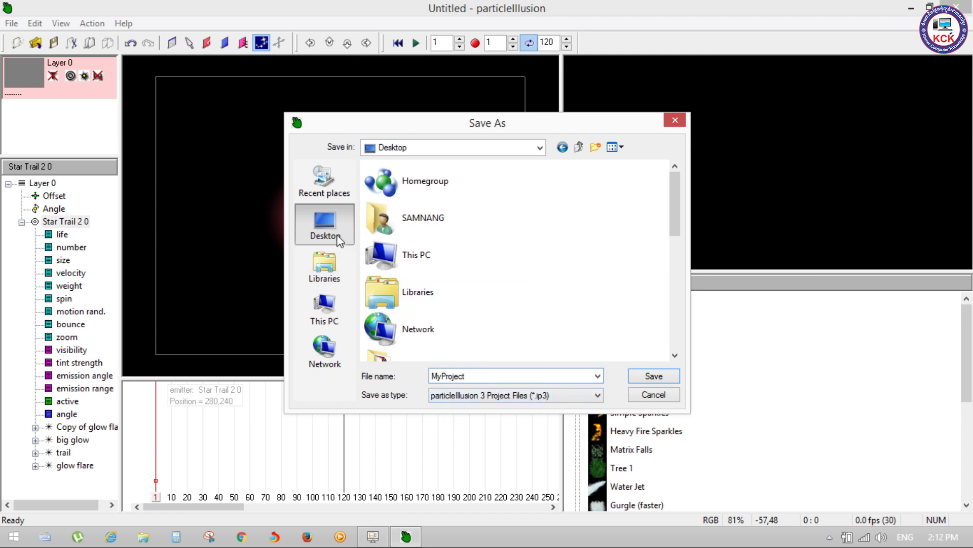
pyautogui.click(649, 379)
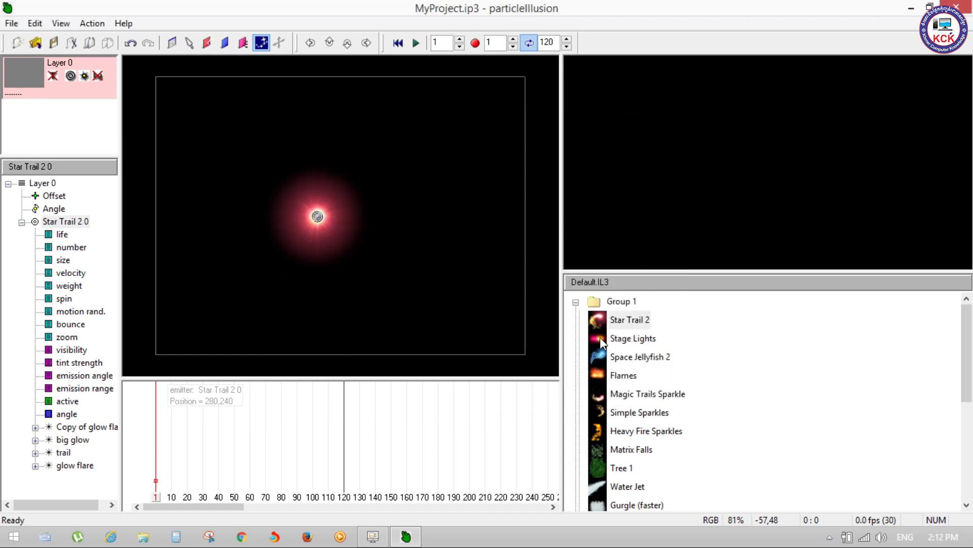
# Step: Minimize and restore particleIllusion, then start a new empty project
pyautogui.click(918, 7)
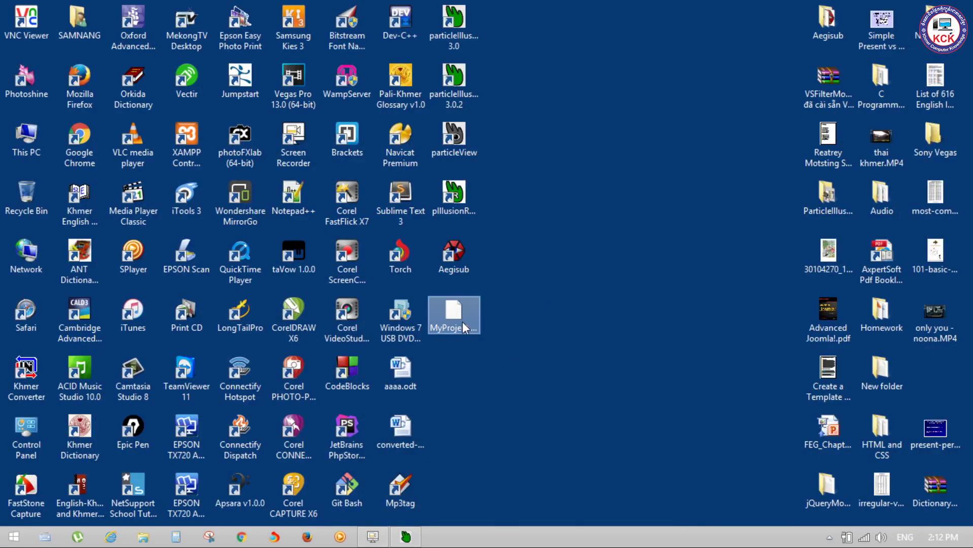
pyautogui.click(406, 536)
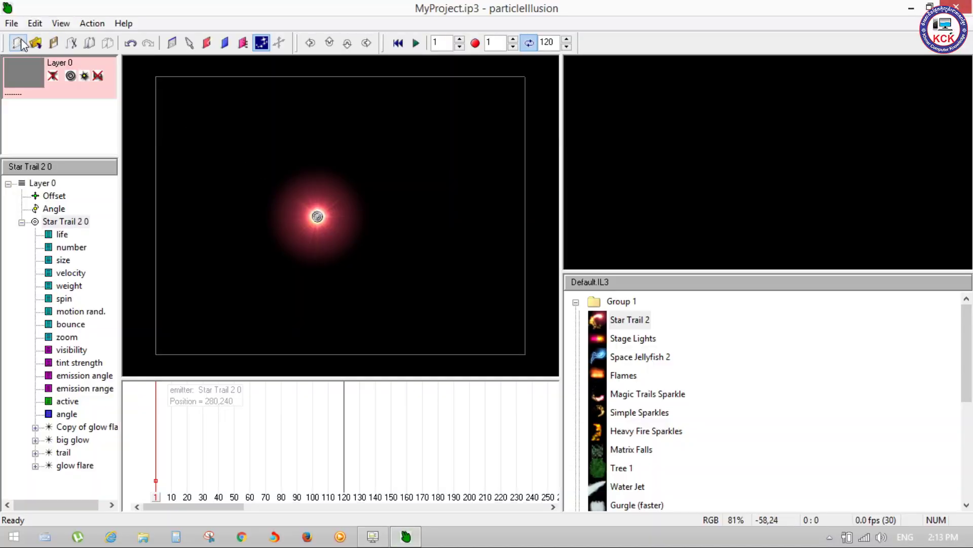
pyautogui.click(17, 43)
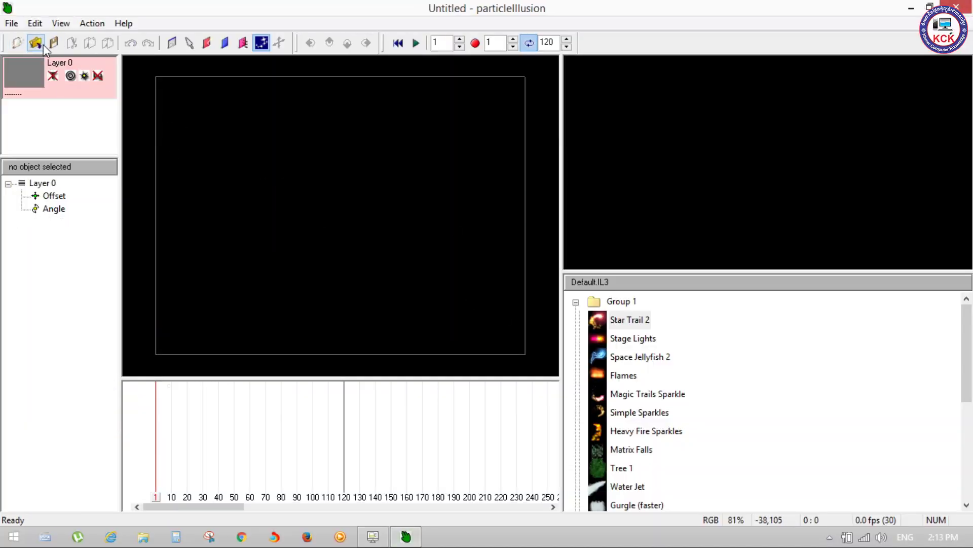
# Step: Reopen MyProject.ip3 from the Desktop
pyautogui.click(41, 42)
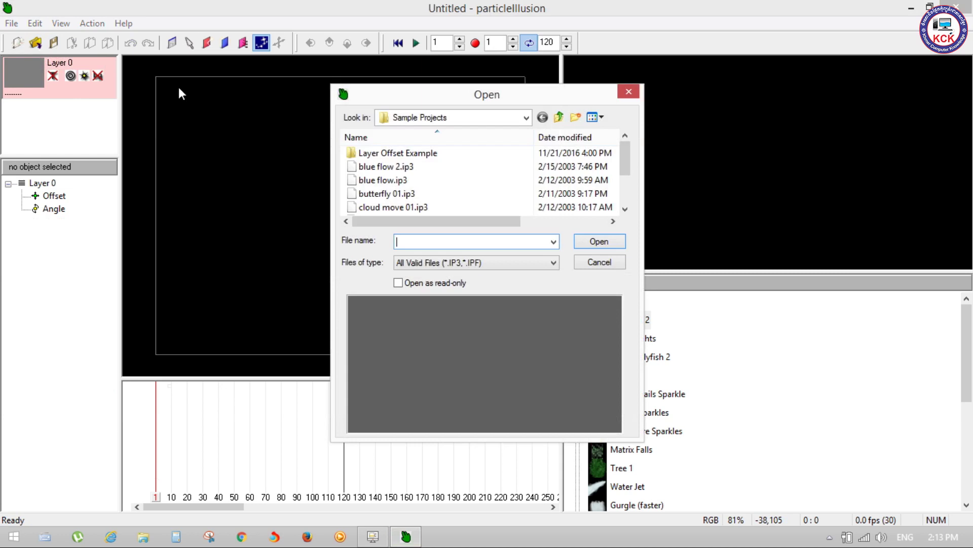
pyautogui.click(526, 118)
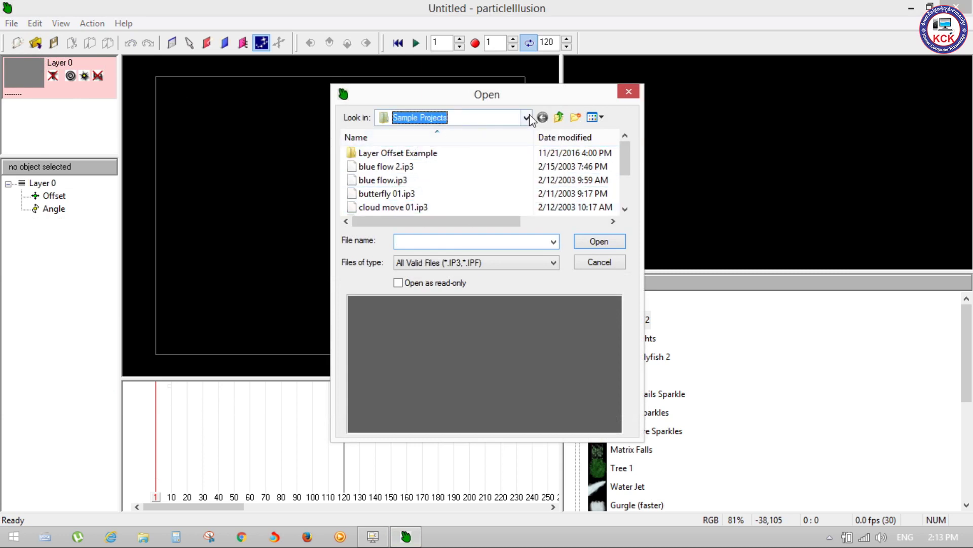
pyautogui.click(406, 144)
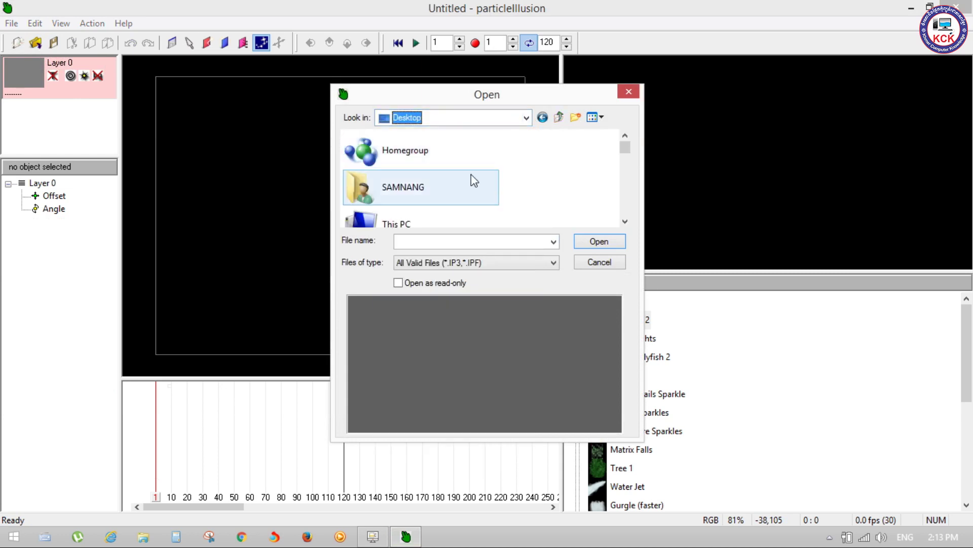
pyautogui.moveTo(625, 147); pyautogui.dragTo(627, 213)
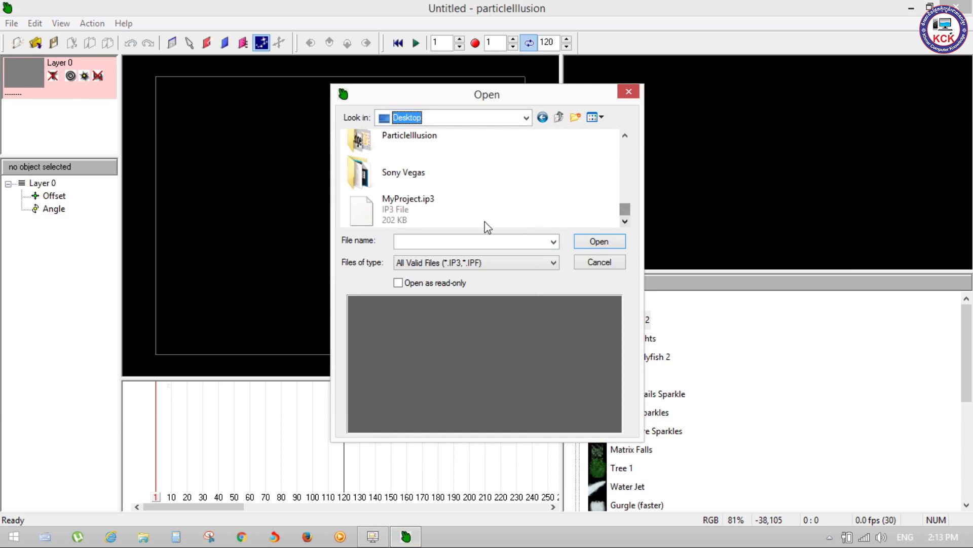
pyautogui.click(428, 220)
pyautogui.click(607, 244)
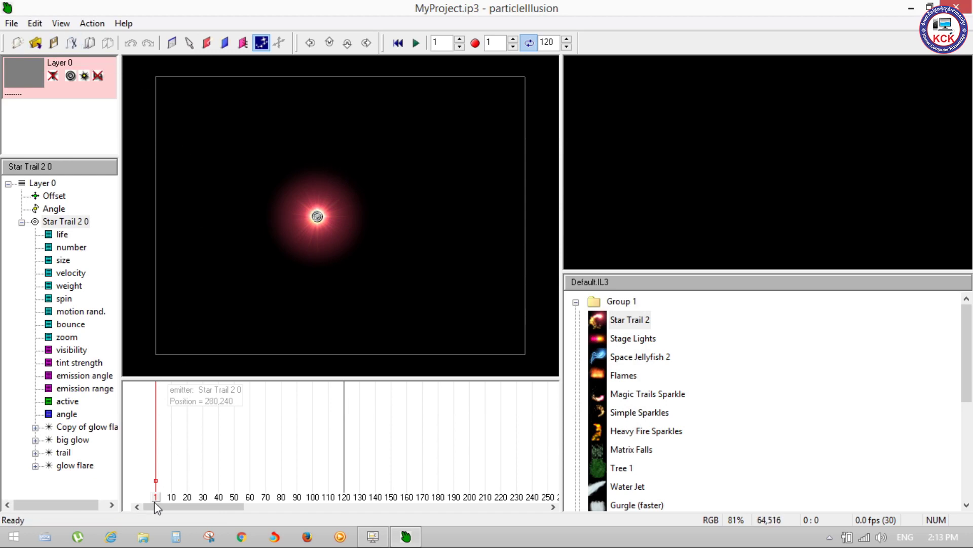
# Step: Preview the animation, then cut the Star Trail 2 0 emitter out of Layer 0
pyautogui.moveTo(156, 498); pyautogui.dragTo(152, 500)
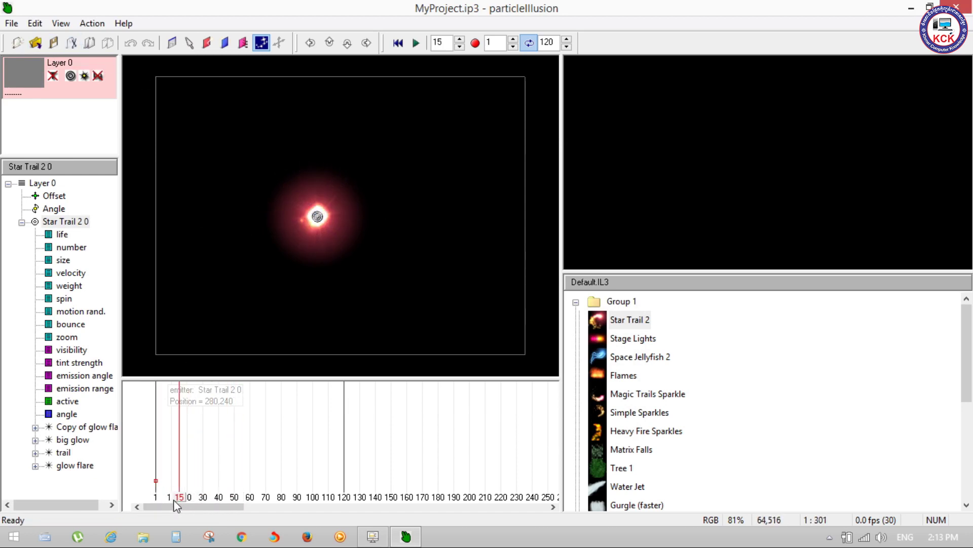
pyautogui.click(63, 222)
pyautogui.click(71, 43)
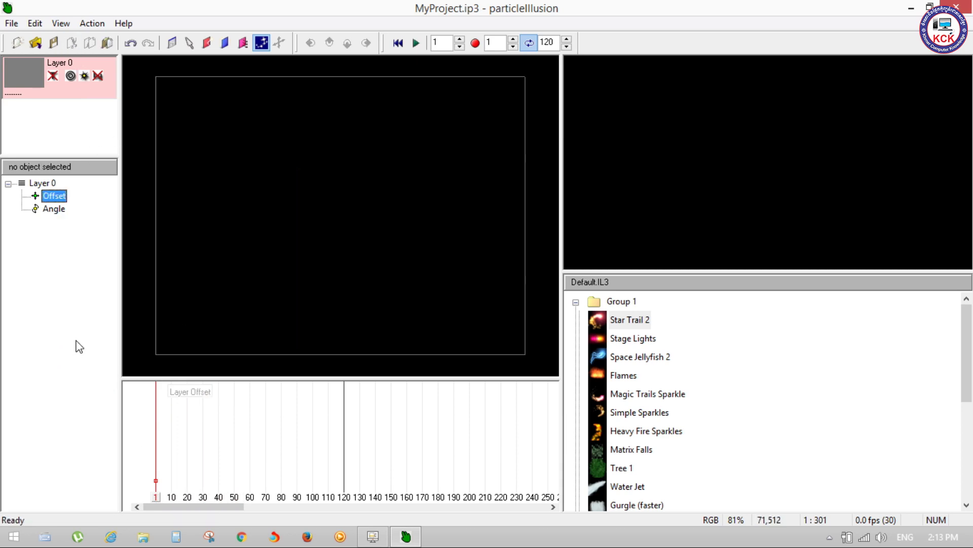
# Step: Add a new layer with the default name Layer 1
pyautogui.rightClick(53, 304)
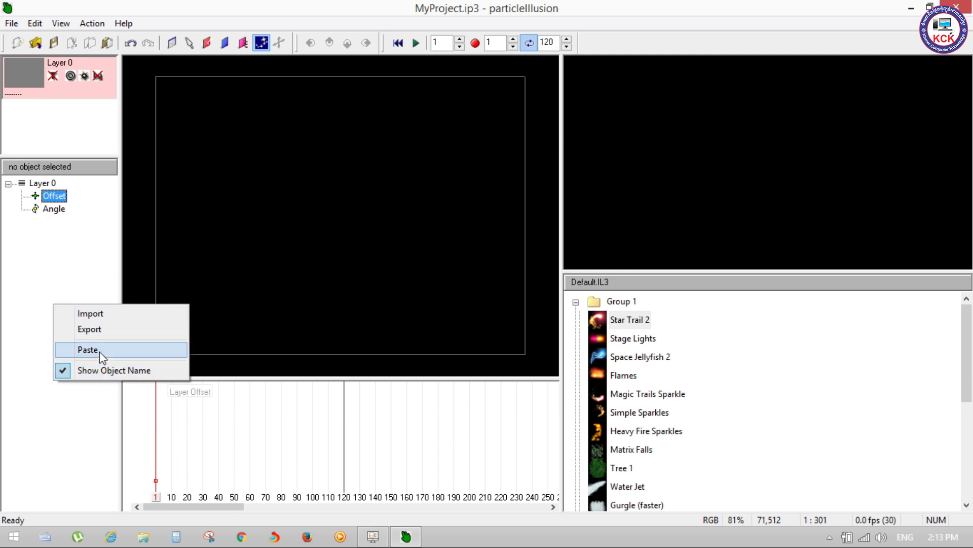
pyautogui.click(31, 111)
pyautogui.rightClick(31, 111)
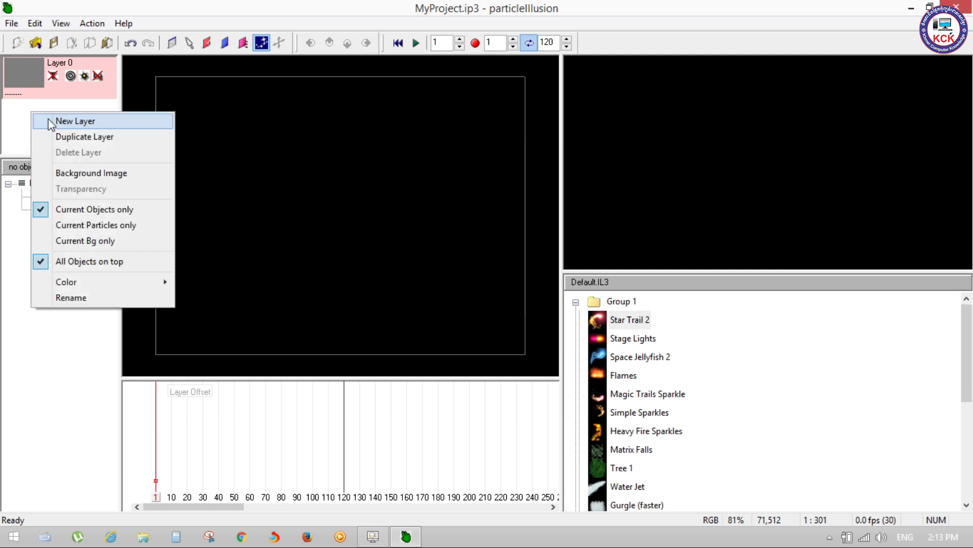
pyautogui.click(74, 123)
pyautogui.click(532, 264)
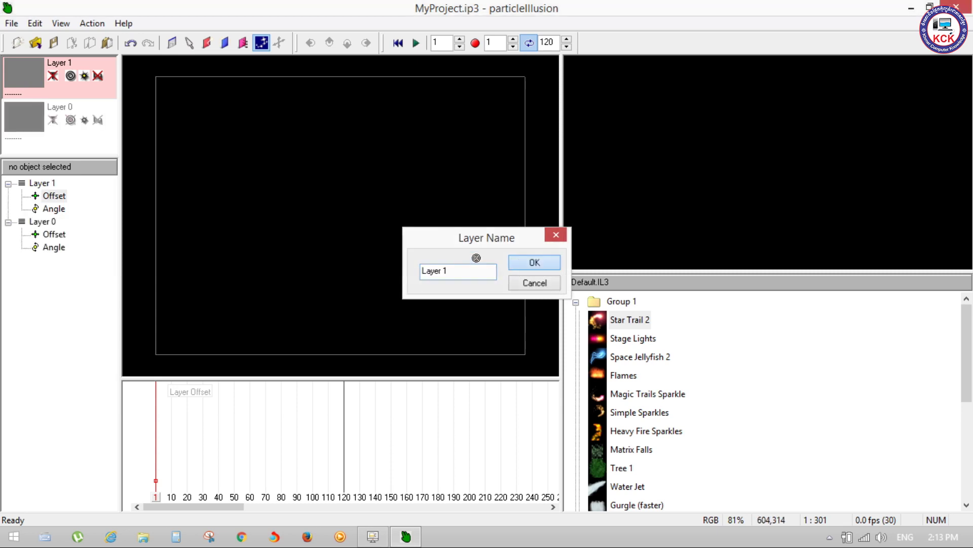
# Step: Select Layer 1's Offset as the paste target and bring up its paste options
pyautogui.click(43, 183)
pyautogui.click(51, 196)
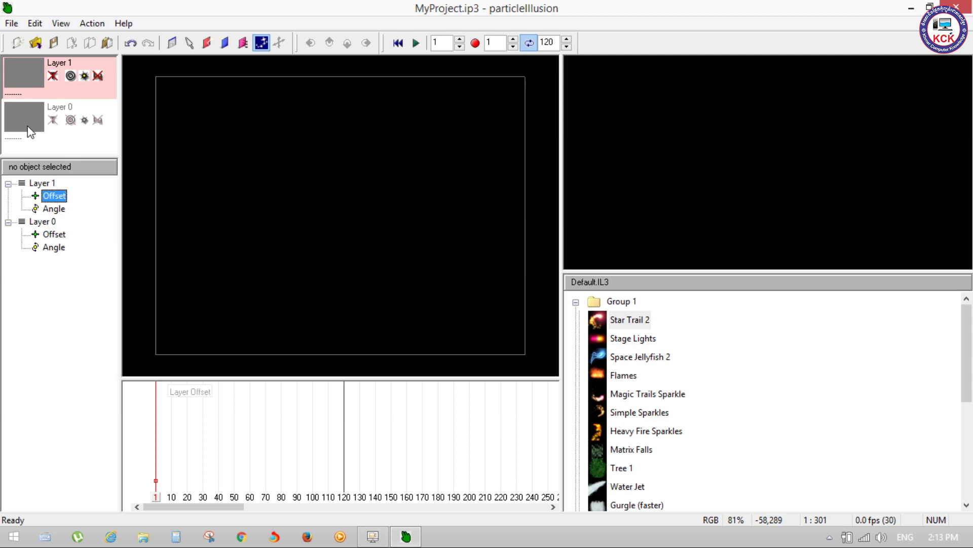
pyautogui.rightClick(51, 196)
# Step: Paste the Star Trail 2 emitter into Layer 1, collapse its parameters, and copy it
pyautogui.click(105, 241)
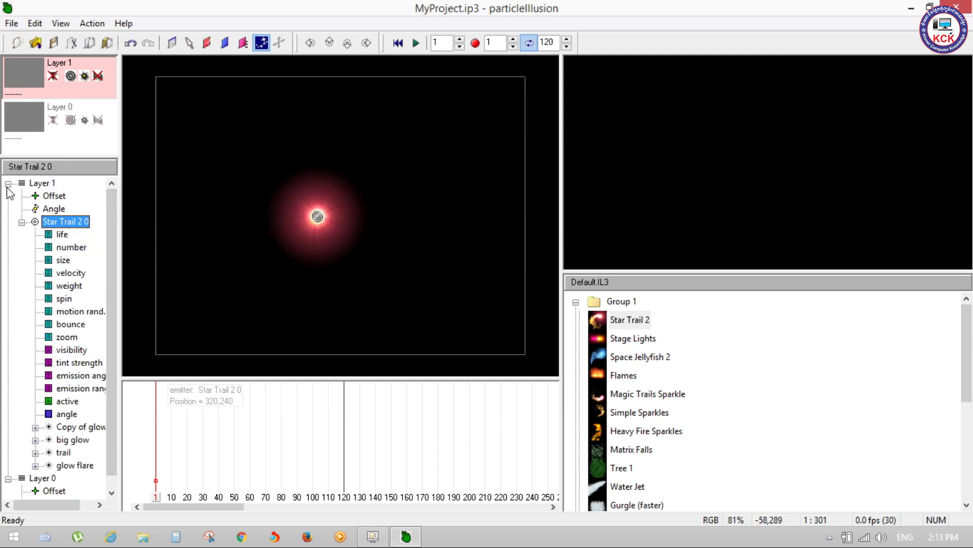
pyautogui.click(22, 222)
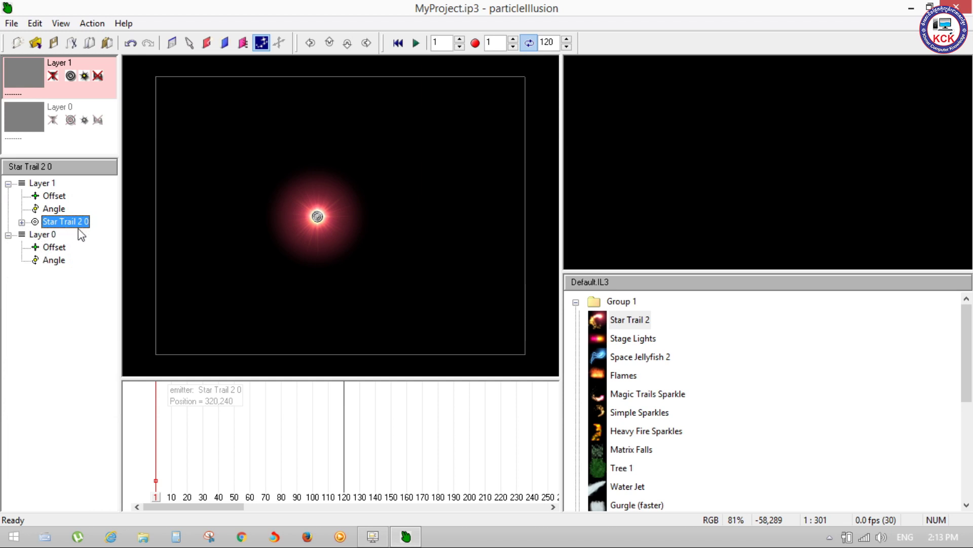
pyautogui.click(88, 43)
# Step: Paste the copied Star Trail 2 emitter into Layer 0's Offset
pyautogui.click(53, 248)
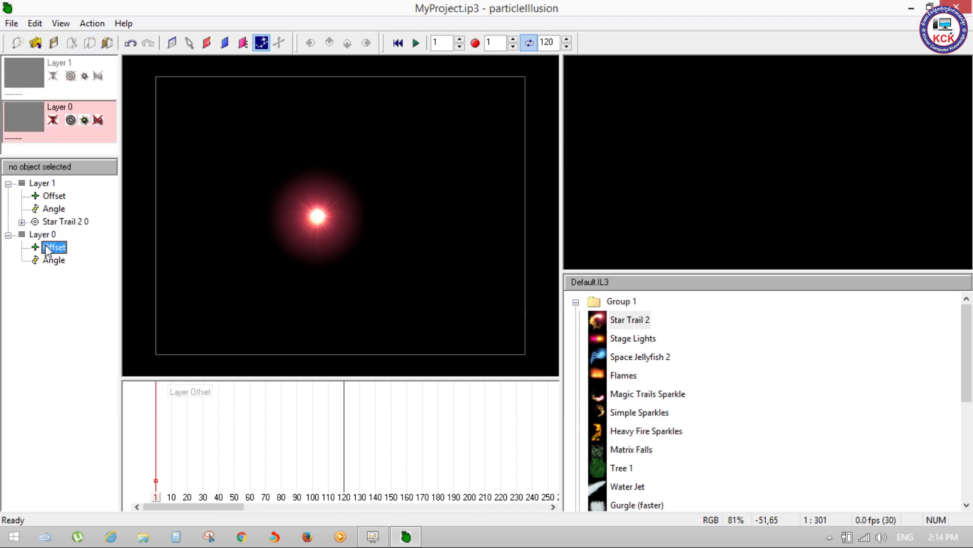
pyautogui.rightClick(47, 249)
pyautogui.click(147, 6)
pyautogui.click(111, 46)
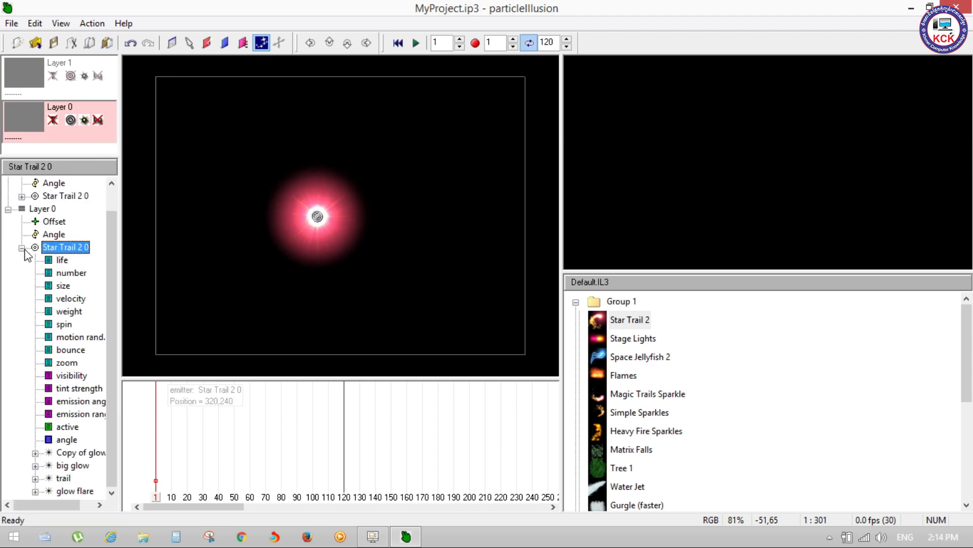
pyautogui.click(21, 247)
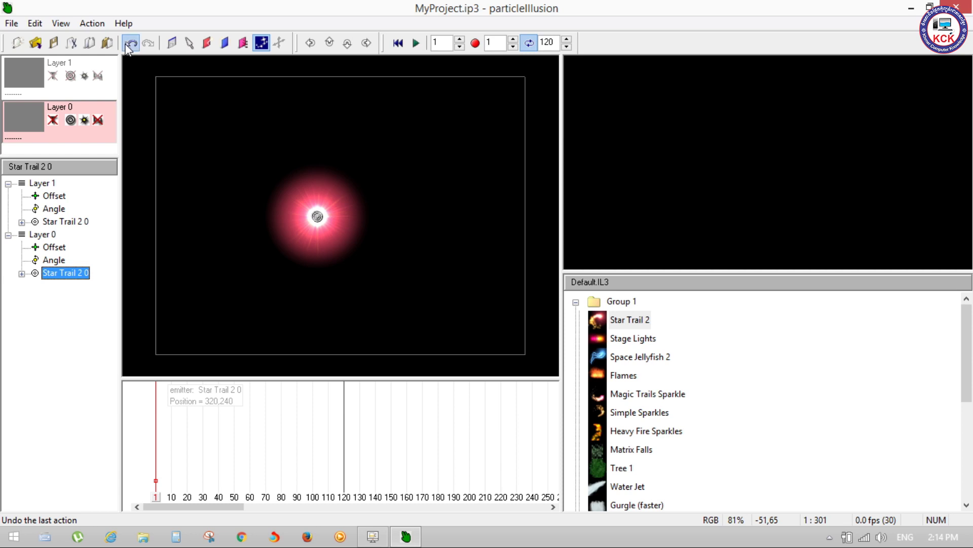
pyautogui.click(130, 43)
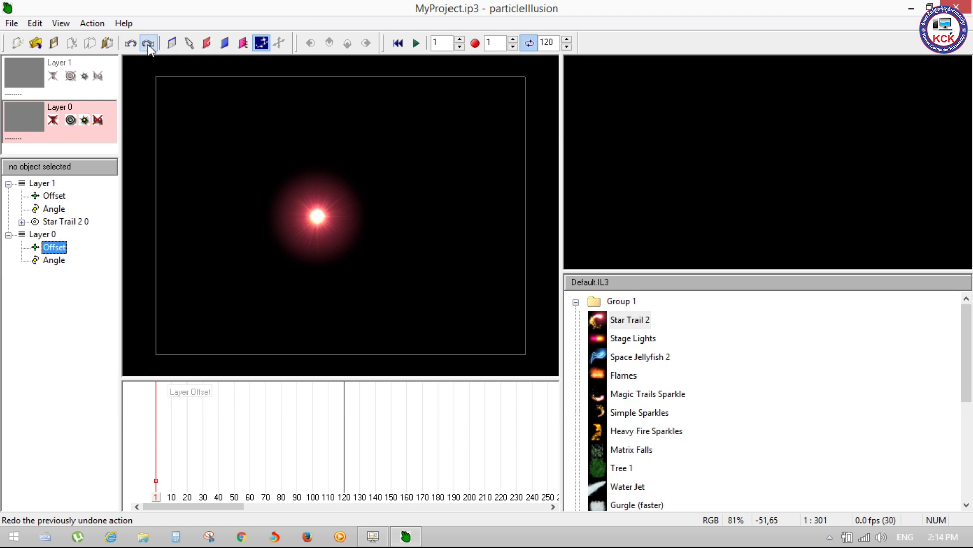
pyautogui.click(148, 44)
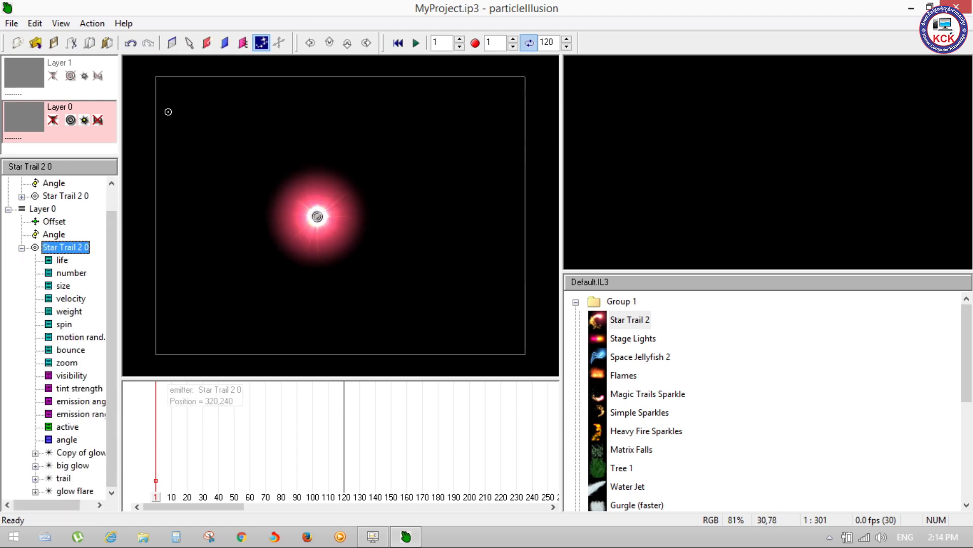
pyautogui.click(131, 43)
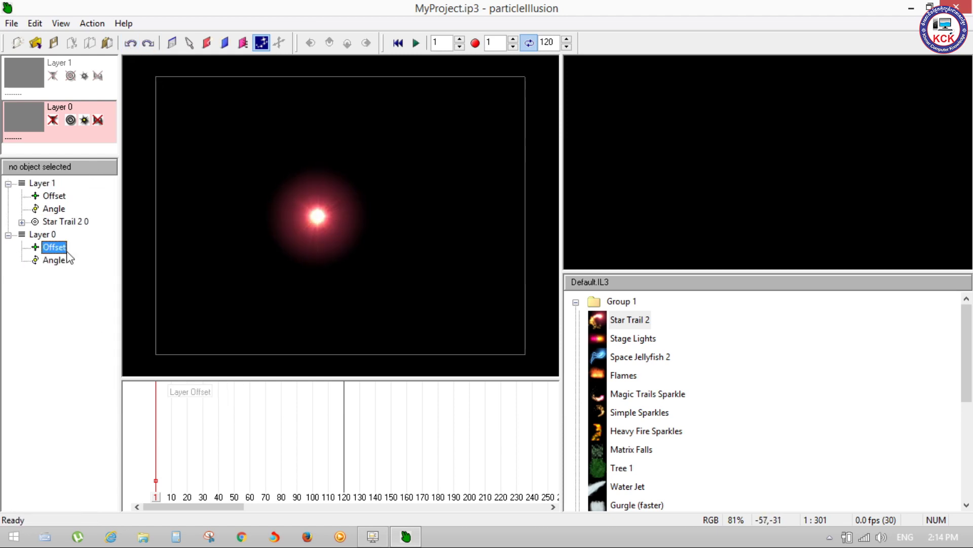
pyautogui.click(149, 44)
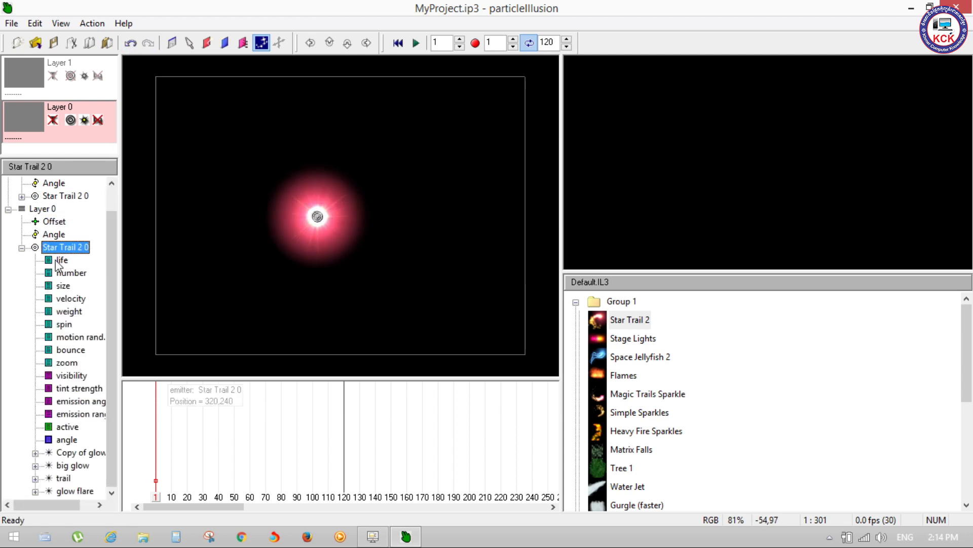
pyautogui.click(376, 543)
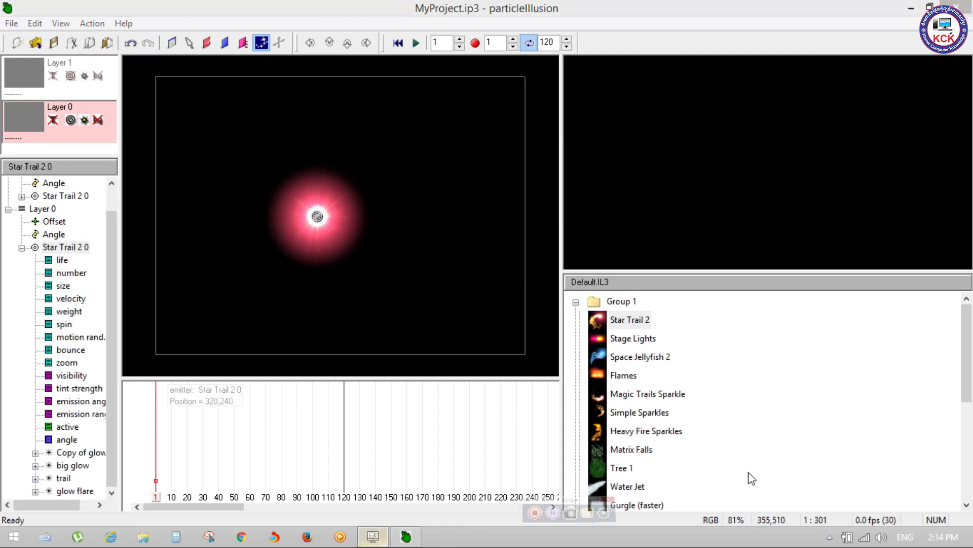